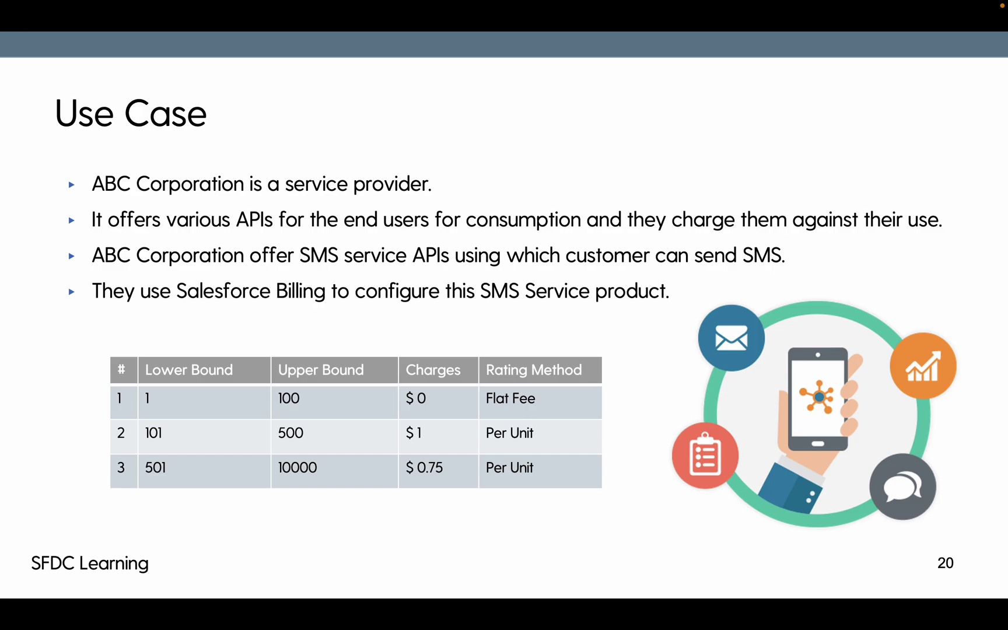
Bring up the API Callouts Schedules consumption schedule and check its record type and name
key(Right)
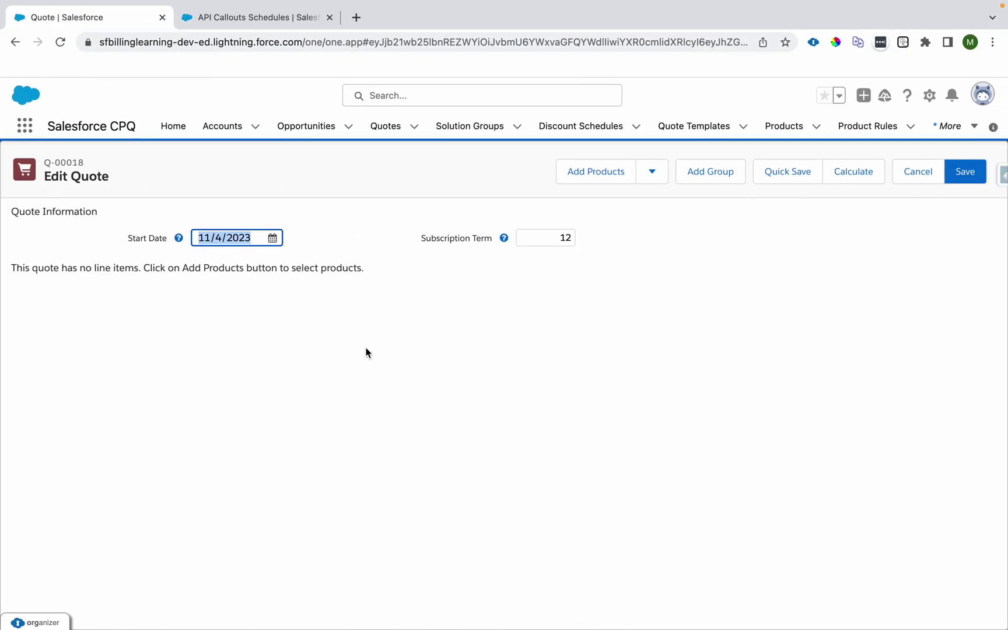
click(278, 19)
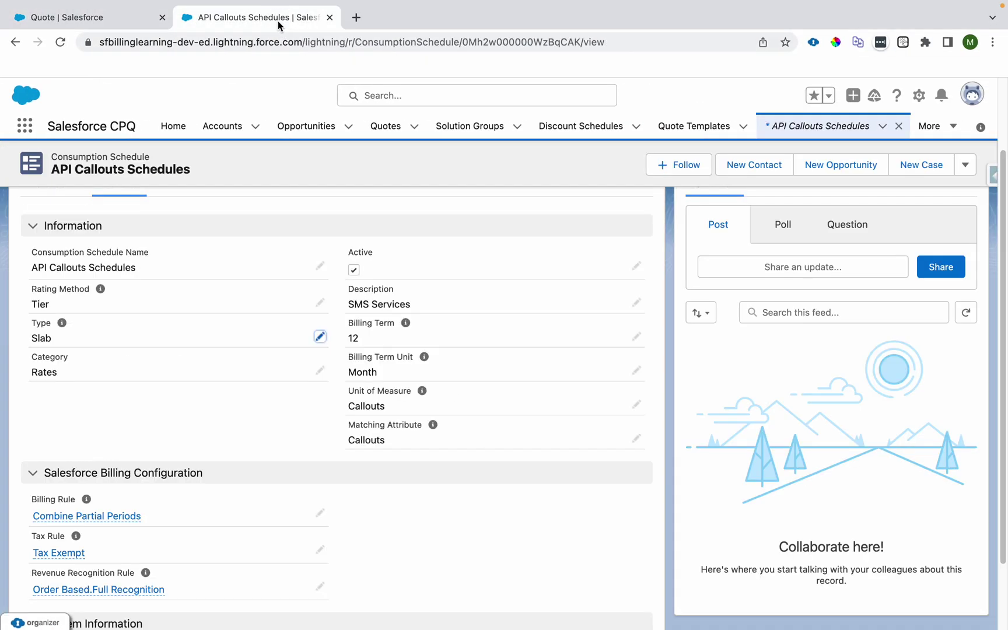
scroll(204, 283, up, 2)
drag(50, 165, 168, 172)
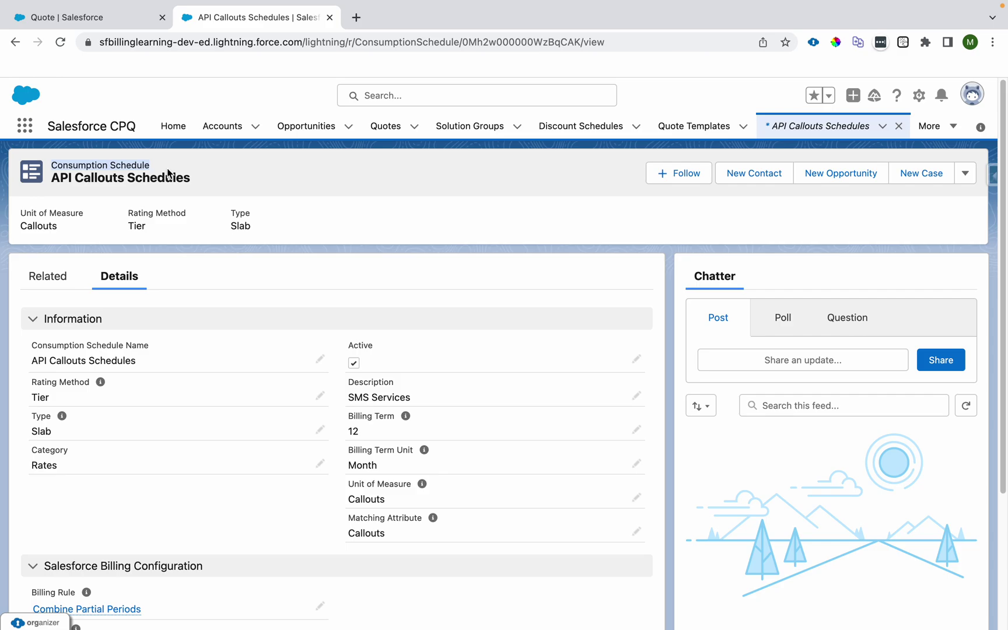
drag(26, 361, 148, 362)
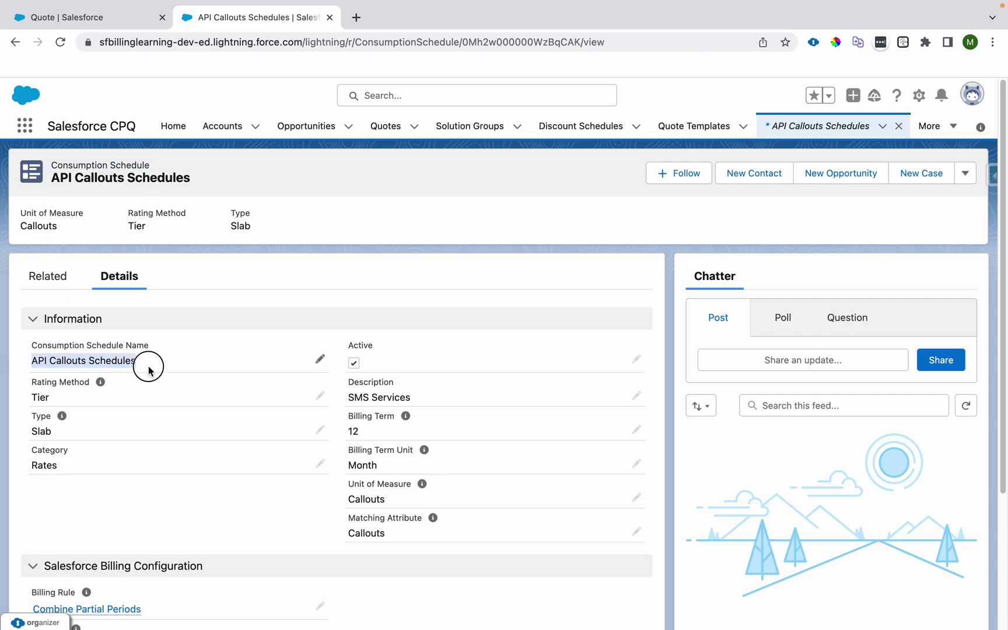
Open the schedule's details for editing and inspect the options for Rating Method, Type and Category
click(319, 396)
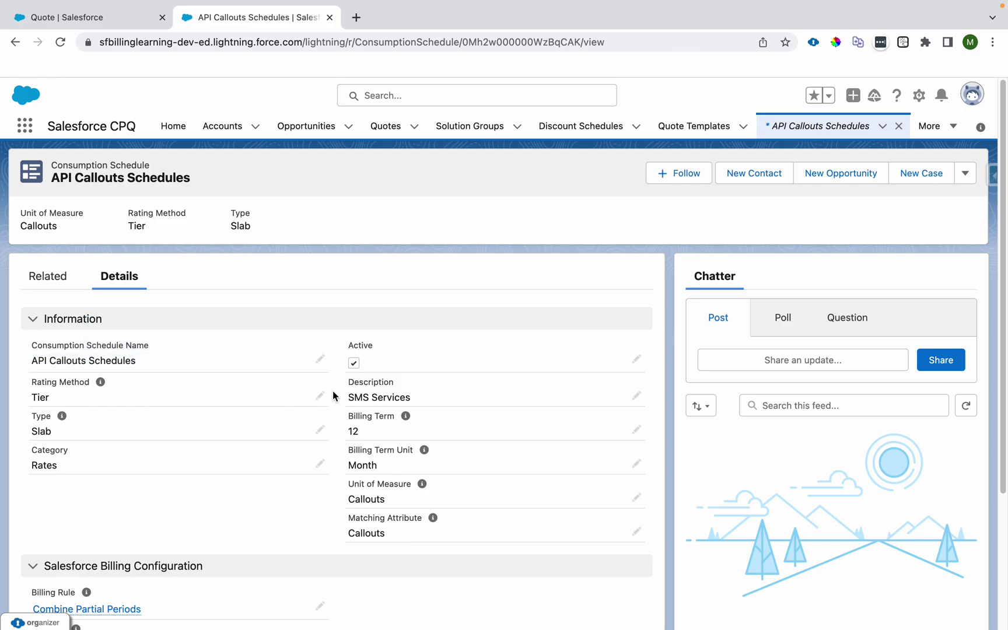
click(215, 422)
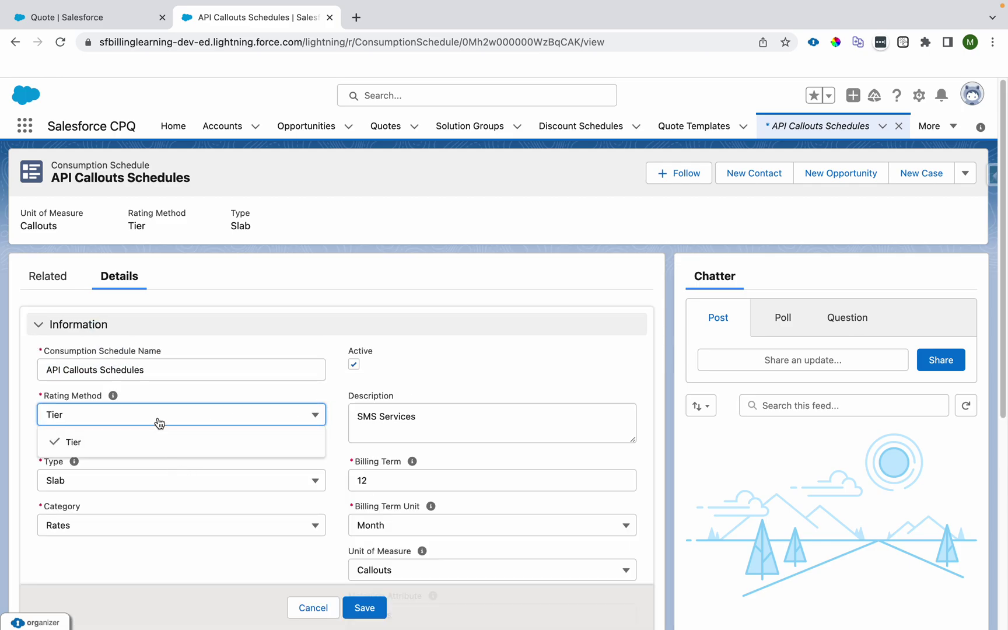
click(146, 481)
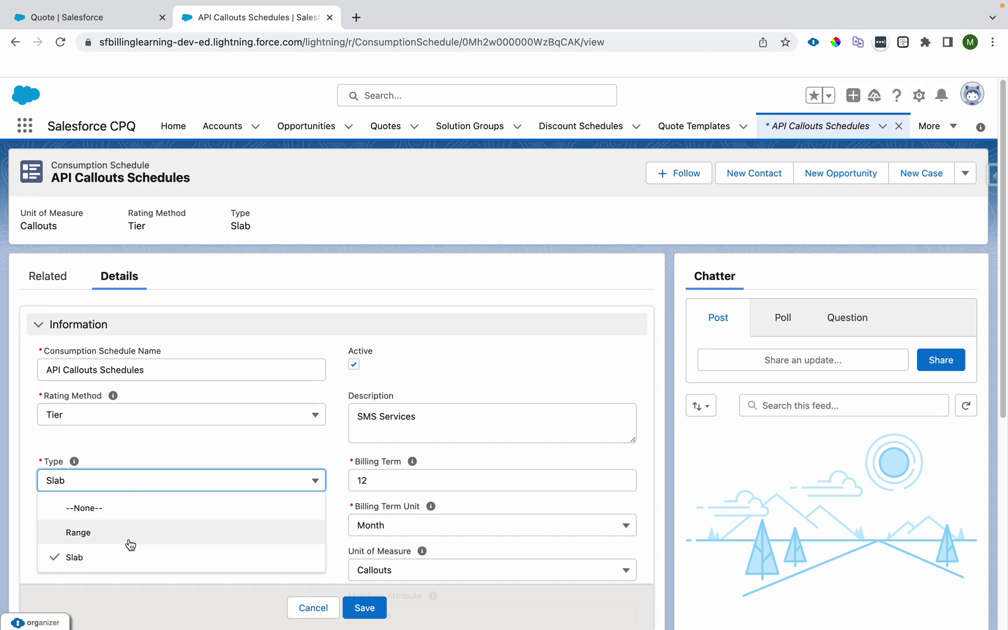
click(154, 447)
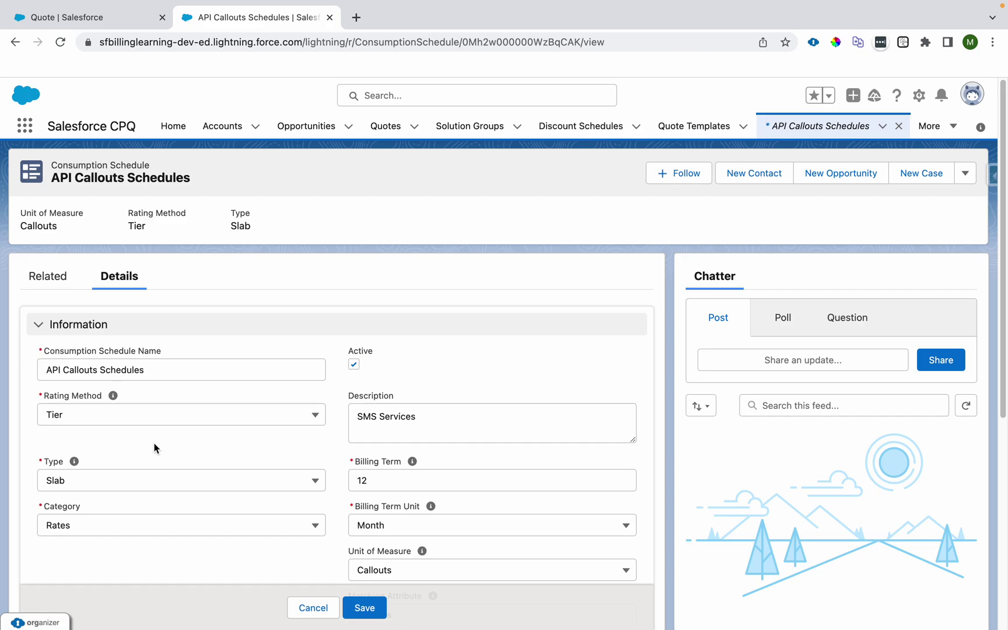
click(125, 538)
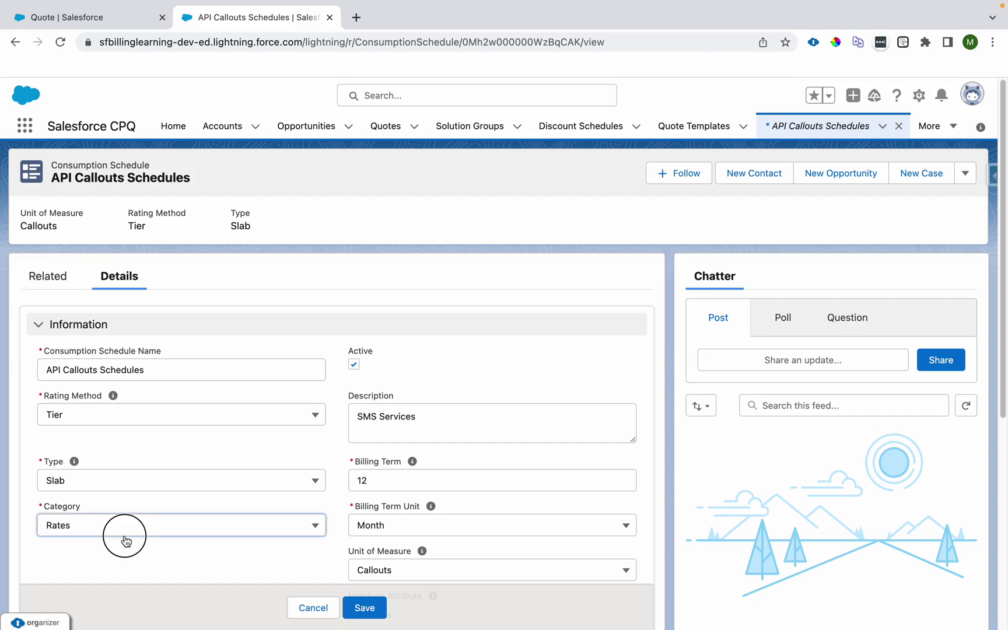
click(192, 463)
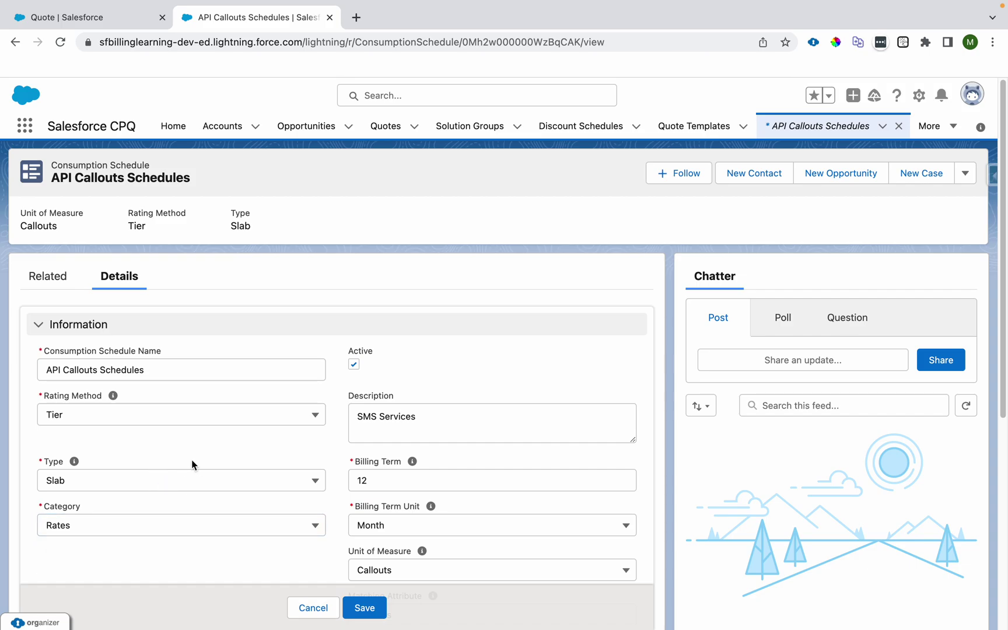
Try a billing term of 1 with Month as the billing term unit
click(414, 483)
scroll(402, 535, down, 1)
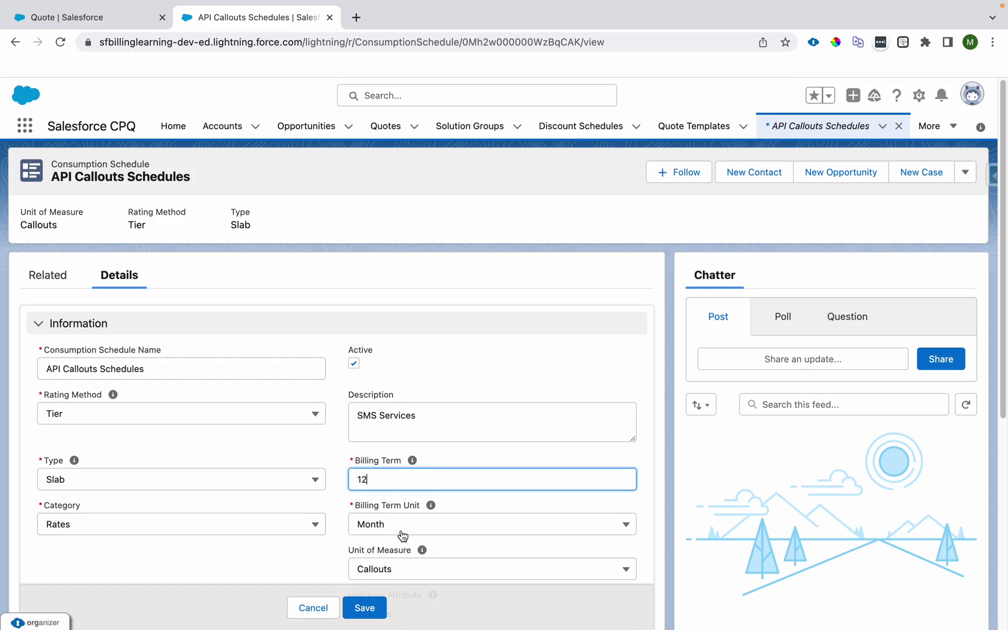
drag(374, 467, 359, 467)
text(1)
click(386, 515)
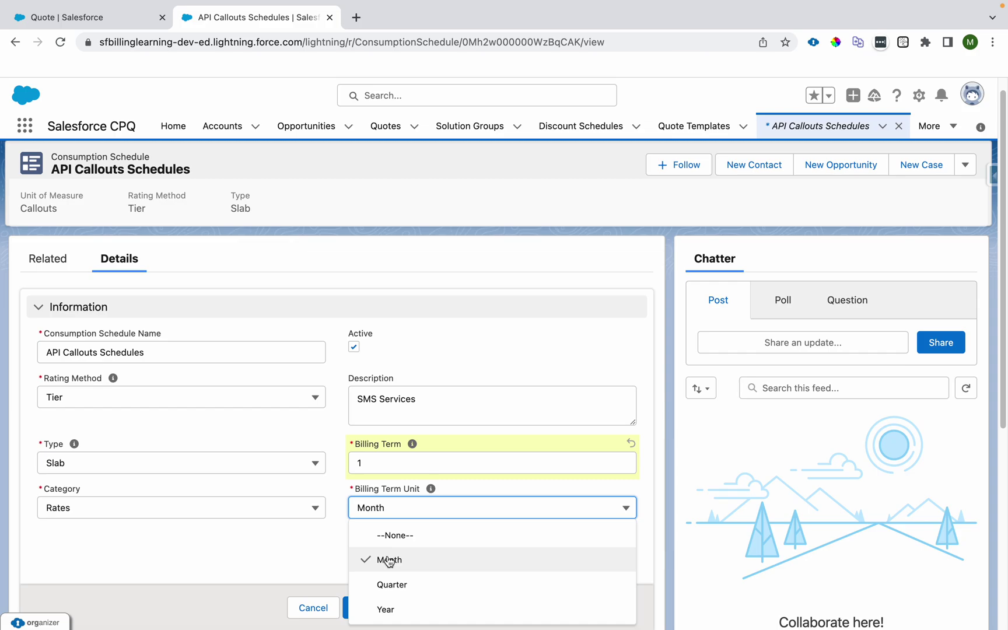
click(369, 463)
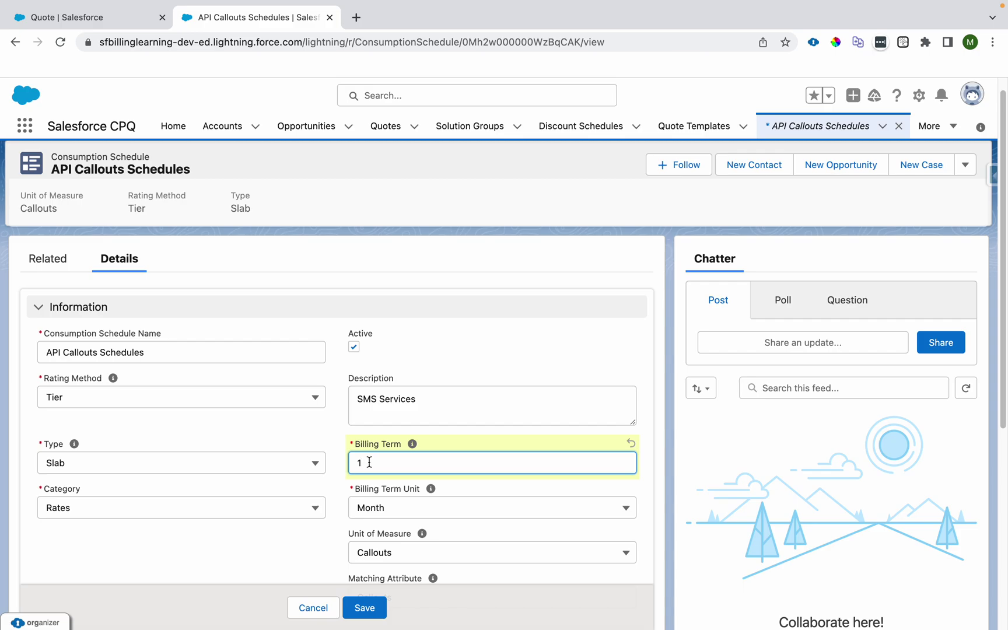
scroll(369, 461, down, 1)
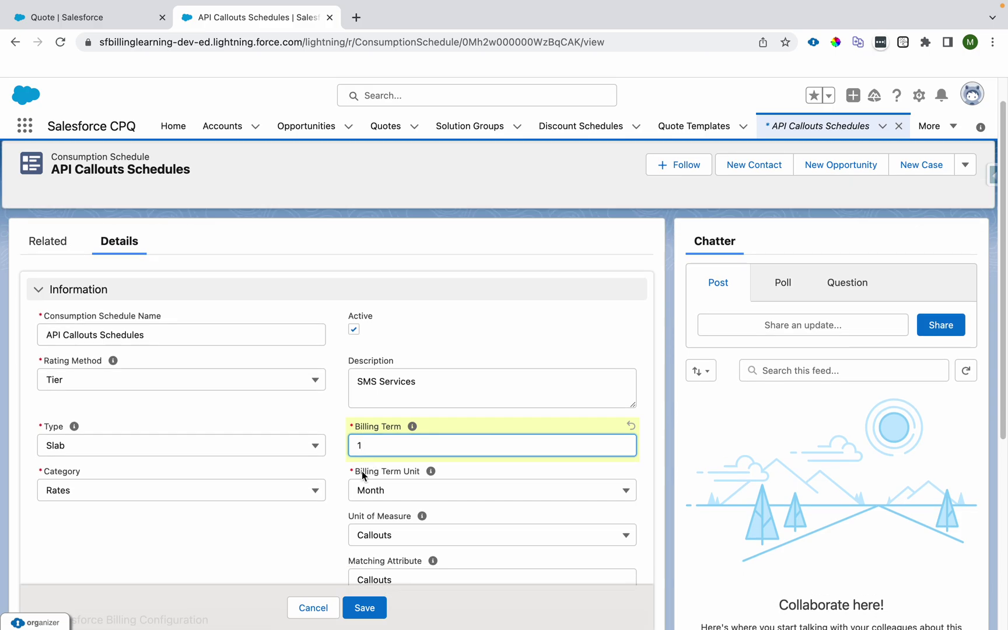
click(356, 472)
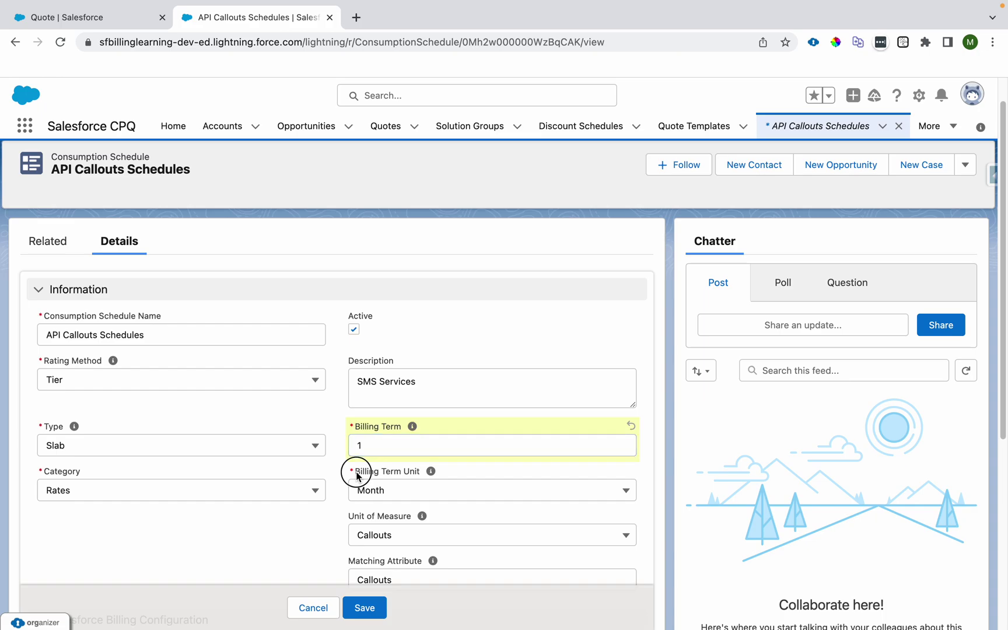
click(357, 476)
click(343, 508)
Set the billing term to 12, check the unit of measure, matching attribute and billing rules, and save the consumption schedule
click(374, 445)
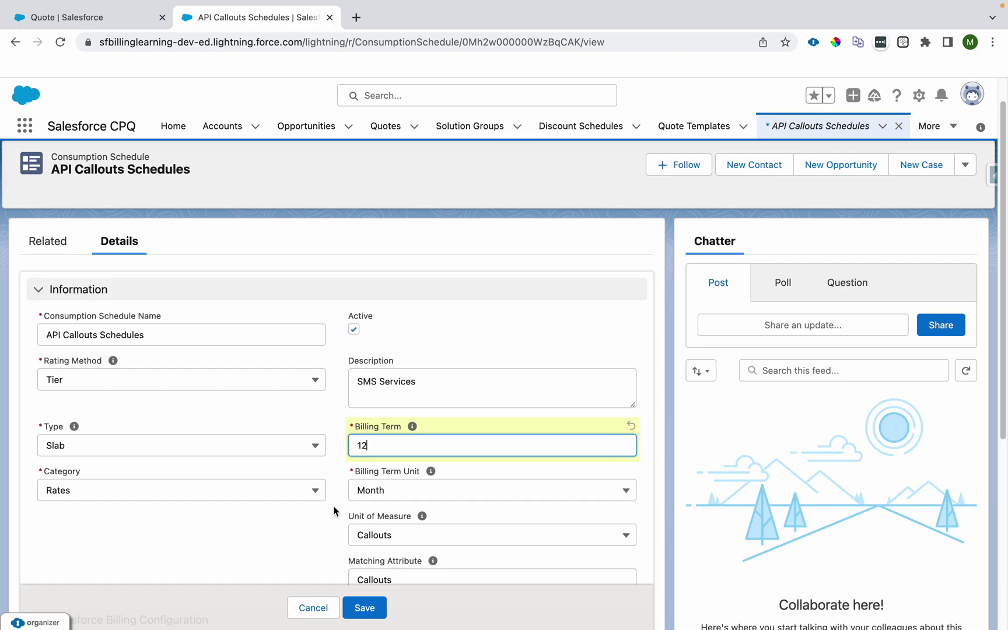
click(315, 528)
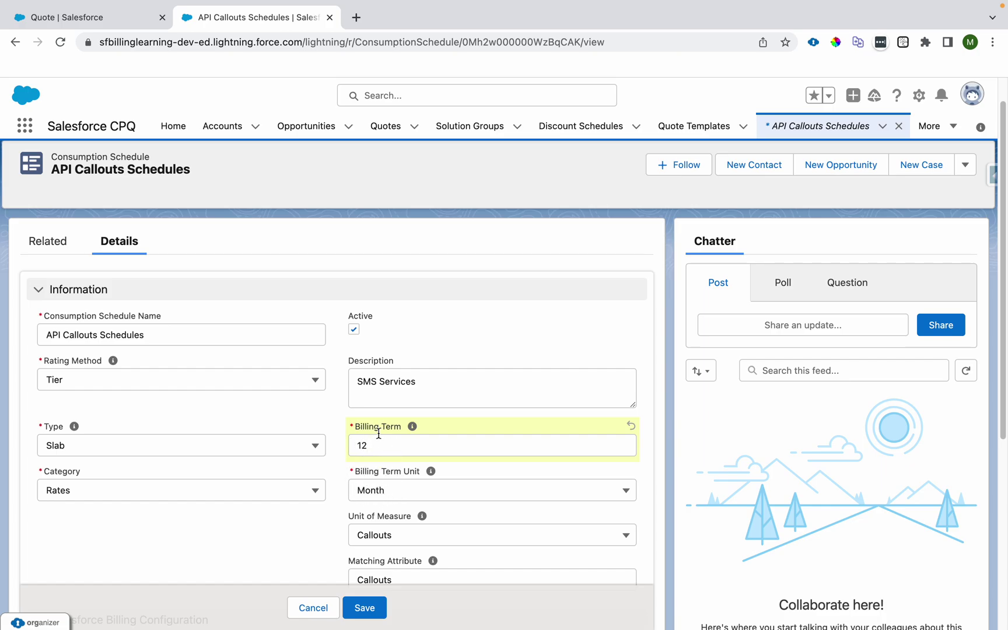
scroll(342, 500, down, 3)
click(344, 412)
drag(344, 397, 406, 397)
drag(349, 437, 422, 444)
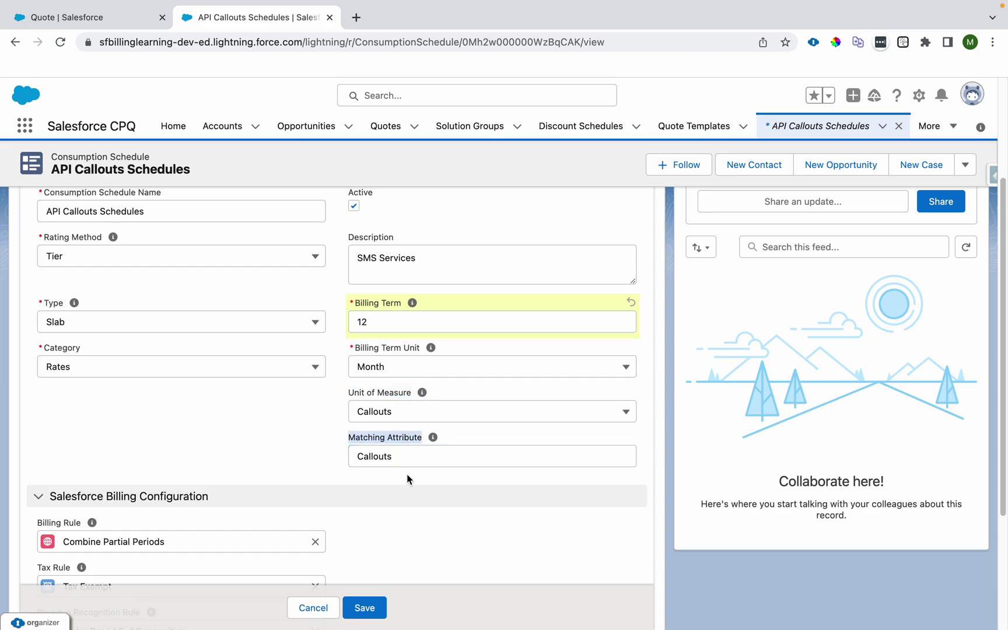
scroll(295, 542, down, 4)
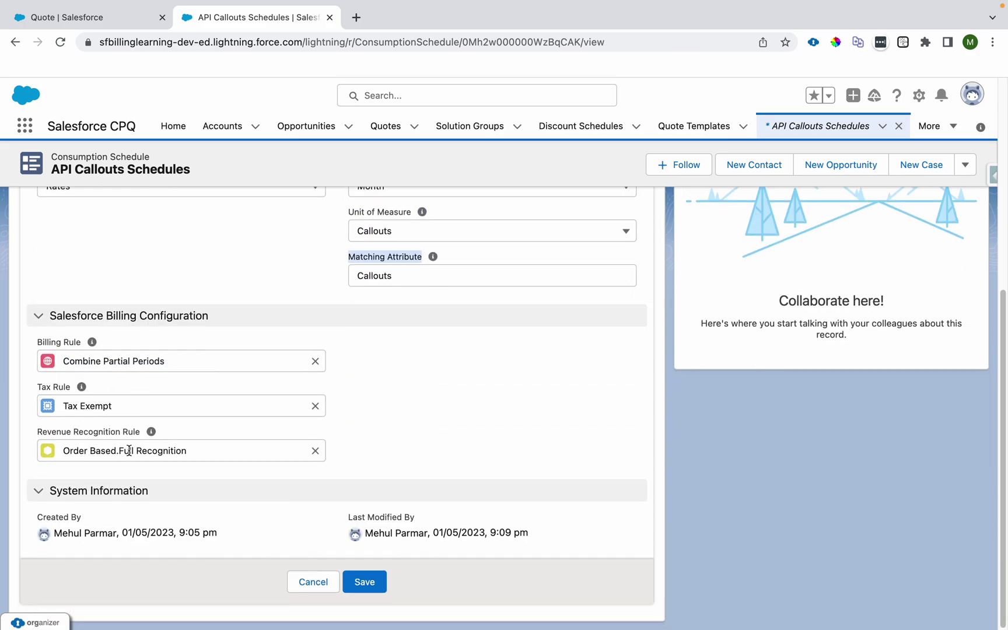
click(362, 582)
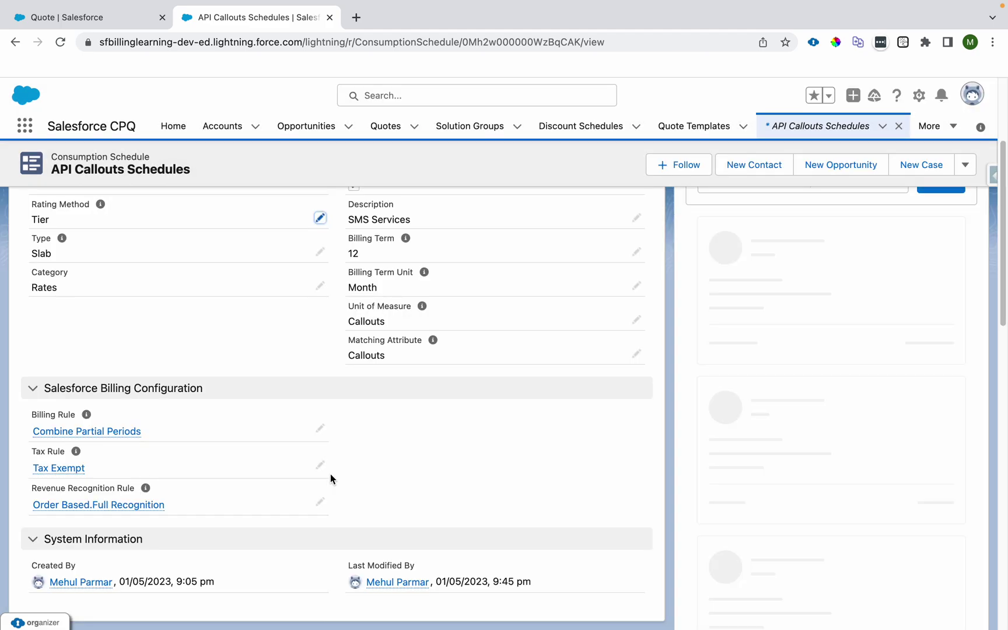
Open the schedule's full list of consumption rates and examine each rate's lower bound, upper bound and price
click(60, 276)
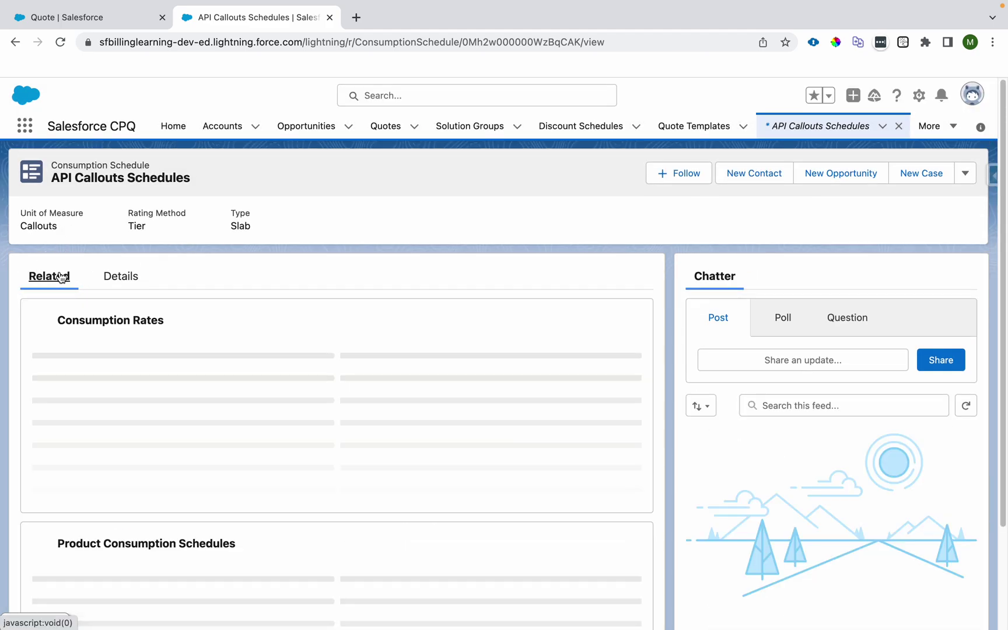
click(334, 454)
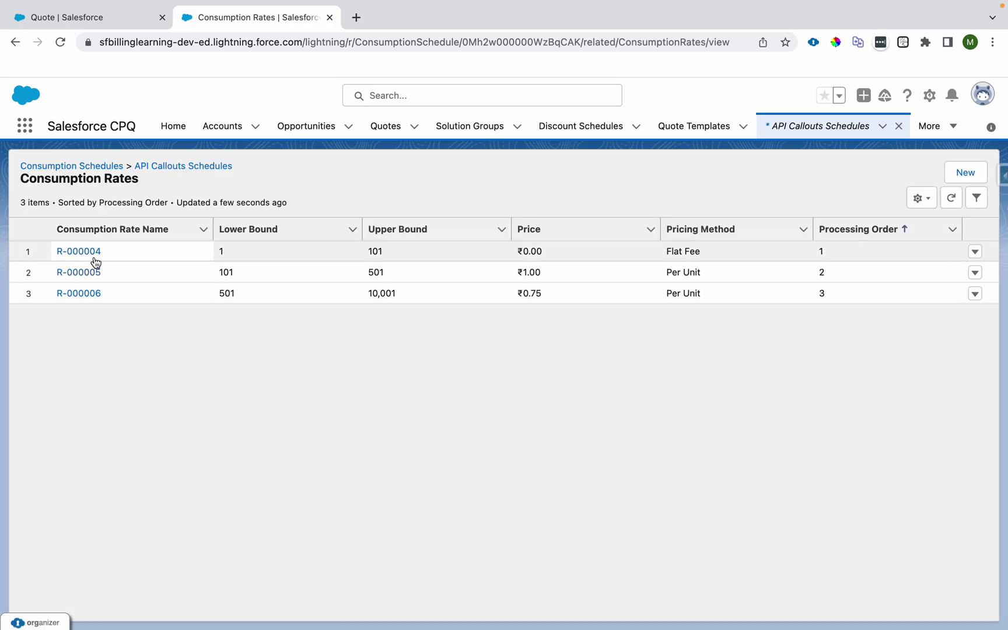
click(236, 254)
double_click(370, 255)
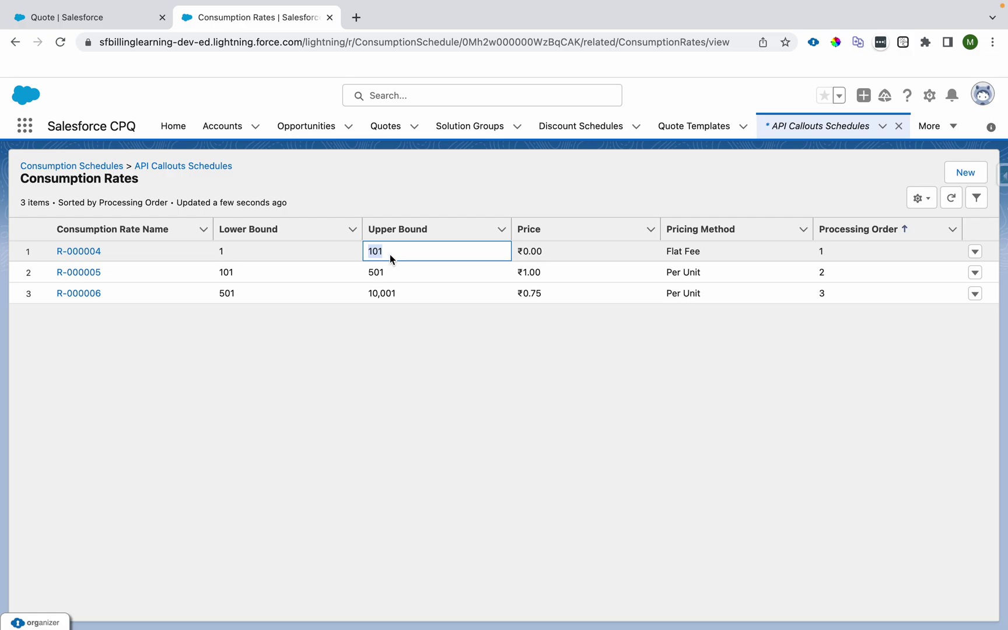
drag(518, 254, 679, 251)
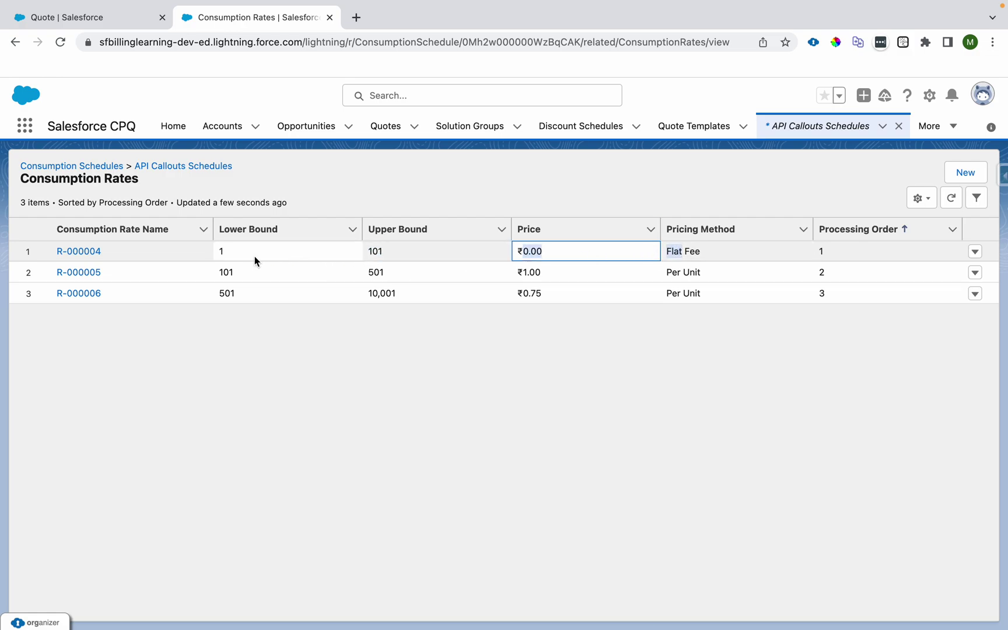
double_click(226, 269)
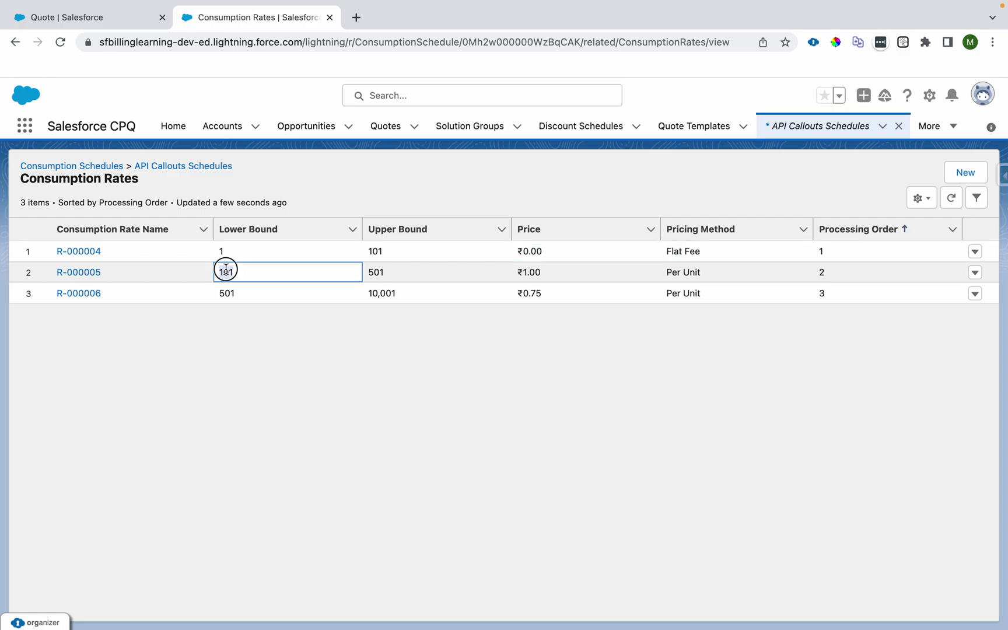
click(372, 272)
double_click(372, 272)
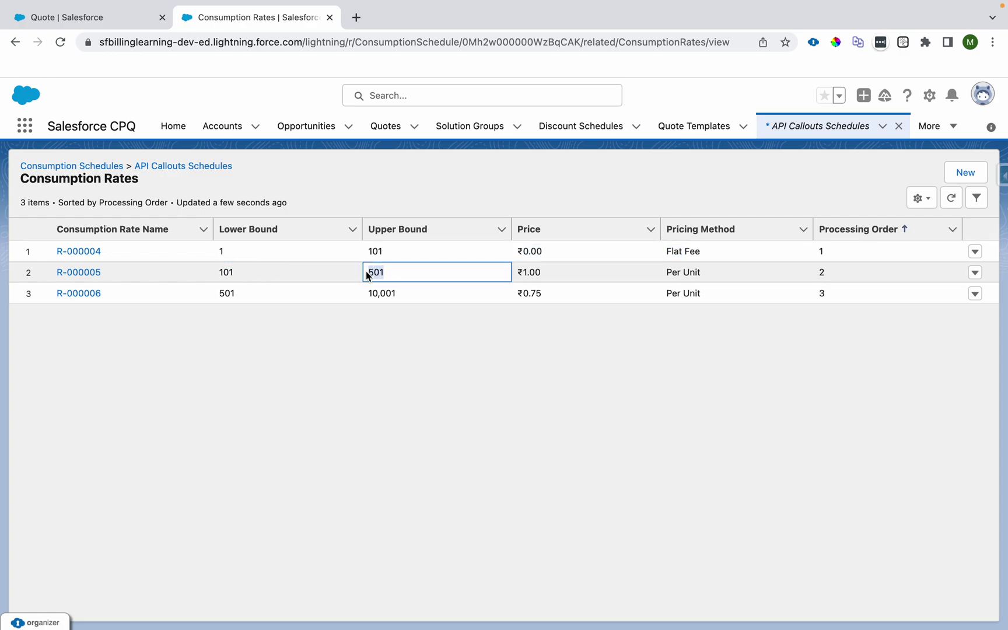
double_click(525, 272)
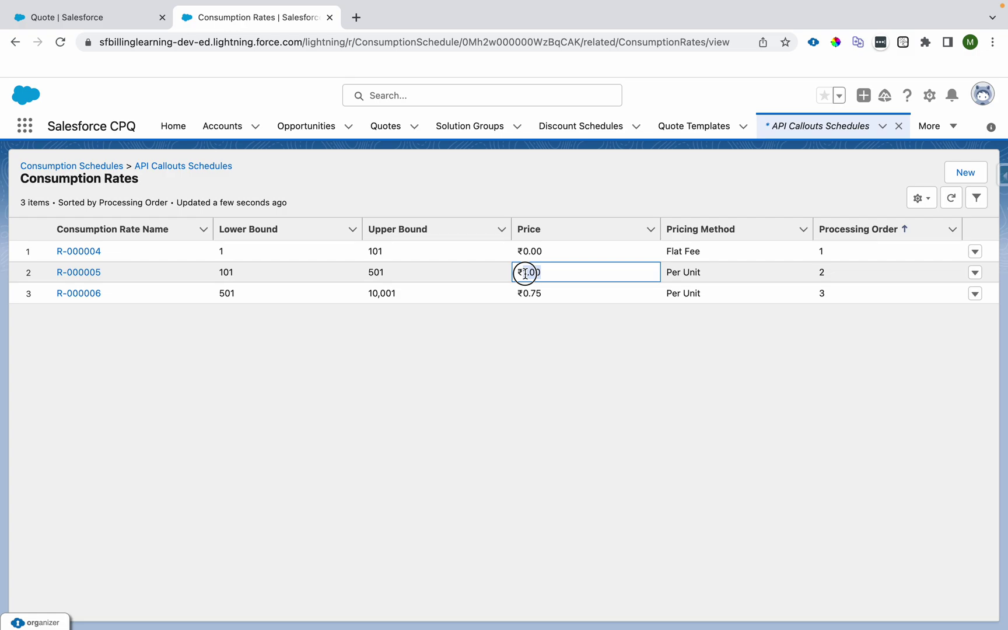
double_click(228, 294)
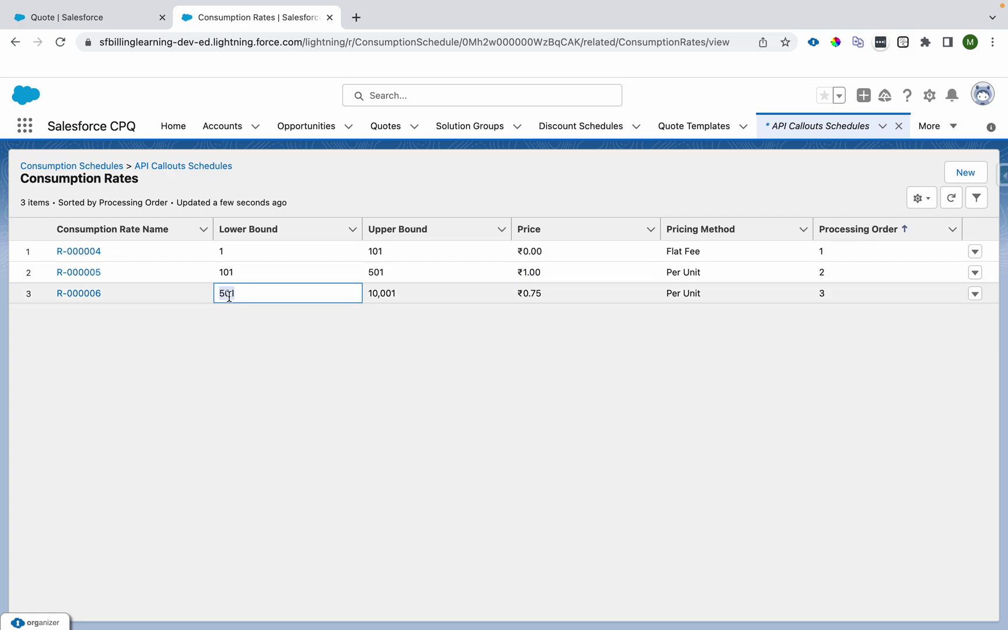
double_click(372, 294)
double_click(528, 293)
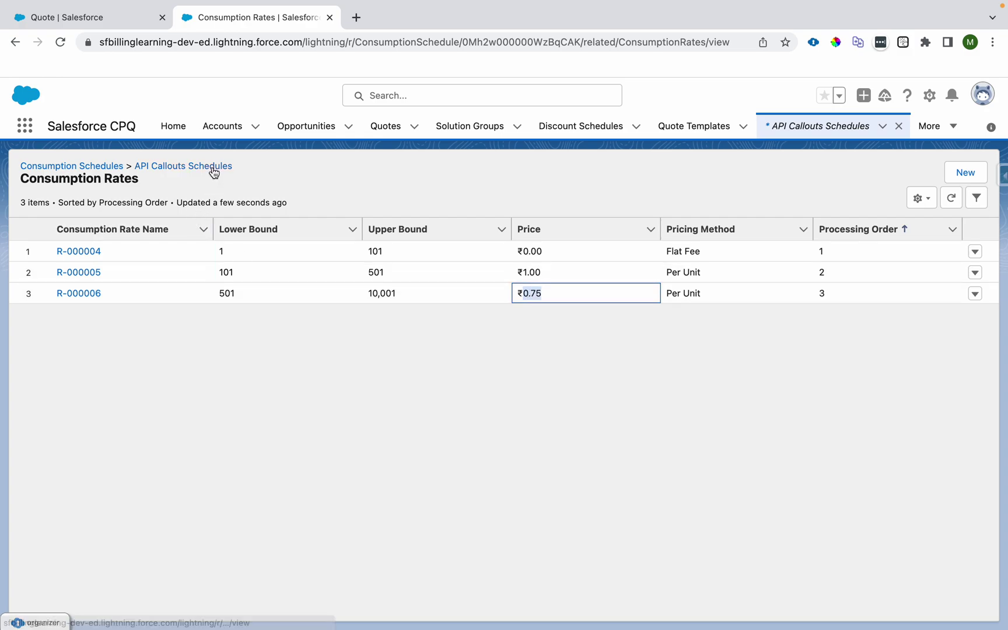
Compare the bounds and prices of the first two consumption rates to see how usage is charged across tiers
double_click(221, 251)
drag(221, 251, 400, 272)
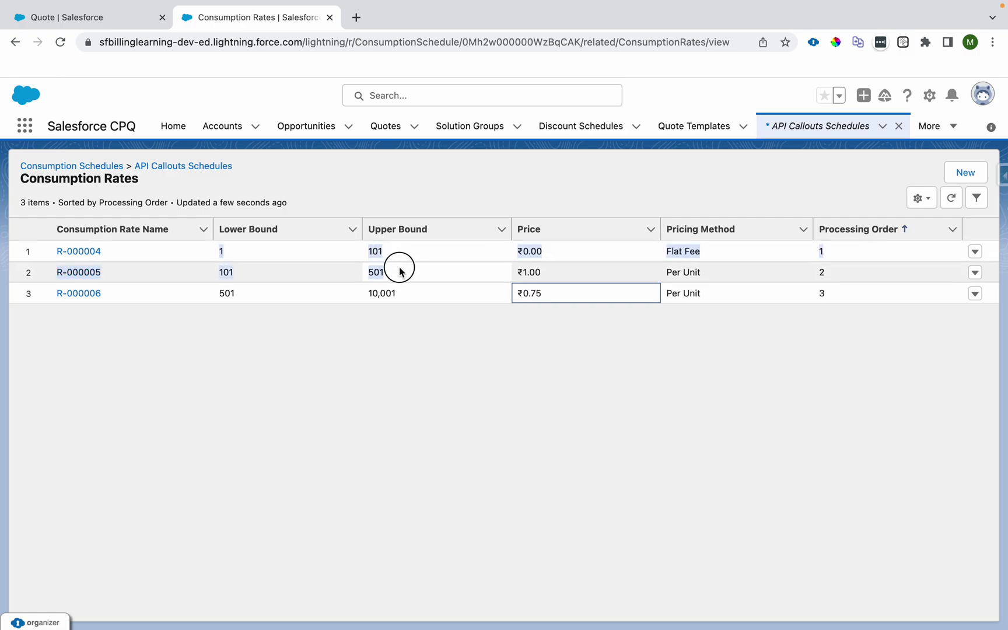
click(351, 258)
double_click(372, 251)
drag(486, 256, 545, 252)
drag(370, 273, 540, 272)
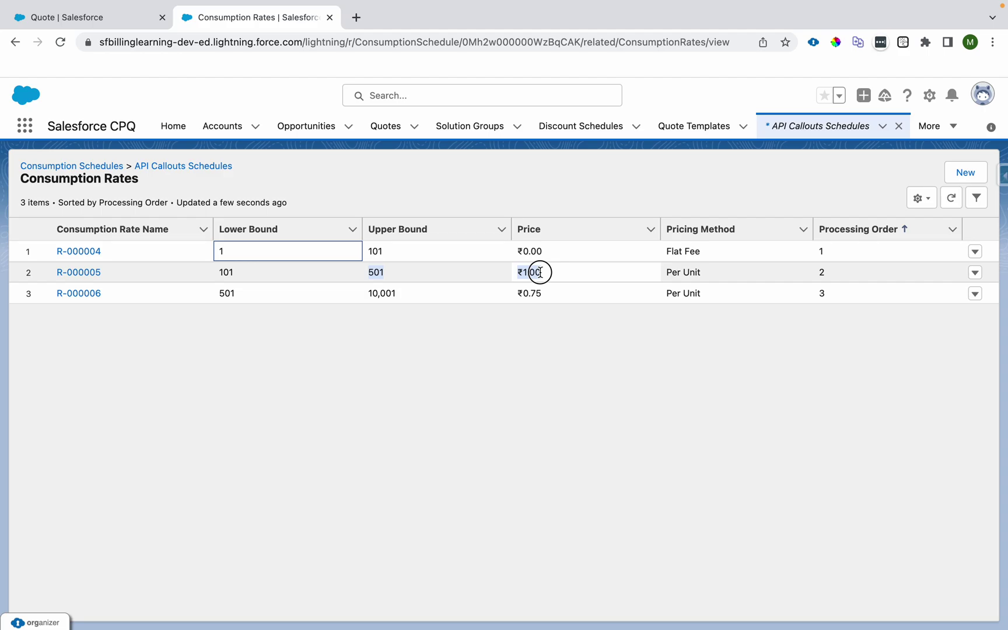
Return to the API Callouts Schedules record, inspect the available Type options, and leave editing without saving
click(188, 167)
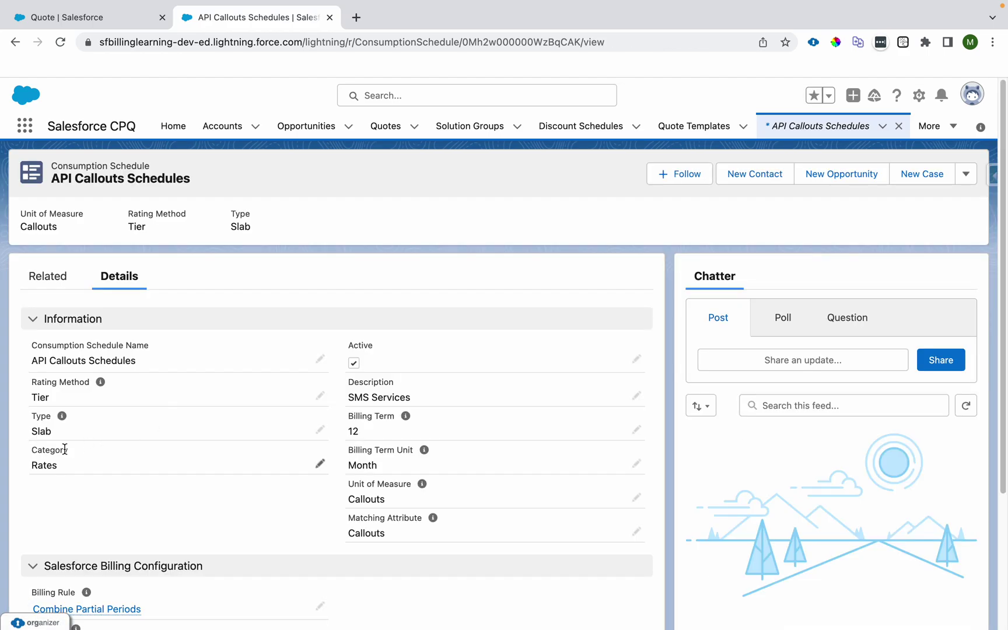
double_click(29, 435)
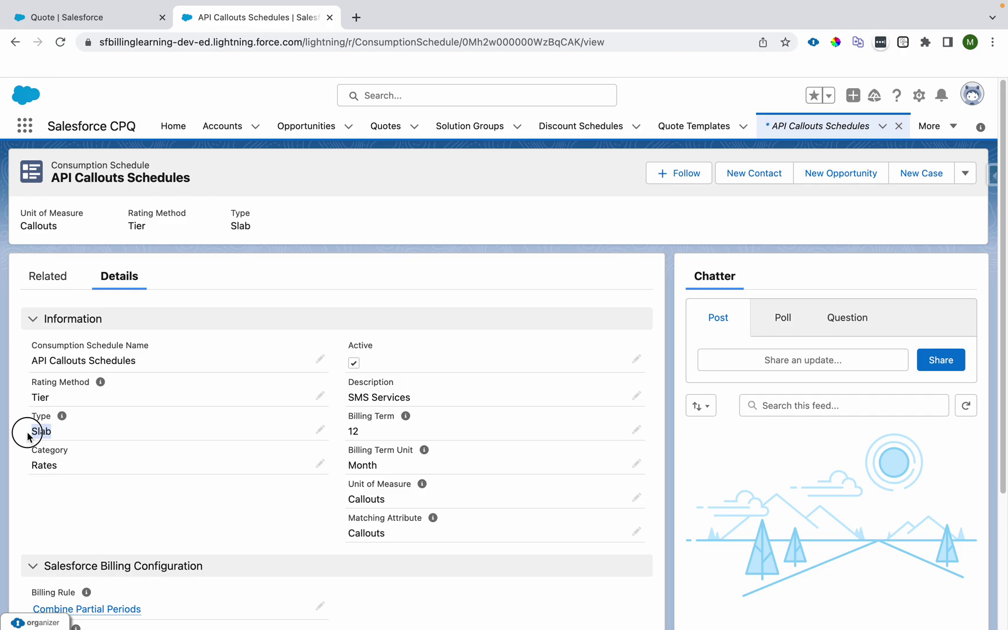
click(320, 430)
click(118, 484)
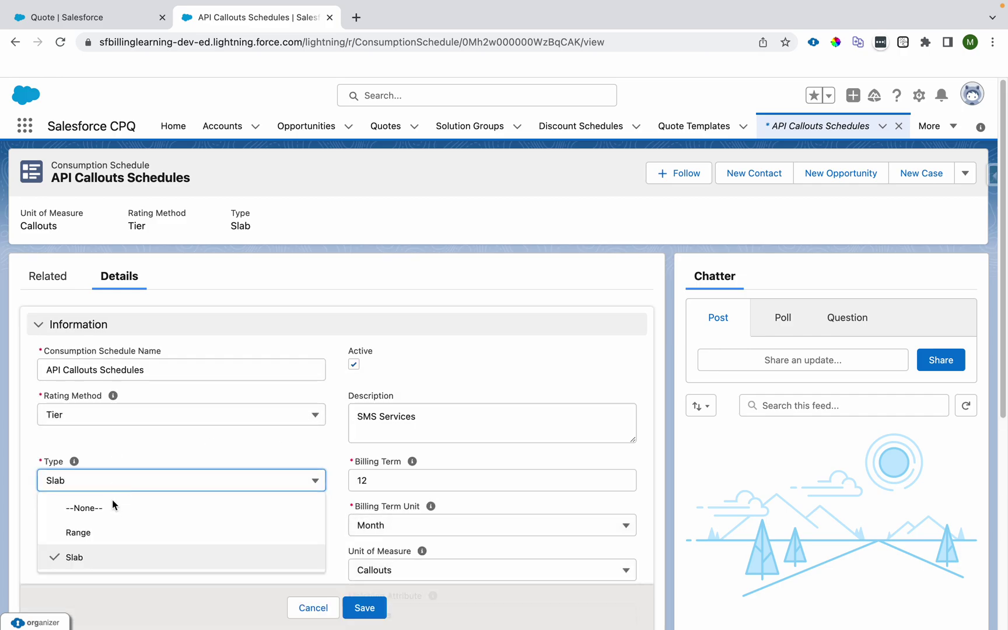
click(300, 602)
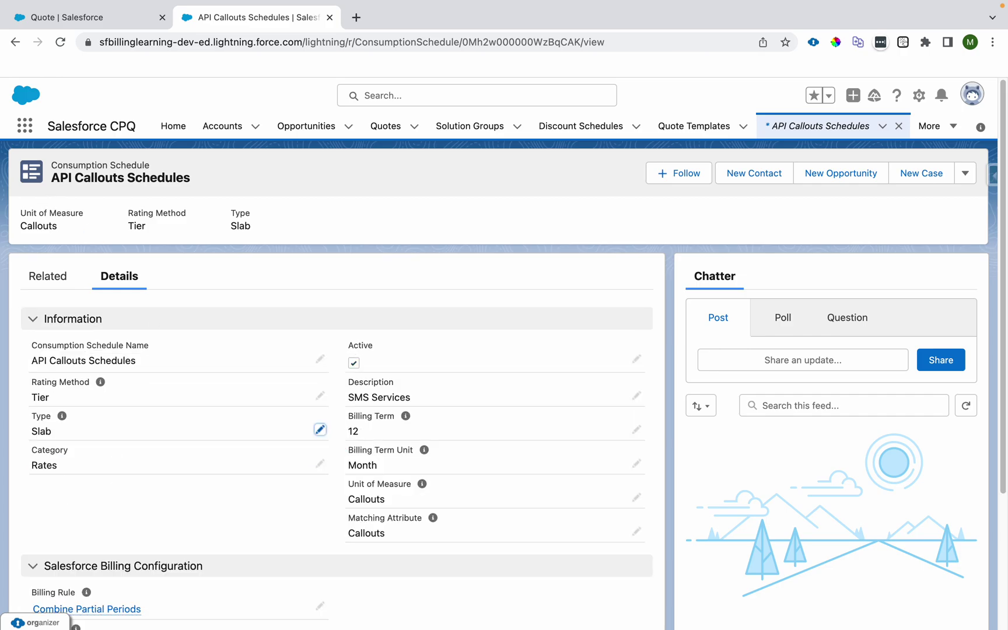
Review the schedule's related consumption rates and the product consumption schedule that links it to SMS Services
click(47, 277)
drag(176, 402, 404, 308)
scroll(318, 266, down, 1)
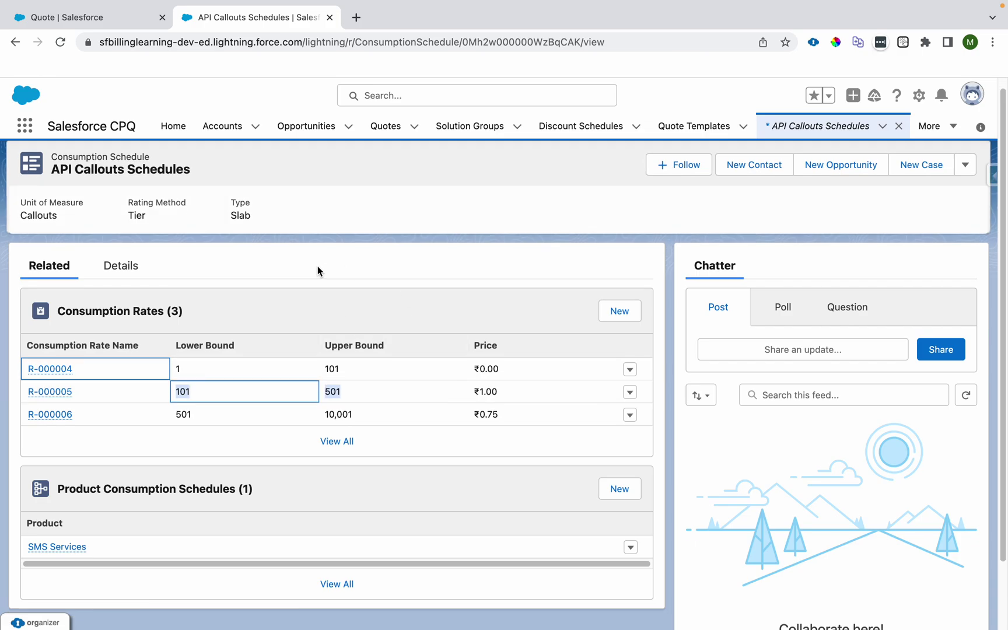
scroll(317, 266, down, 1)
drag(316, 482, 59, 495)
mouse_move(76, 539)
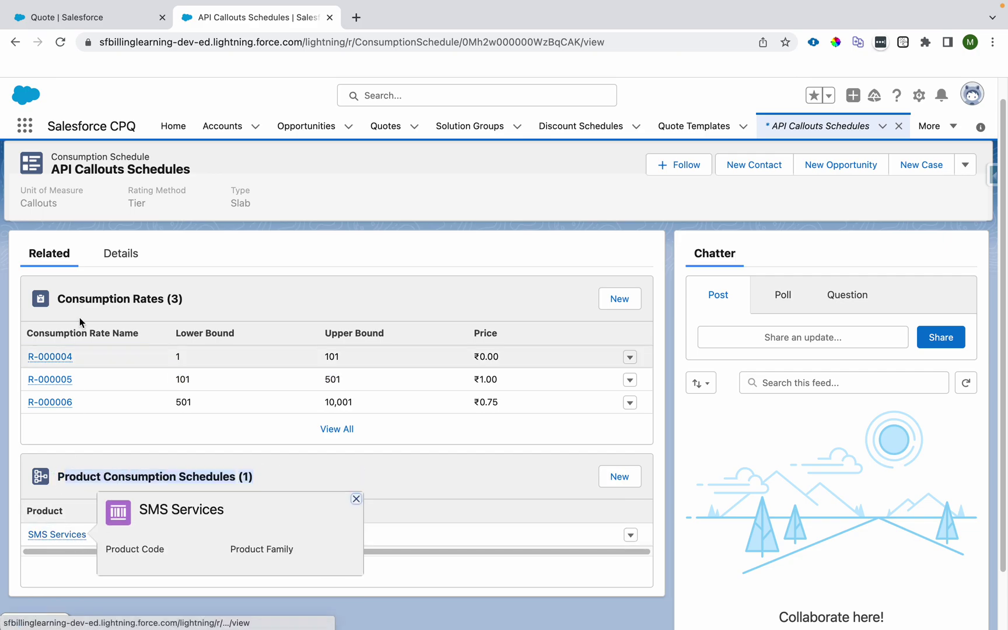
drag(51, 156, 149, 155)
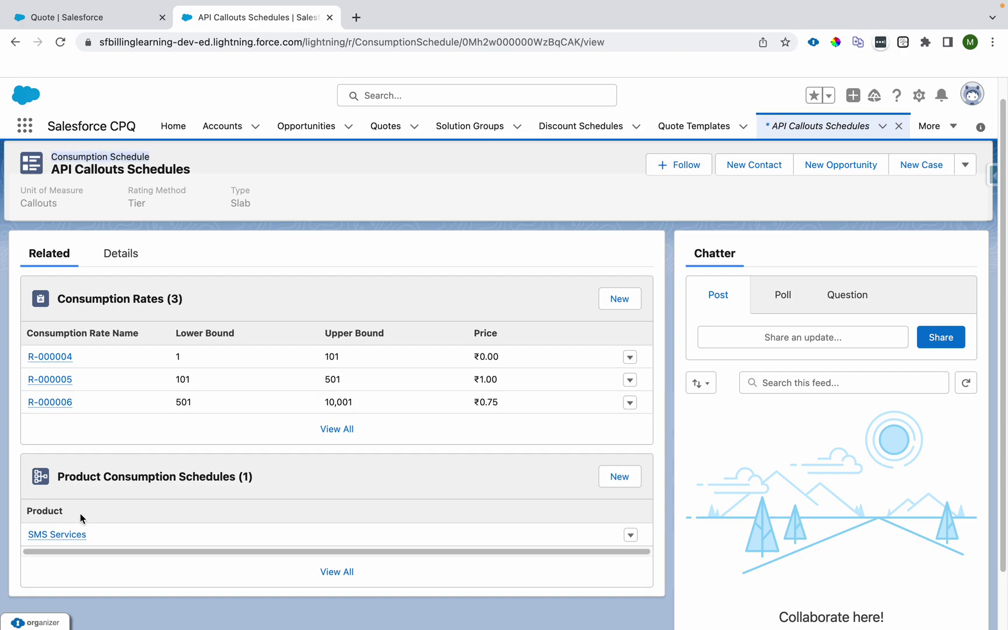
Open the linked SMS Services product record in a separate browser tab and return to the consumption schedule
super+click(47, 536)
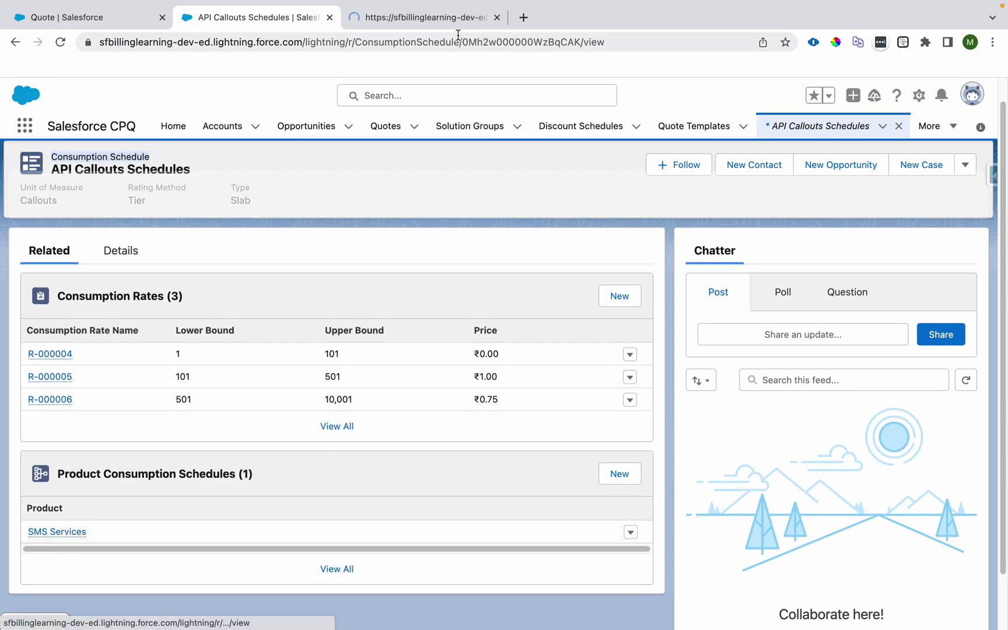
click(420, 17)
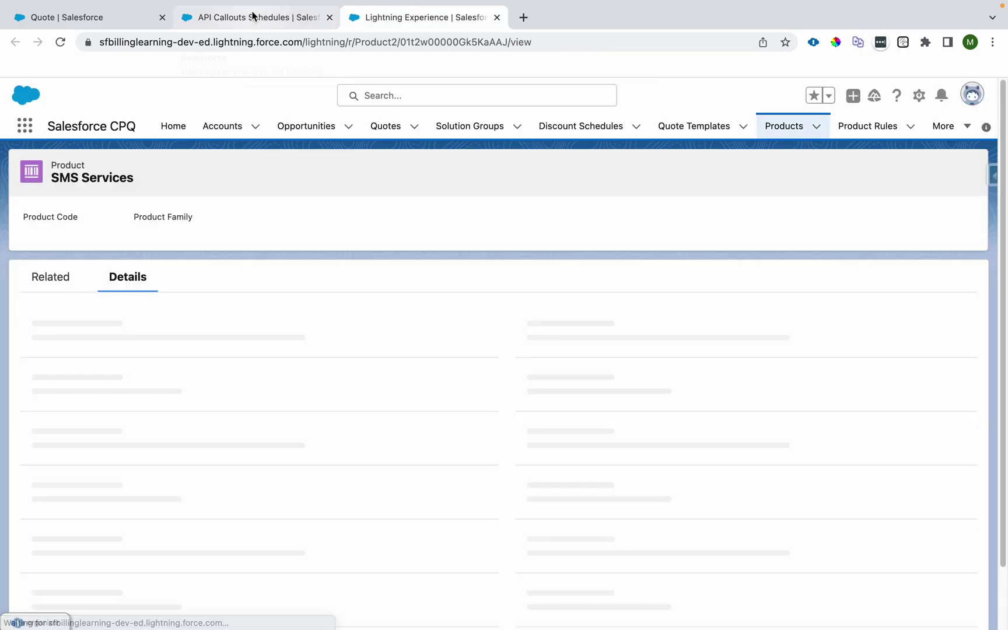
click(252, 16)
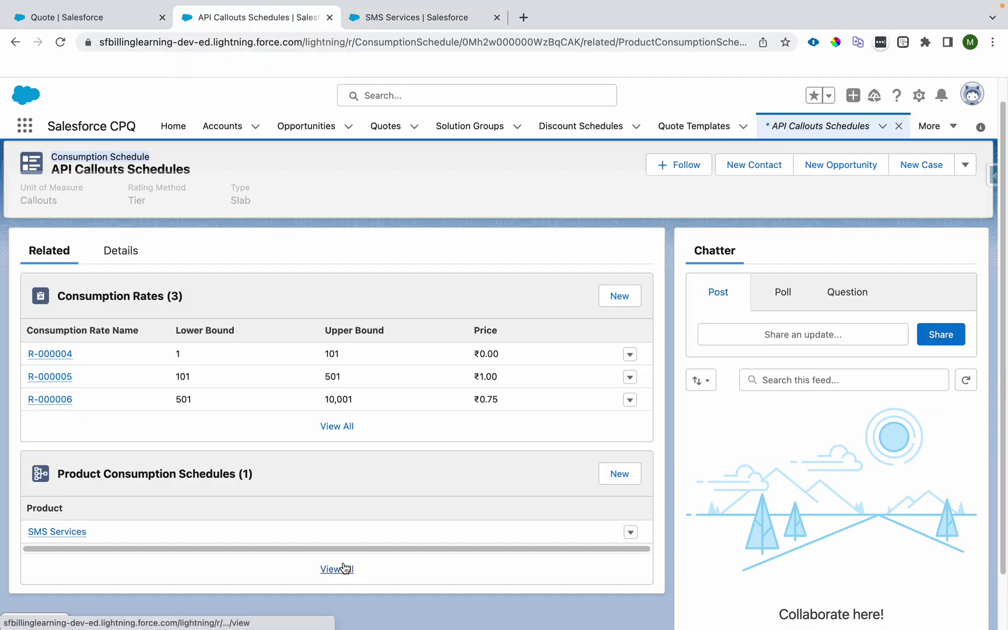
Open the full Product Consumption Schedules list, inspect the SMS Services entry in its edit form, and close it without saving
click(344, 568)
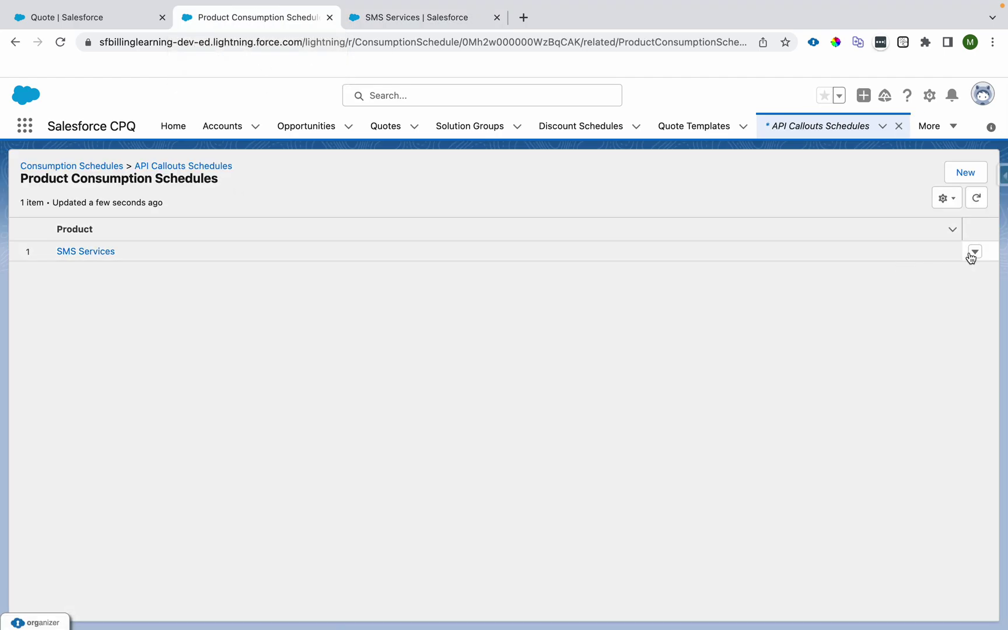
click(973, 253)
click(939, 285)
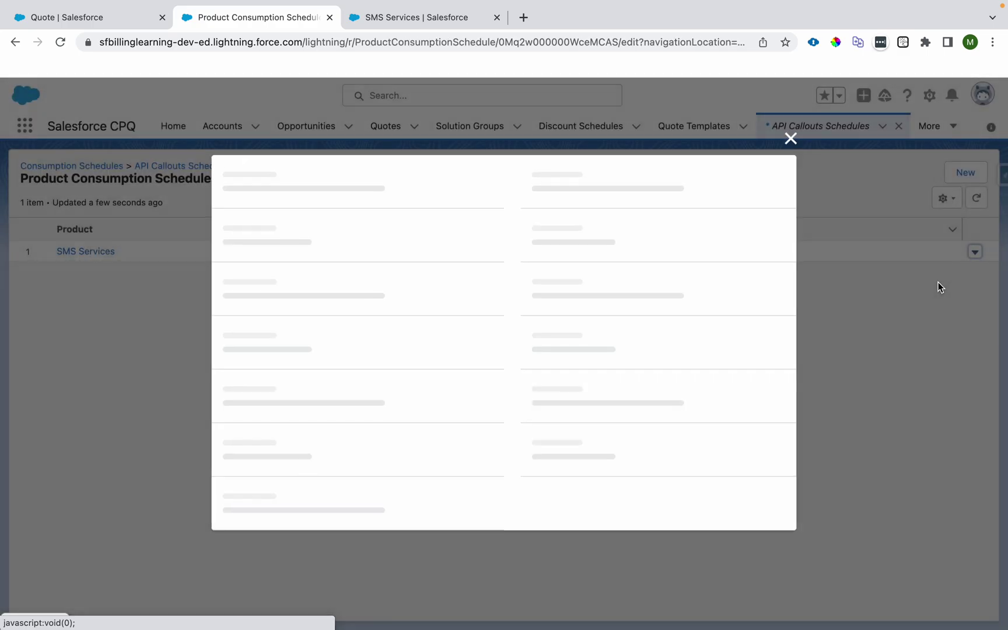
drag(251, 300, 279, 299)
drag(519, 299, 643, 299)
click(432, 447)
key(super+w)
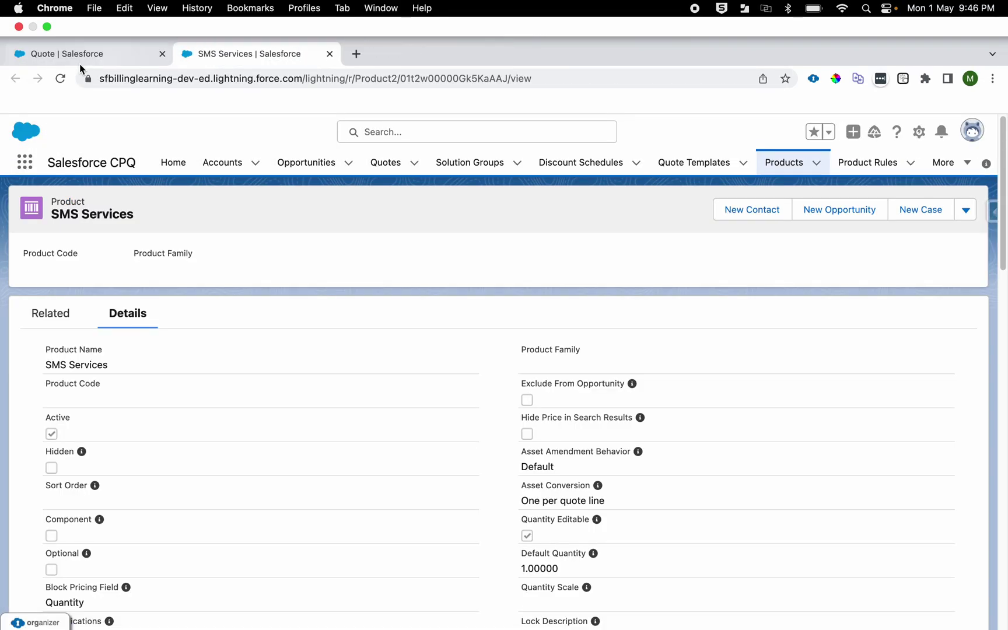
Add the SMS Services product to the open quote and view the consumption schedule rates of its quote line
click(84, 63)
click(592, 171)
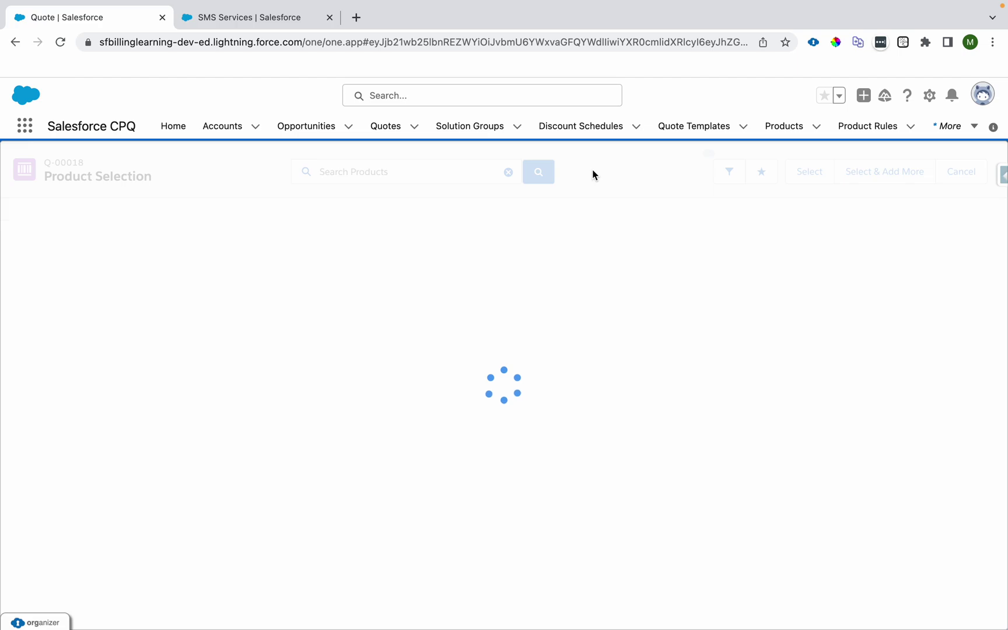
click(11, 255)
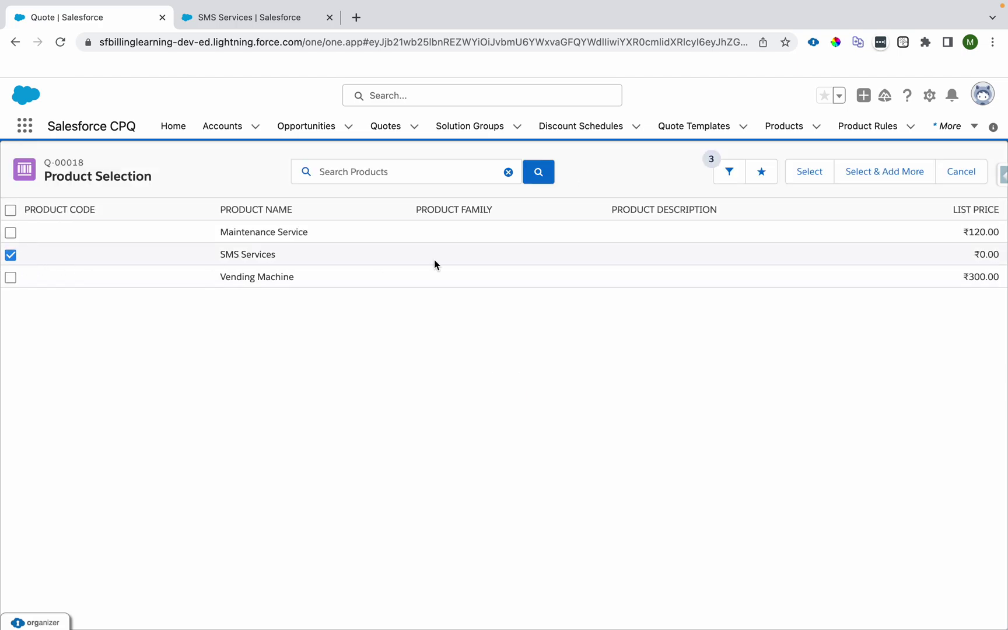
click(809, 171)
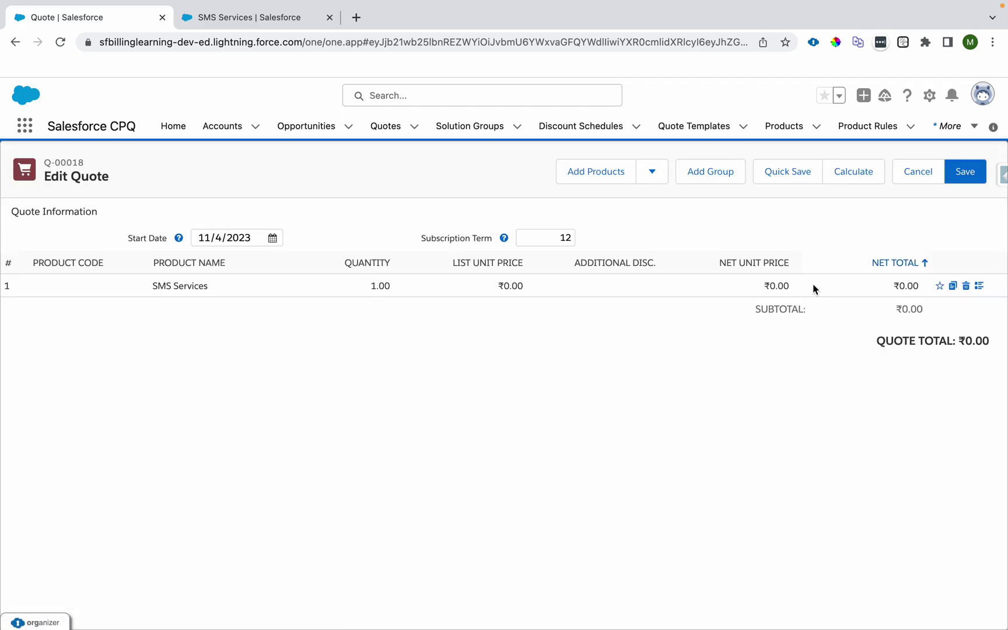
click(979, 287)
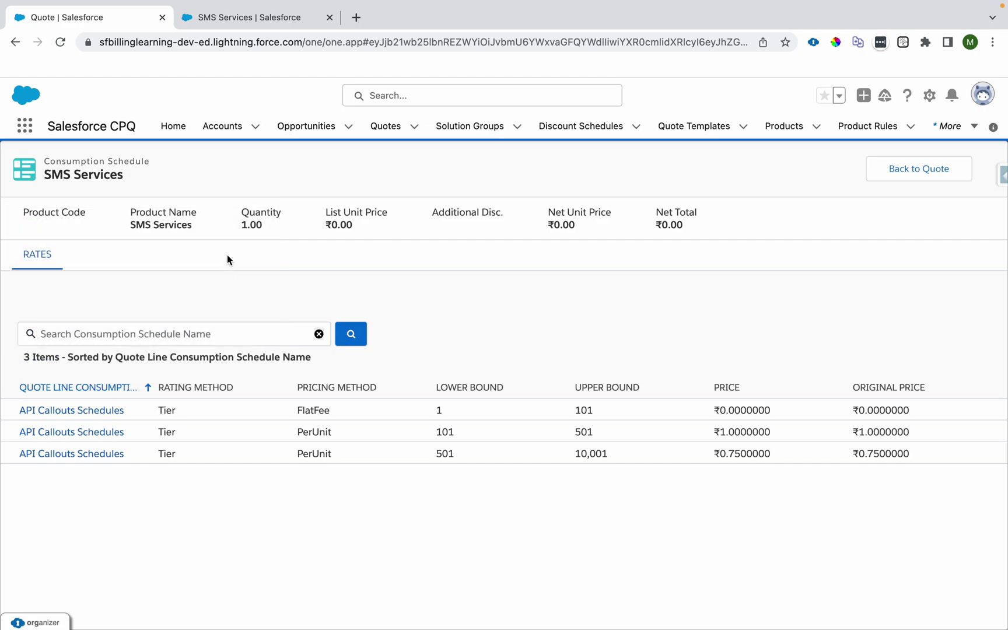
click(886, 175)
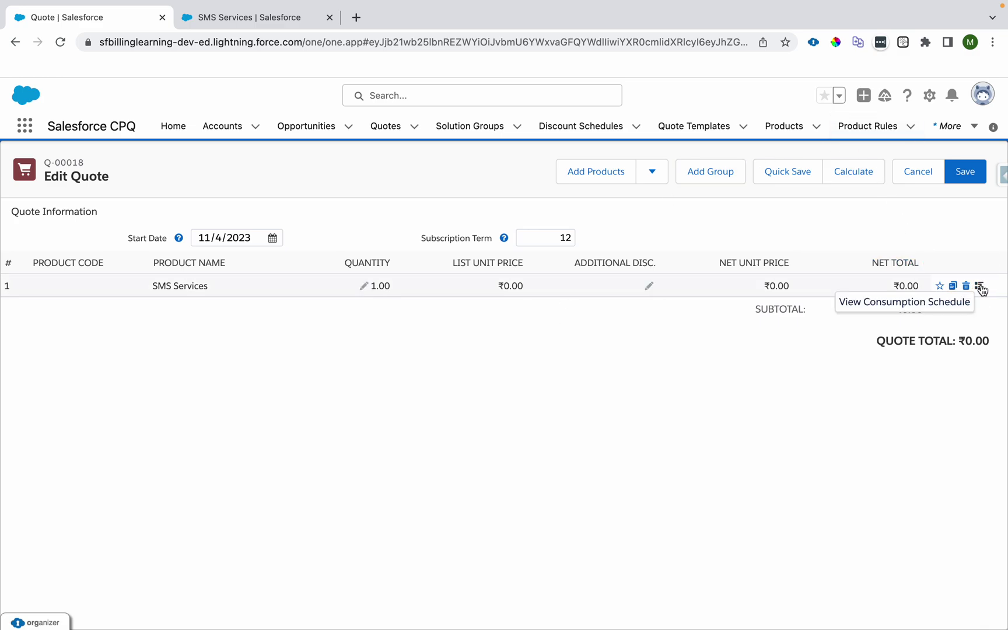
Open Salesforce Setup in a new browser tab
click(928, 97)
click(910, 131)
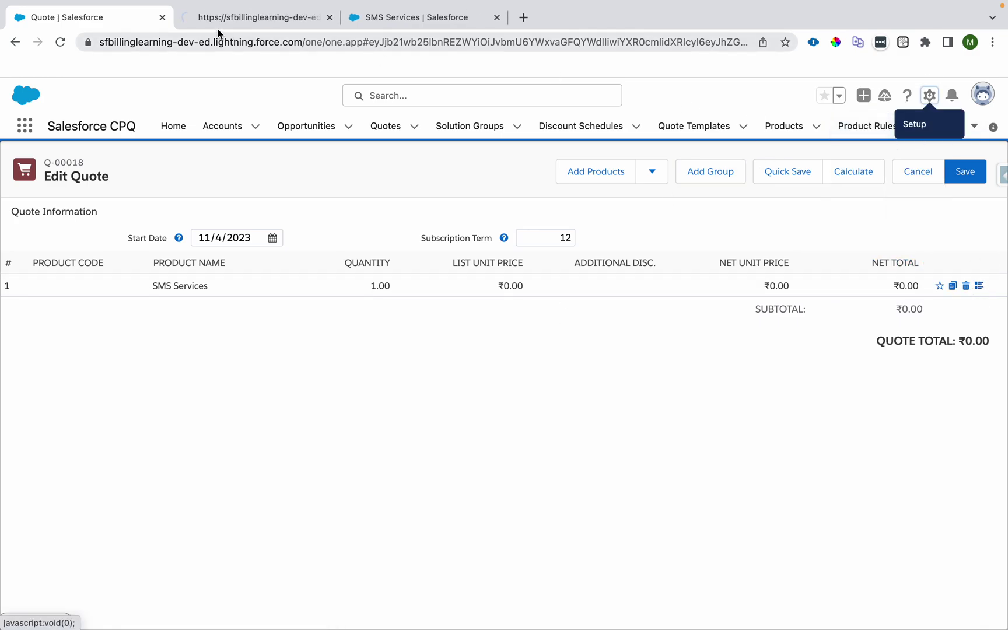
click(206, 24)
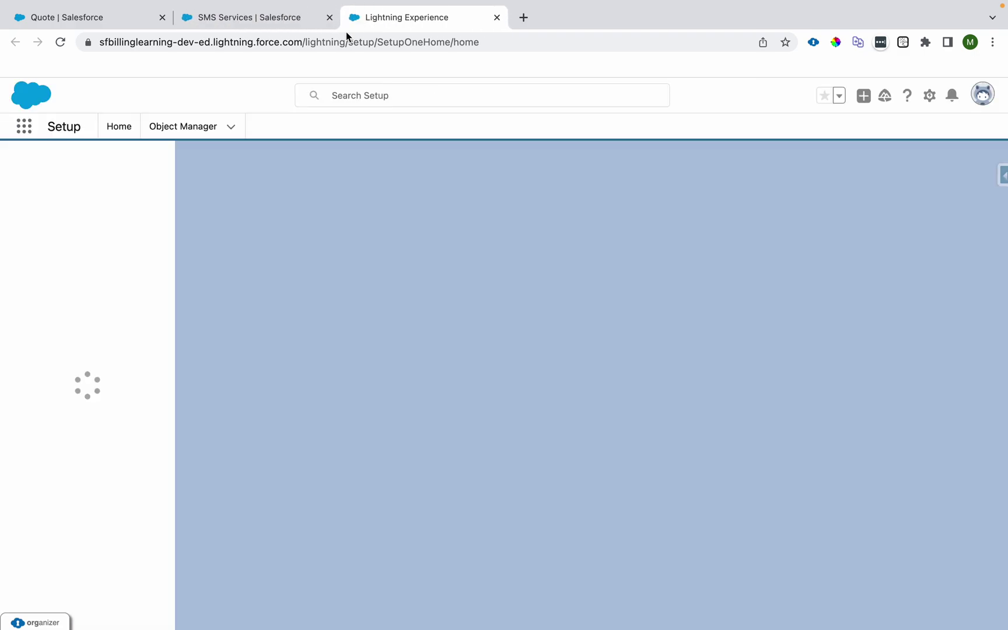
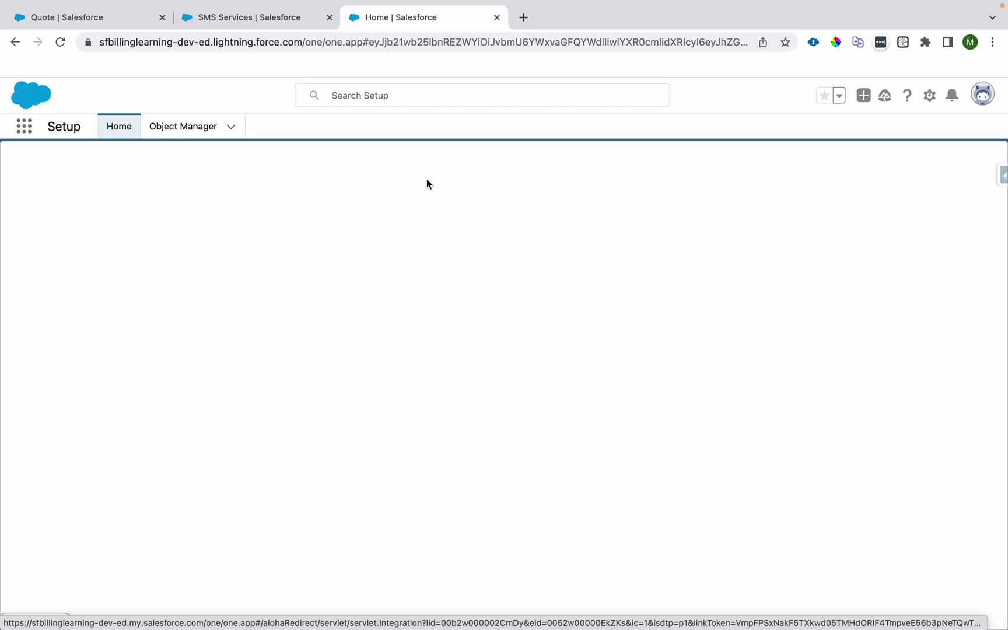
Review the SMS Services product's subscription fields and its billing configuration, including charge type, billing frequency and billing type
click(233, 19)
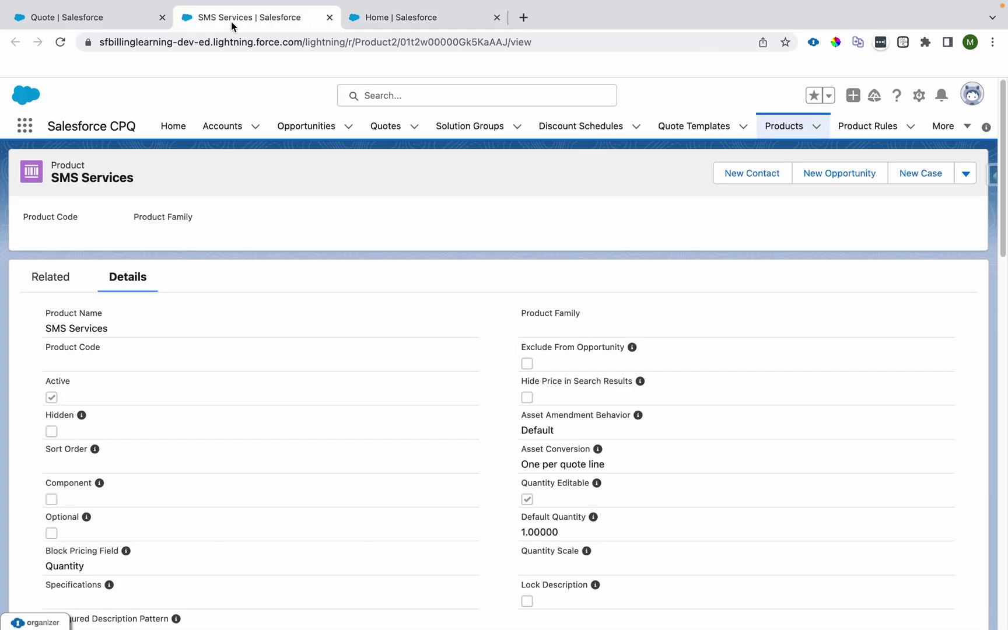
scroll(130, 325, down, 3)
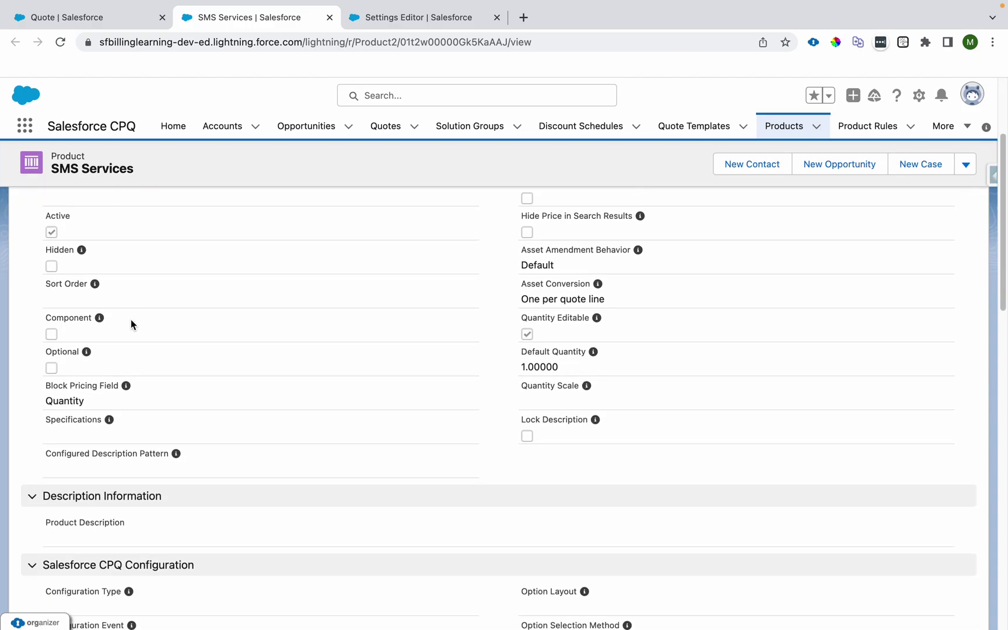
scroll(131, 322, down, 12)
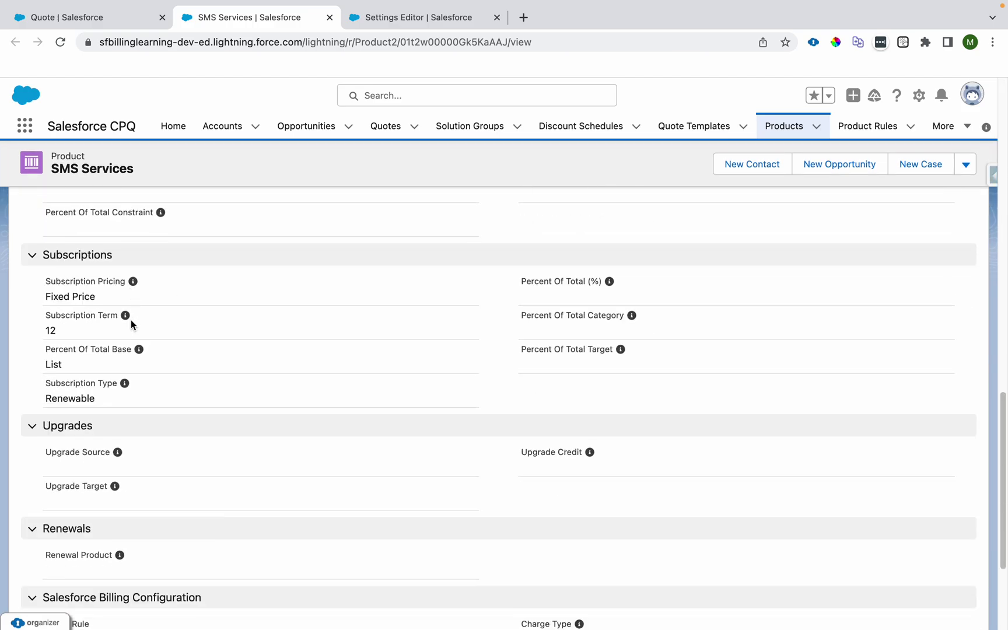
drag(47, 296, 118, 387)
scroll(177, 263, down, 3)
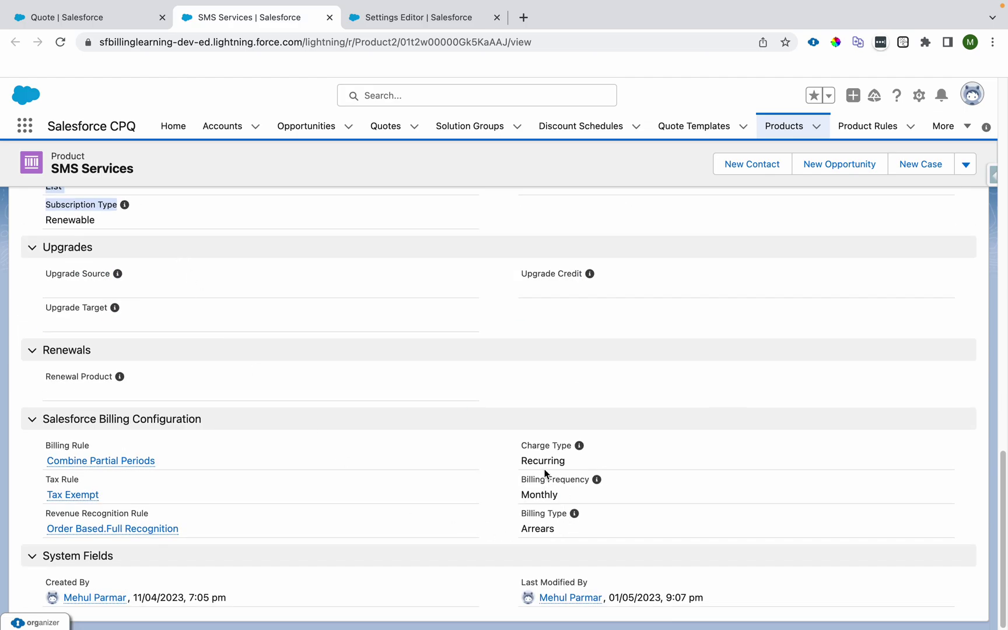
drag(515, 459, 558, 535)
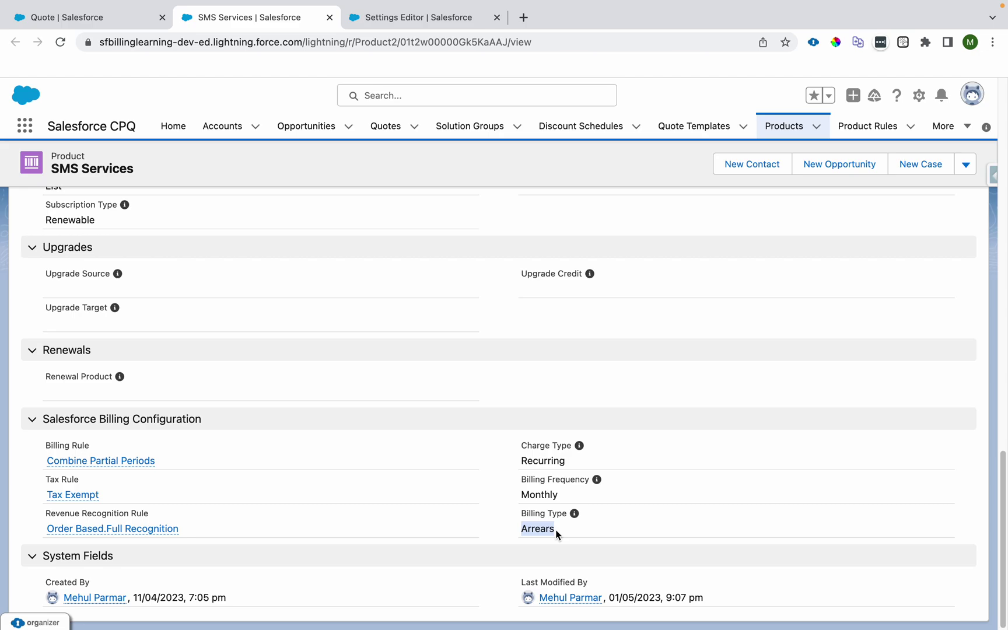
Check the Enable Usage Based Pricing and Use Legacy Calculator options in the Salesforce CPQ Pricing and Calculation settings
click(419, 18)
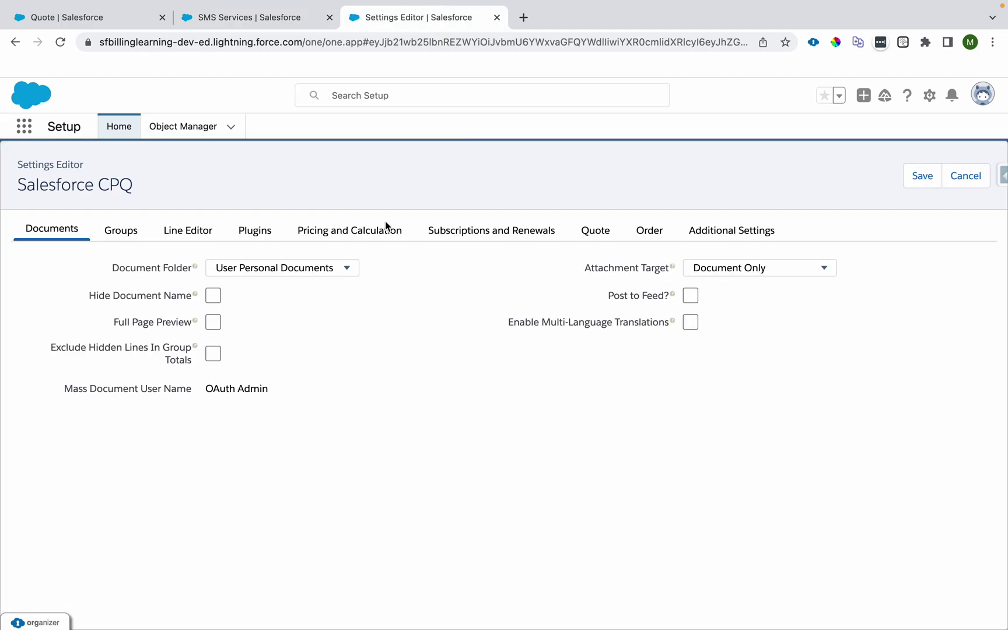
click(345, 233)
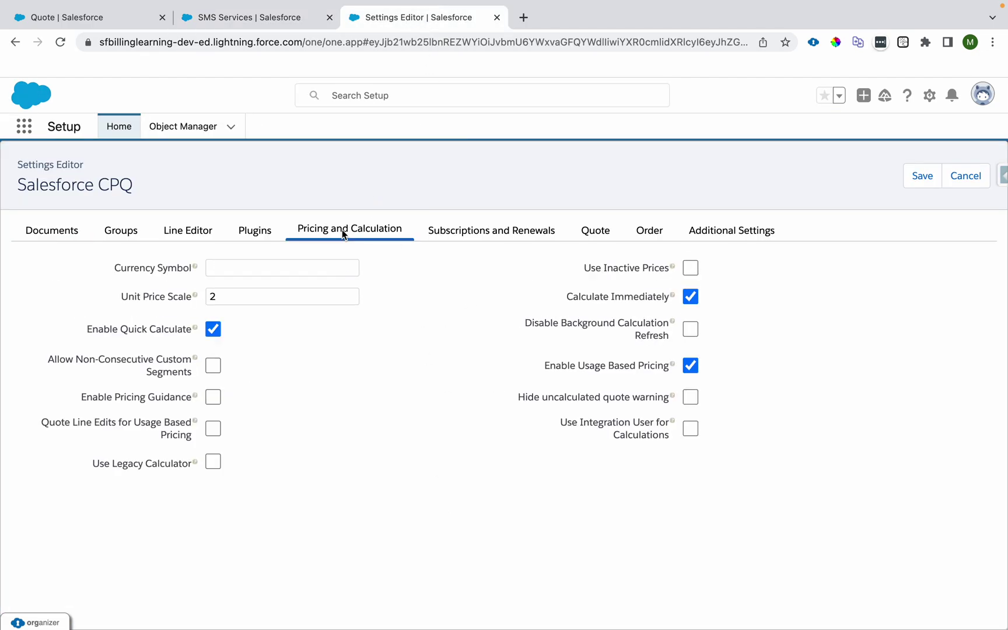
drag(545, 366, 655, 377)
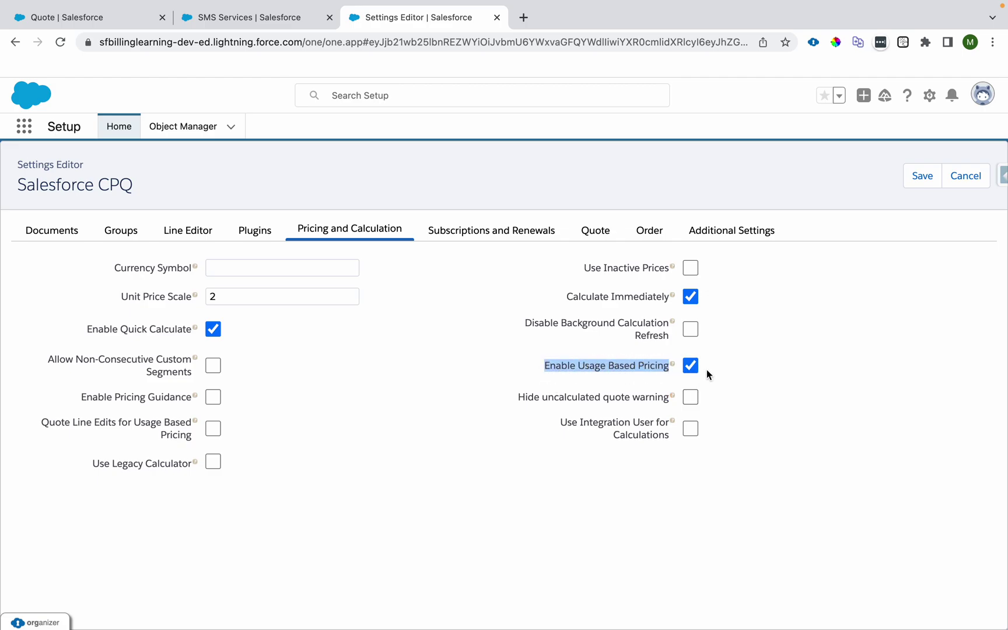
click(117, 17)
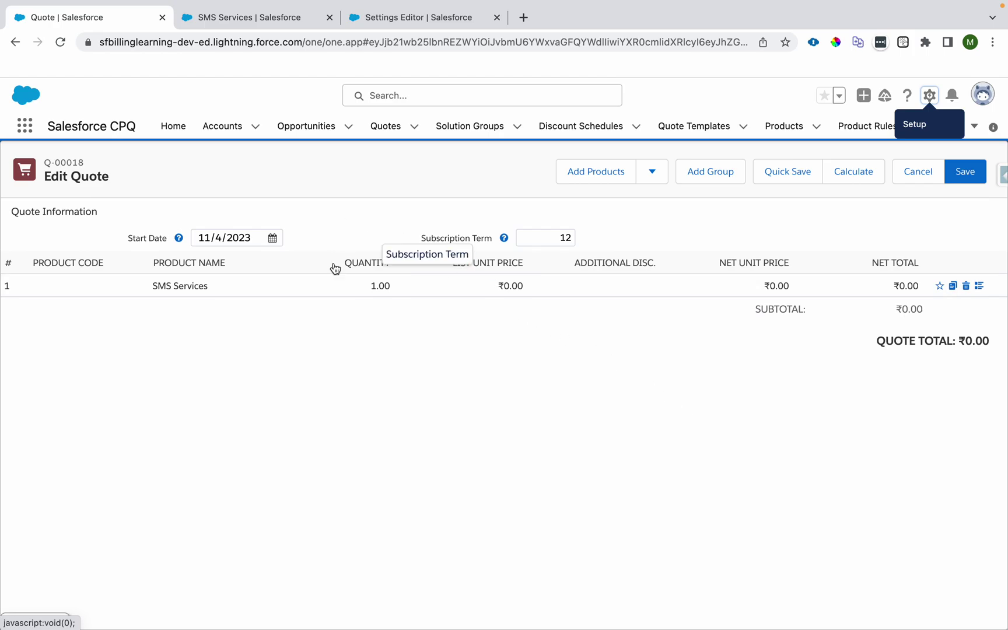
click(413, 20)
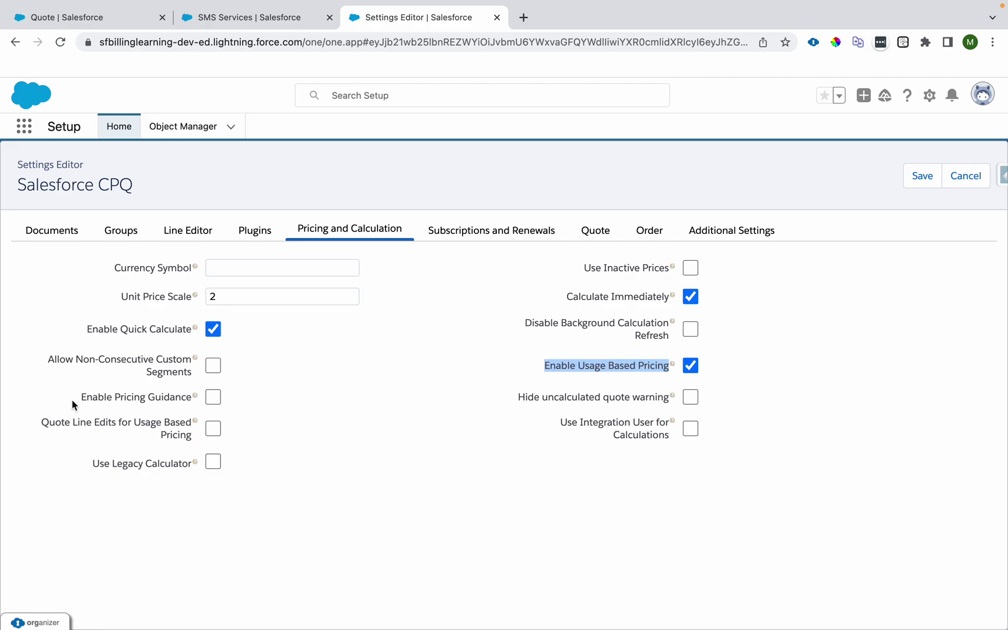
drag(90, 466, 191, 467)
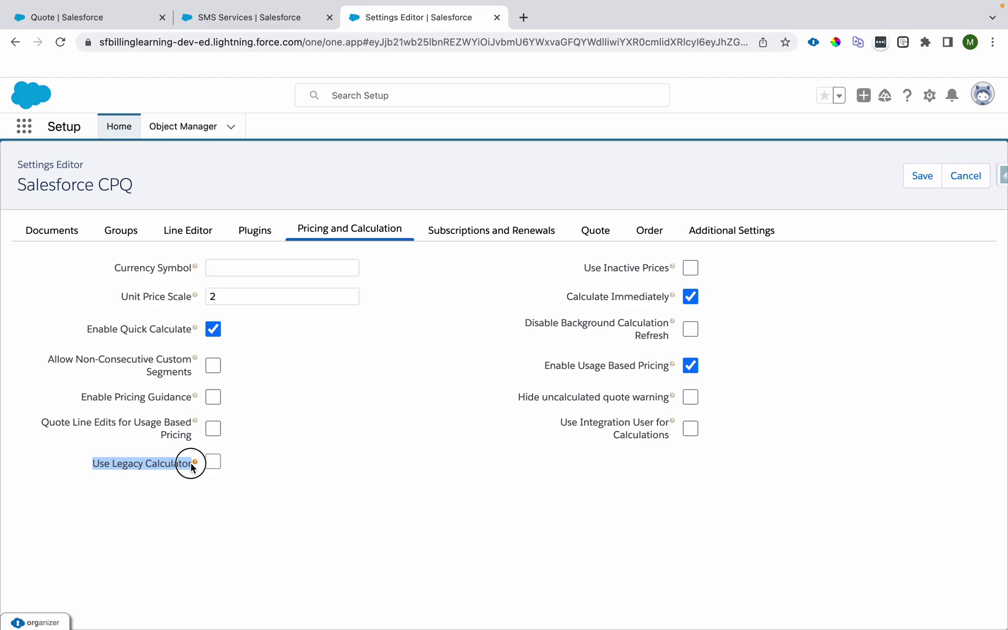
Save the quote containing SMS Services and mark the quote record as Ordered
click(75, 17)
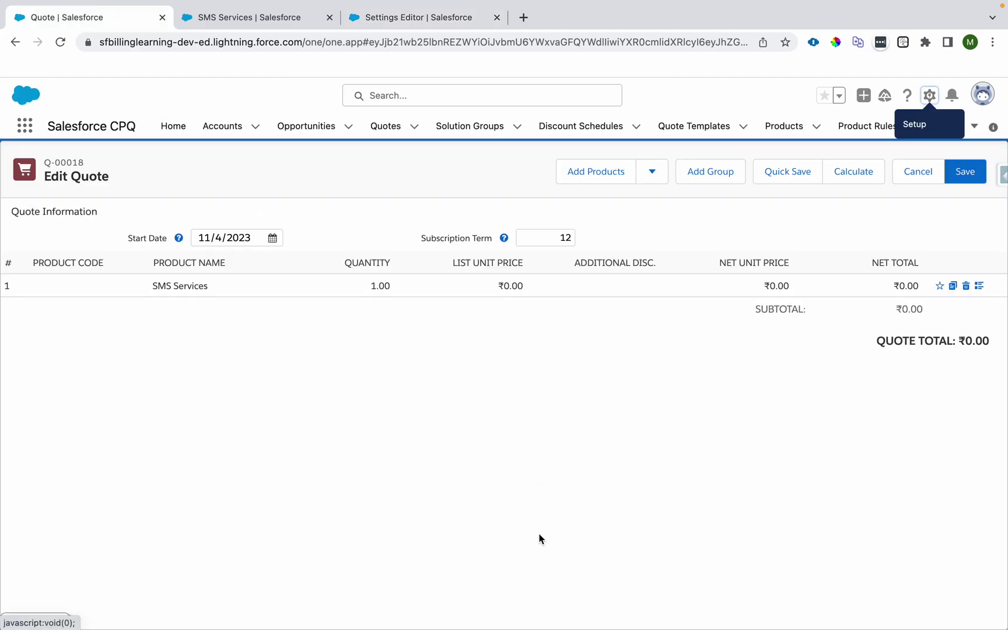
click(970, 181)
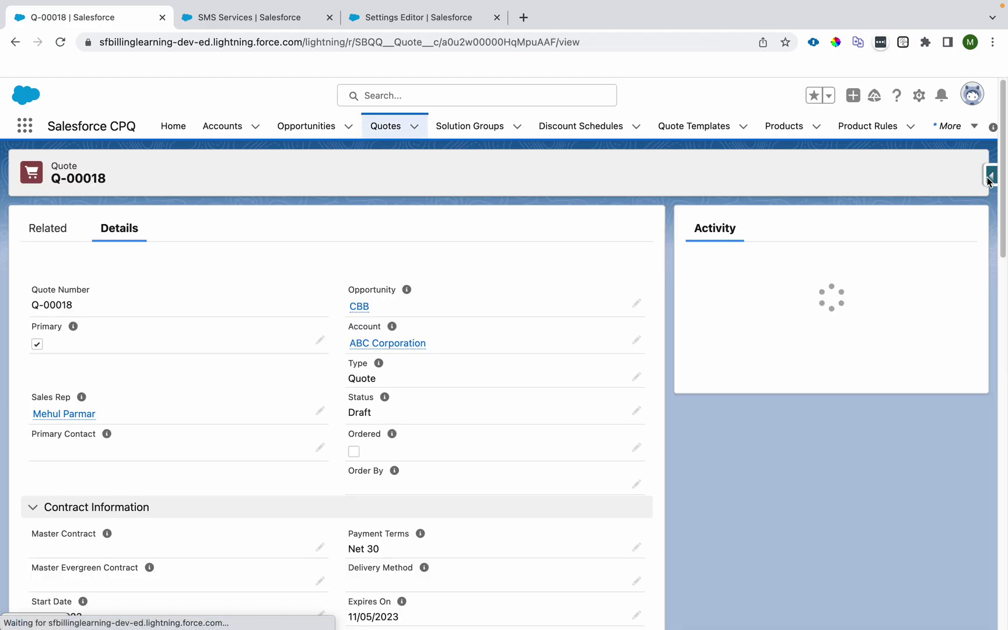
click(636, 448)
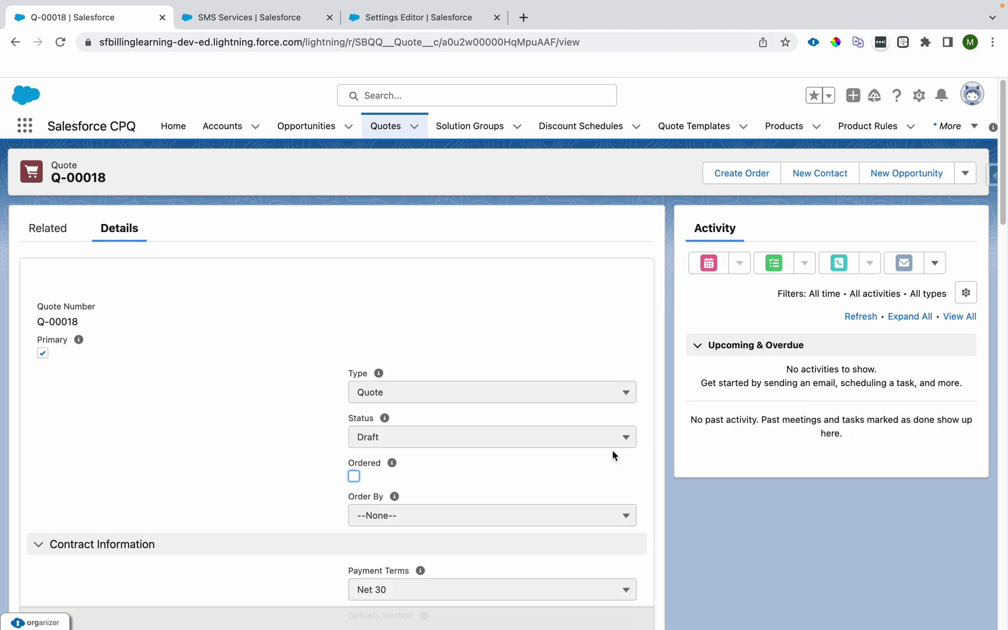
click(354, 499)
click(360, 609)
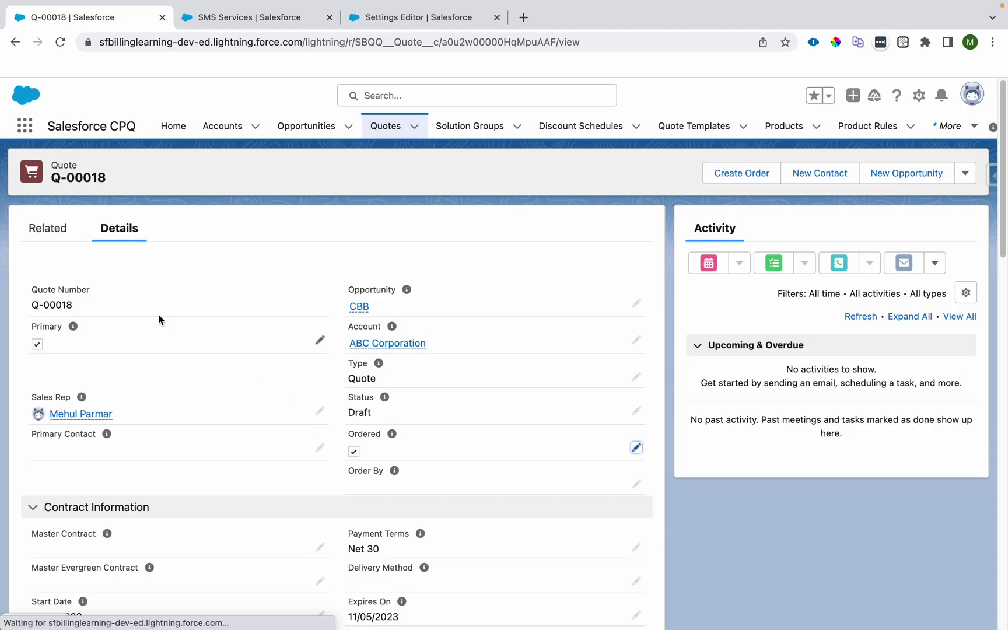
Open the draft order related to the quote and open its SMS Services order product
click(49, 227)
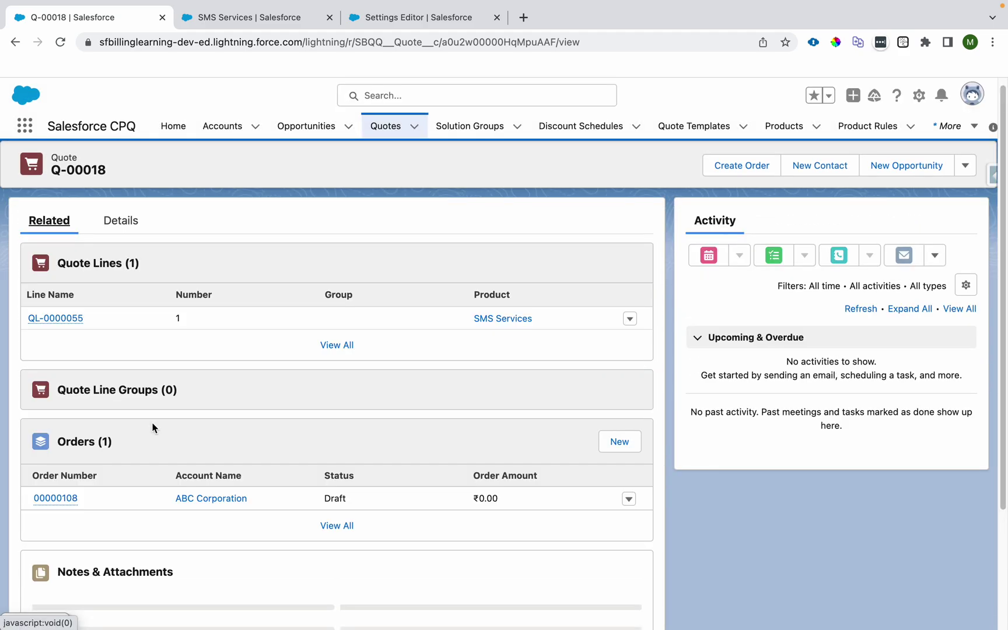
click(58, 499)
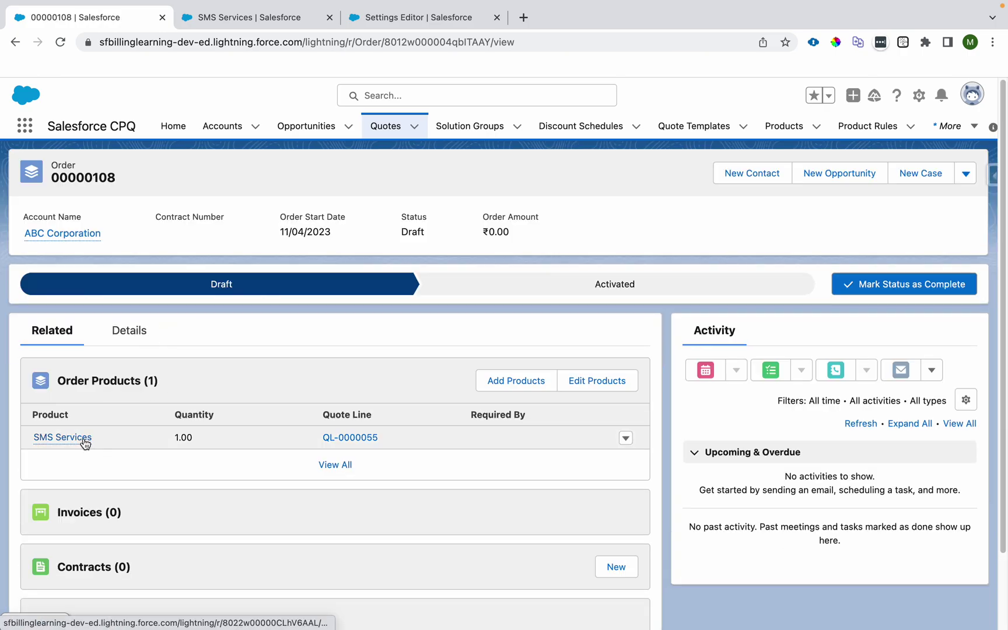
click(83, 442)
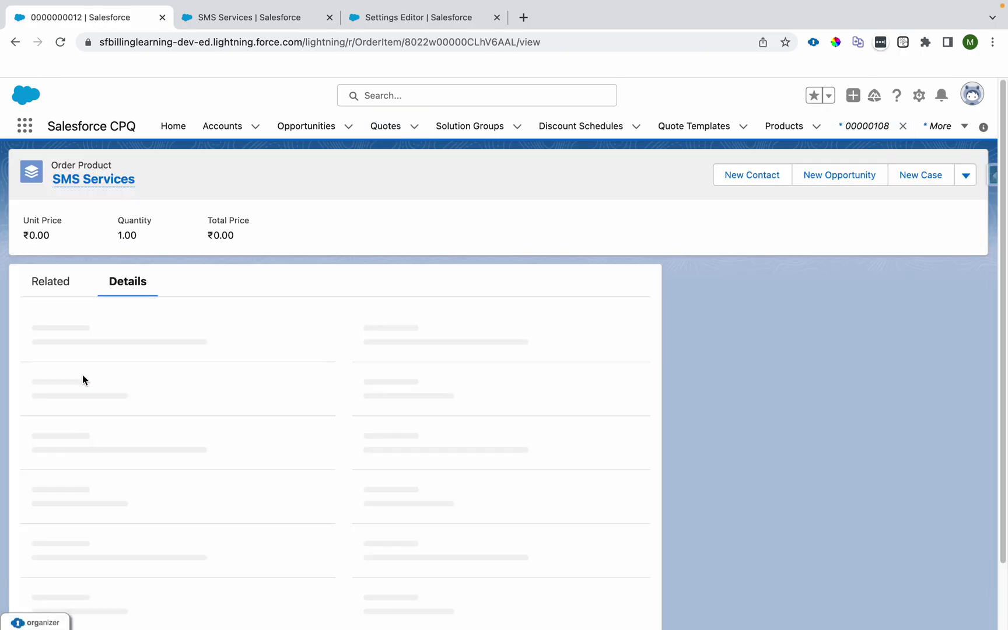
Open the order product's API Callouts Schedules consumption schedule and view its related consumption rates
click(52, 281)
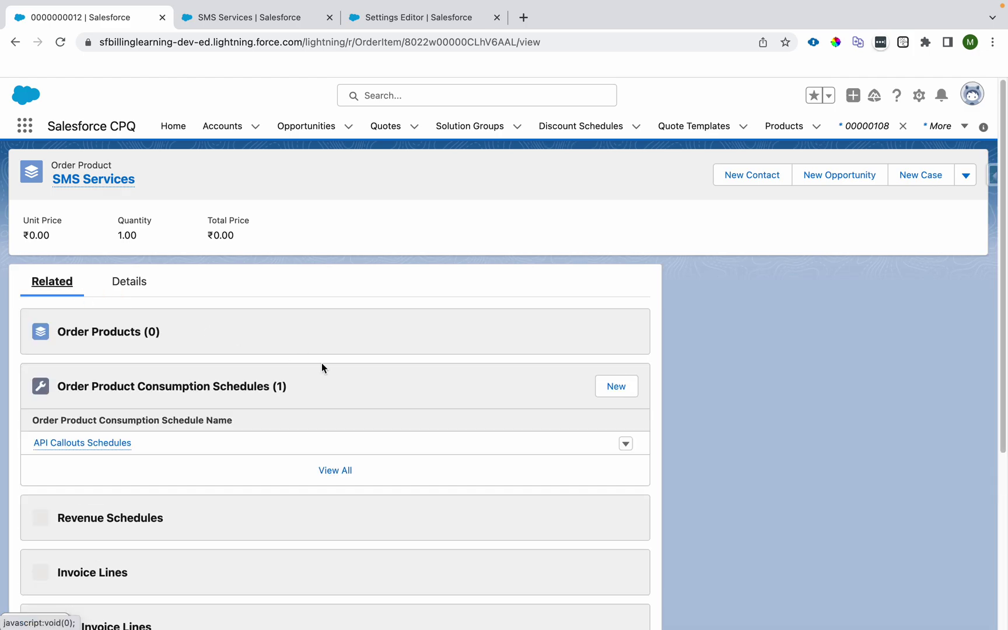
super+click(95, 443)
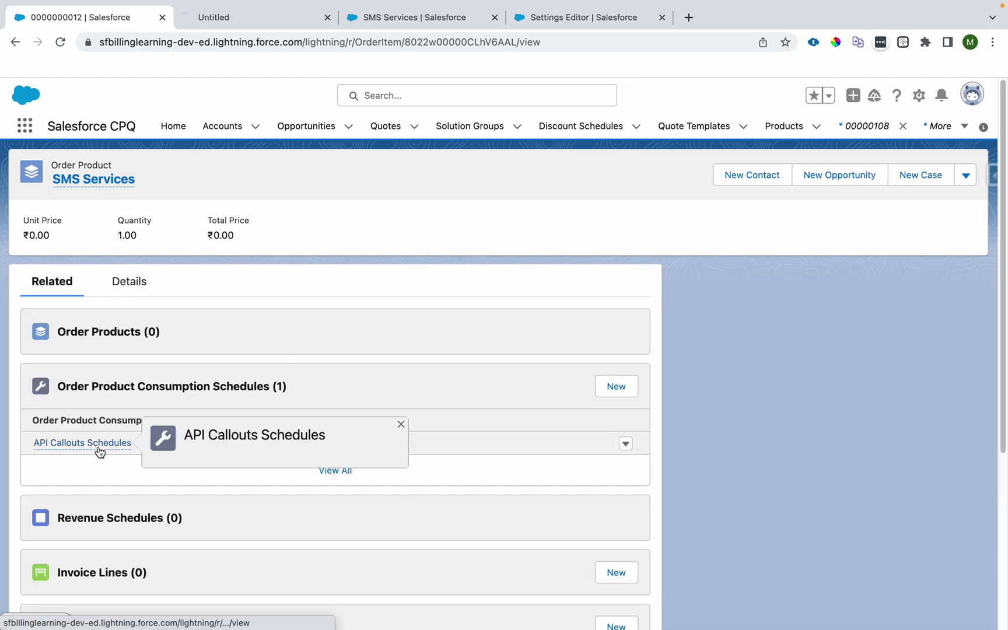
click(264, 18)
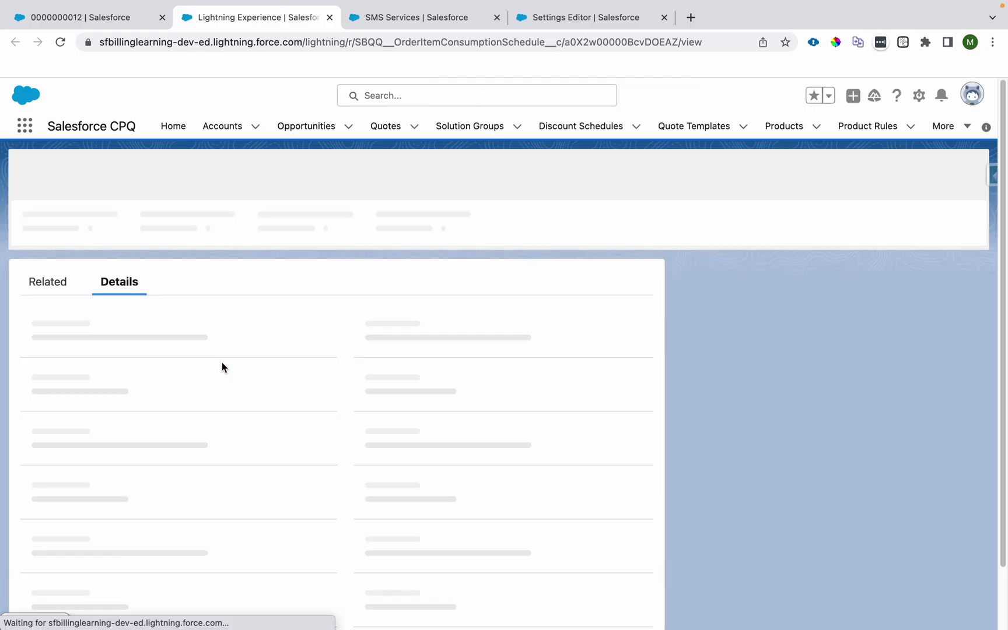
click(48, 235)
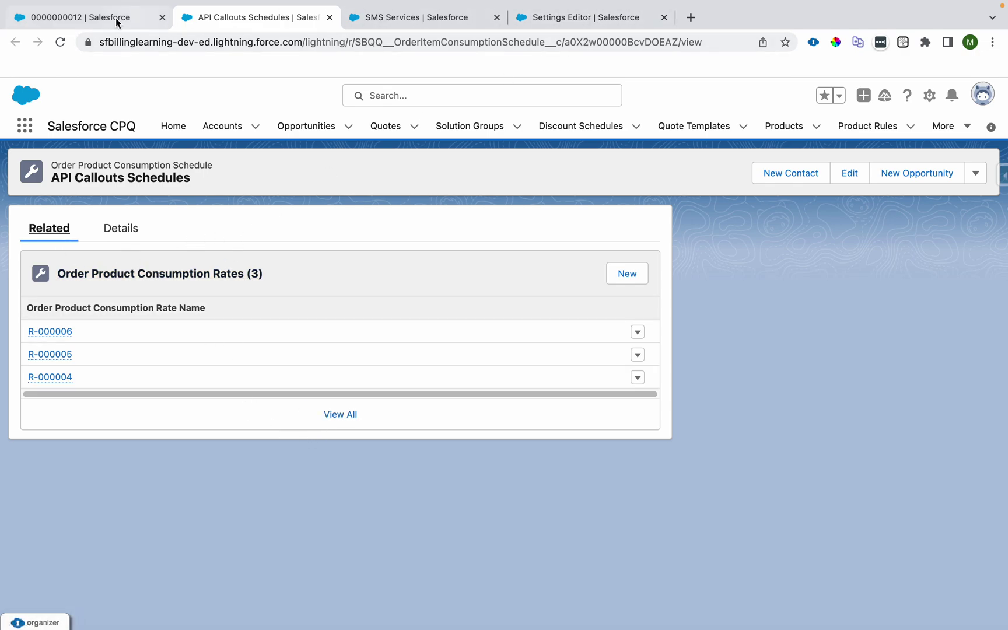
click(46, 22)
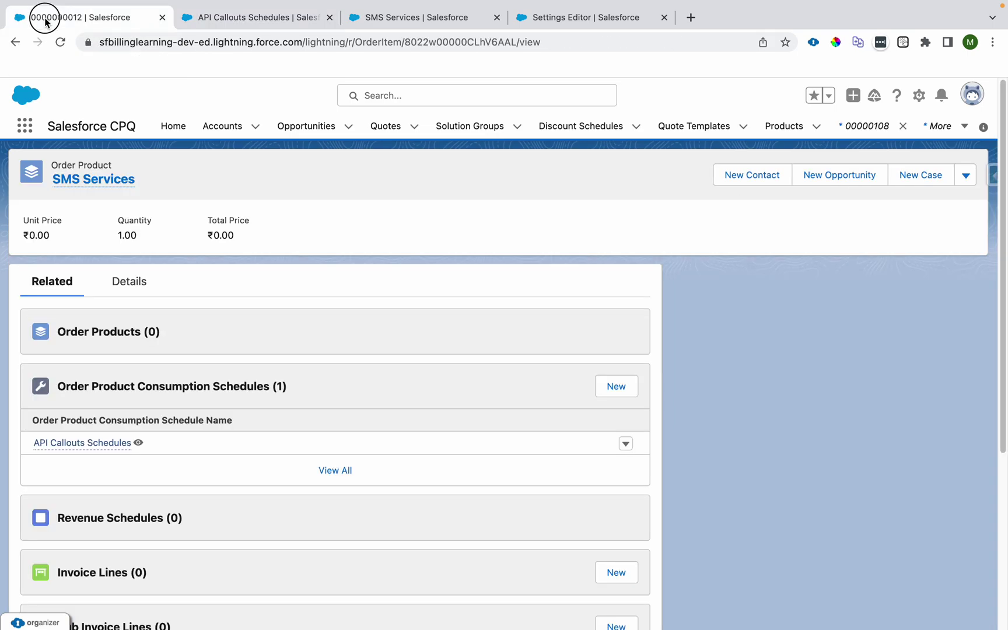
middle_click(204, 17)
Review the order product's Usage Summaries list and the details of usage summary US-0015
scroll(166, 460, down, 5)
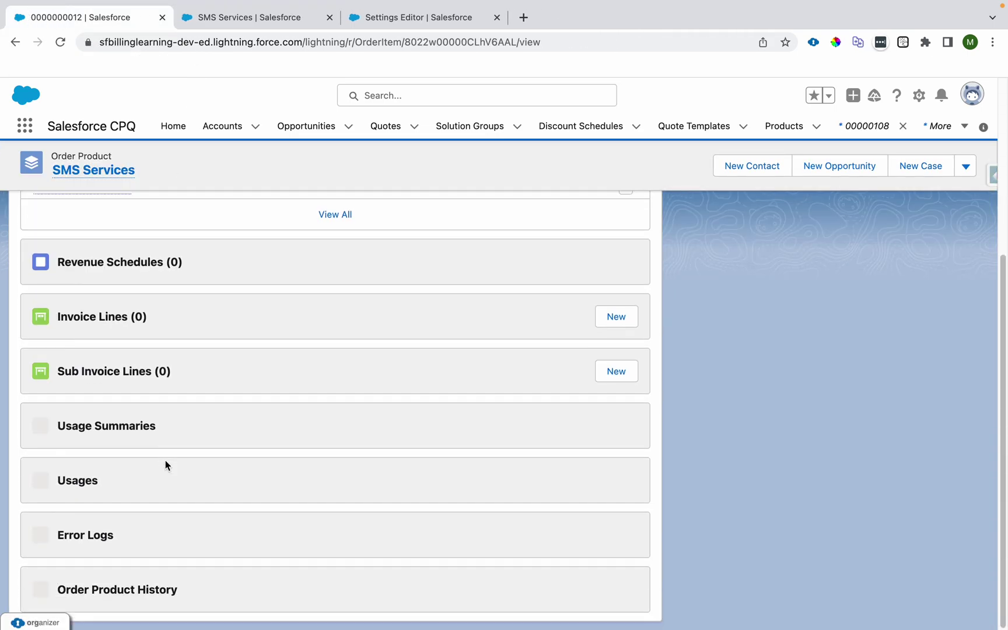
middle_click(50, 487)
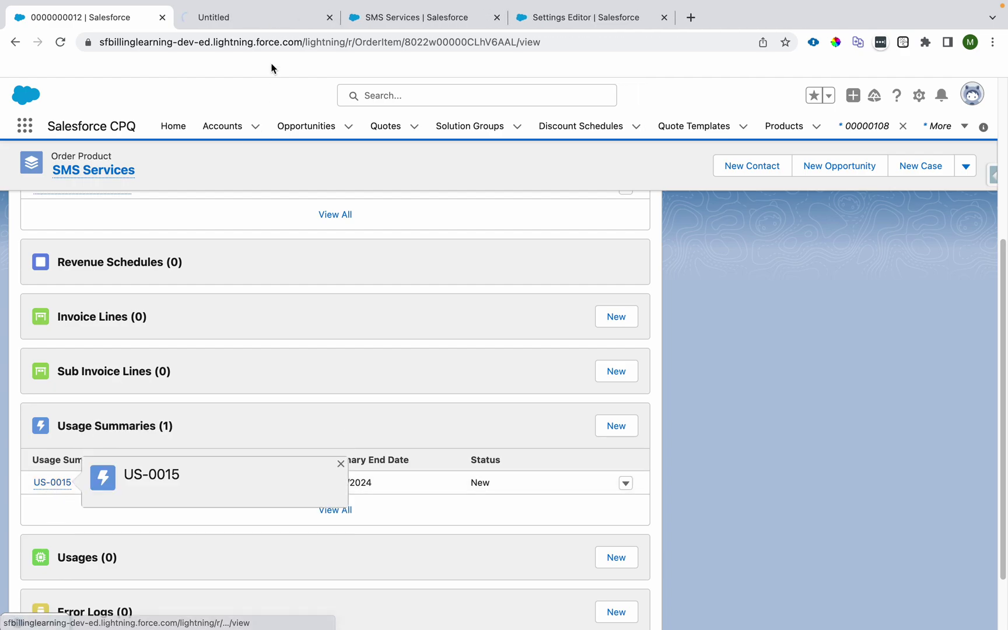
click(260, 19)
key(super+1)
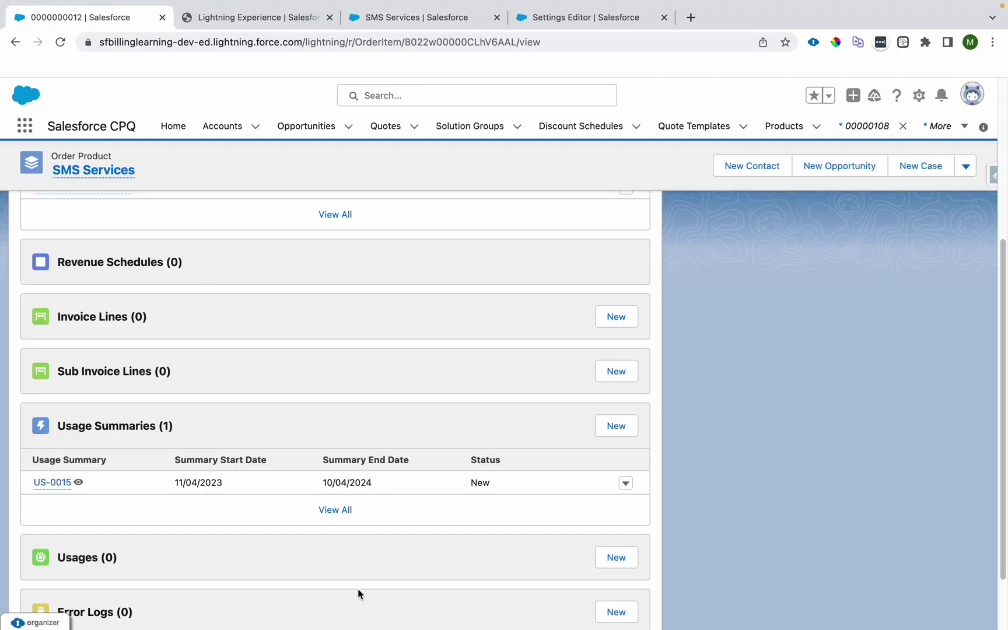
click(321, 516)
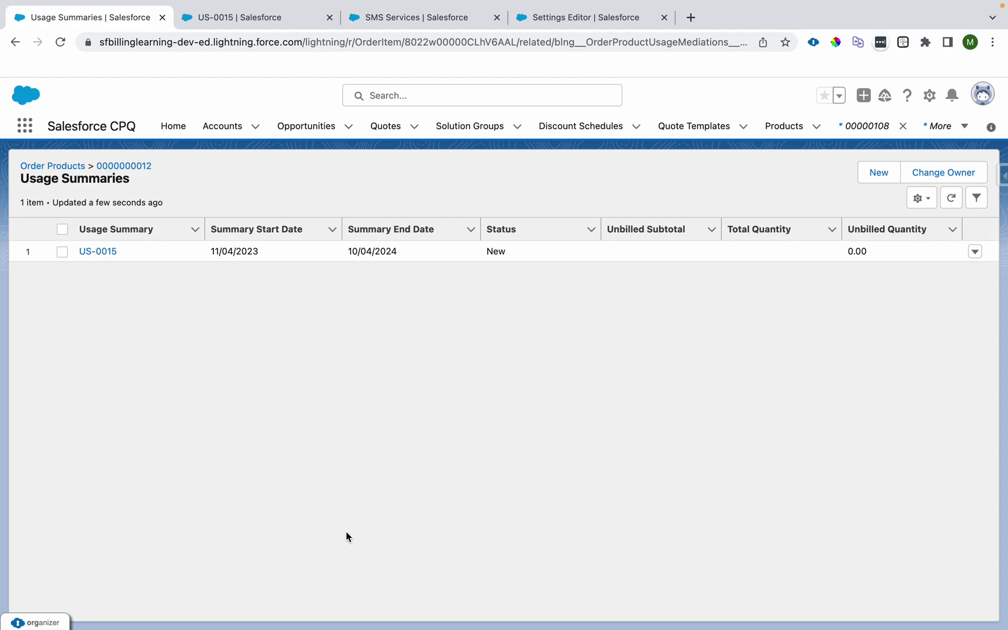
click(283, 19)
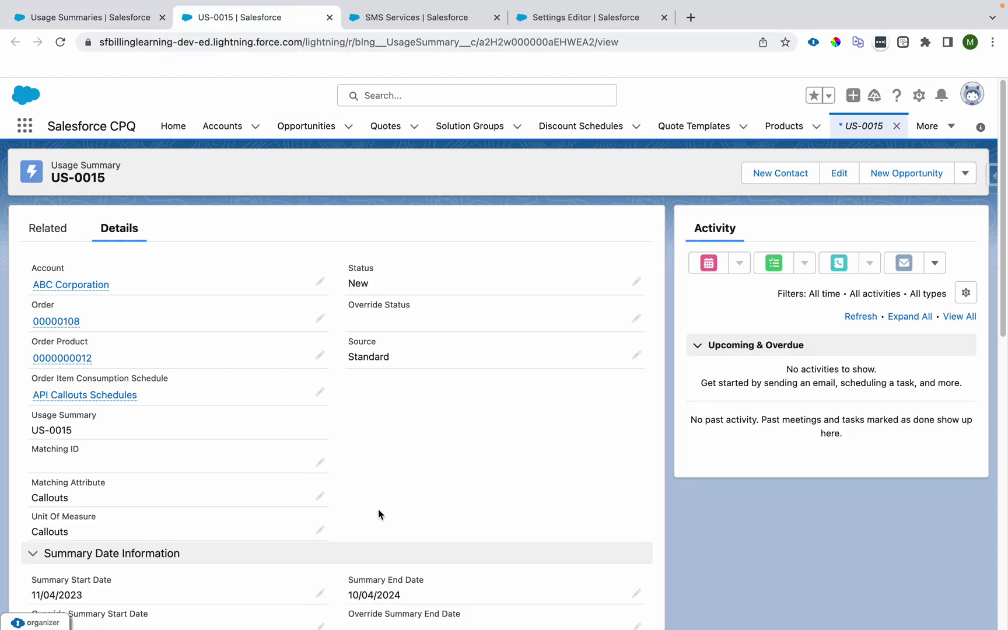
click(102, 18)
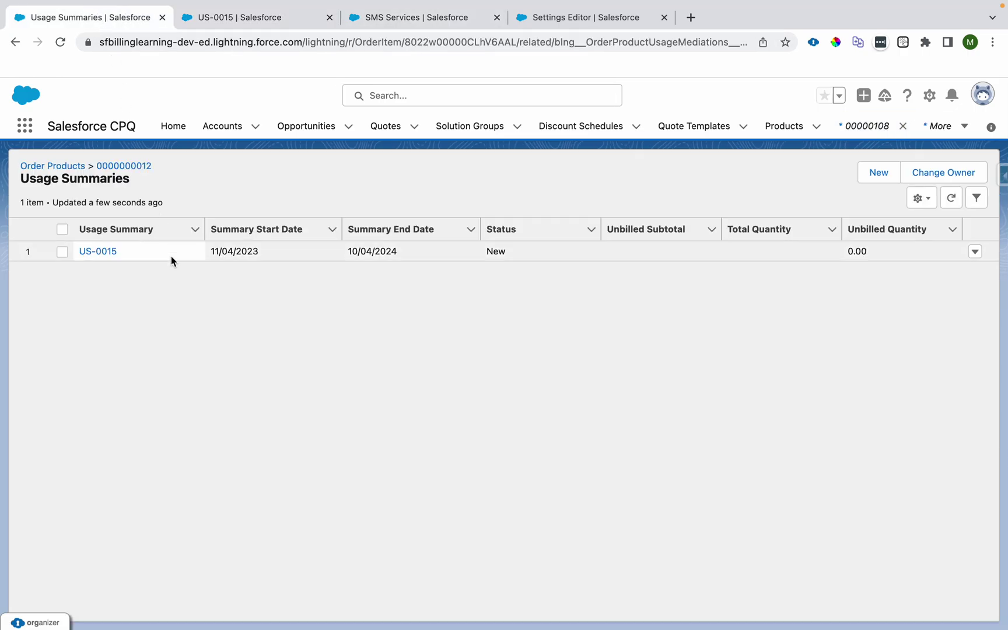
click(241, 18)
Open the API Callouts Schedules consumption schedule from the SMS Services product and check its billing term and billing term unit
click(425, 20)
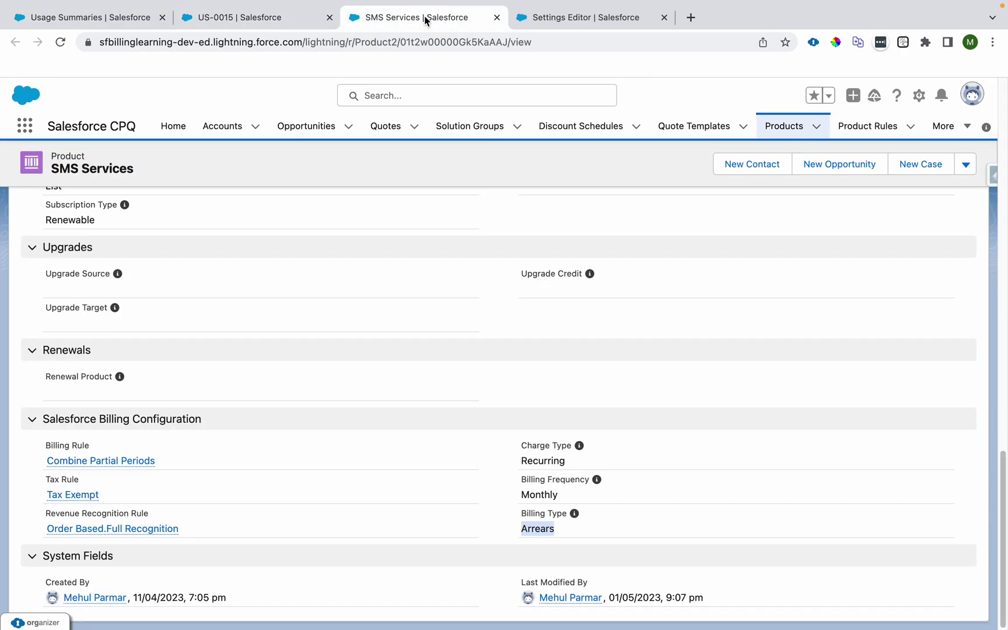
scroll(140, 444, up, 15)
click(50, 274)
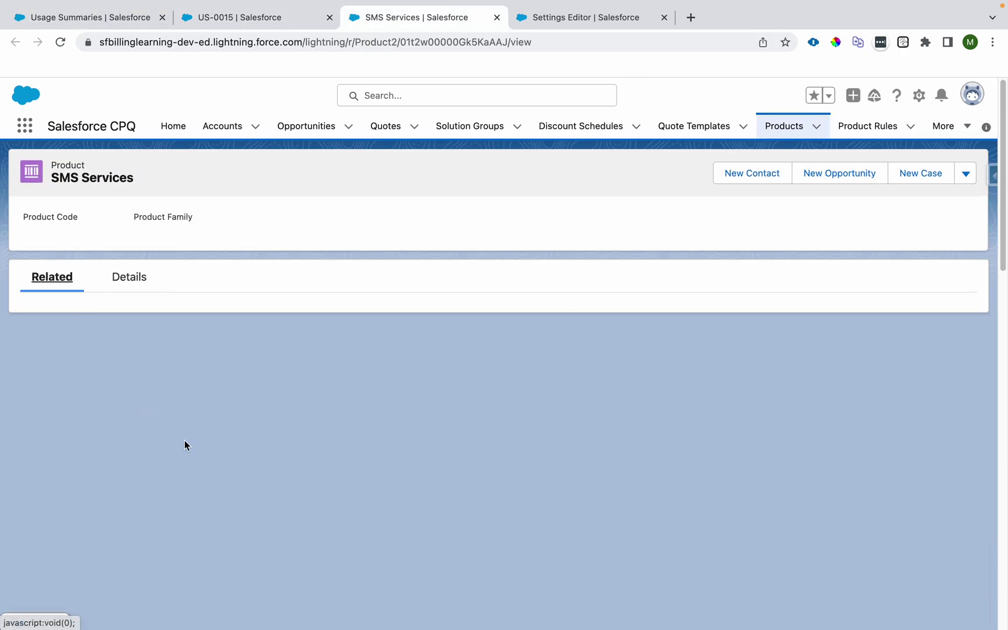
scroll(184, 440, down, 6)
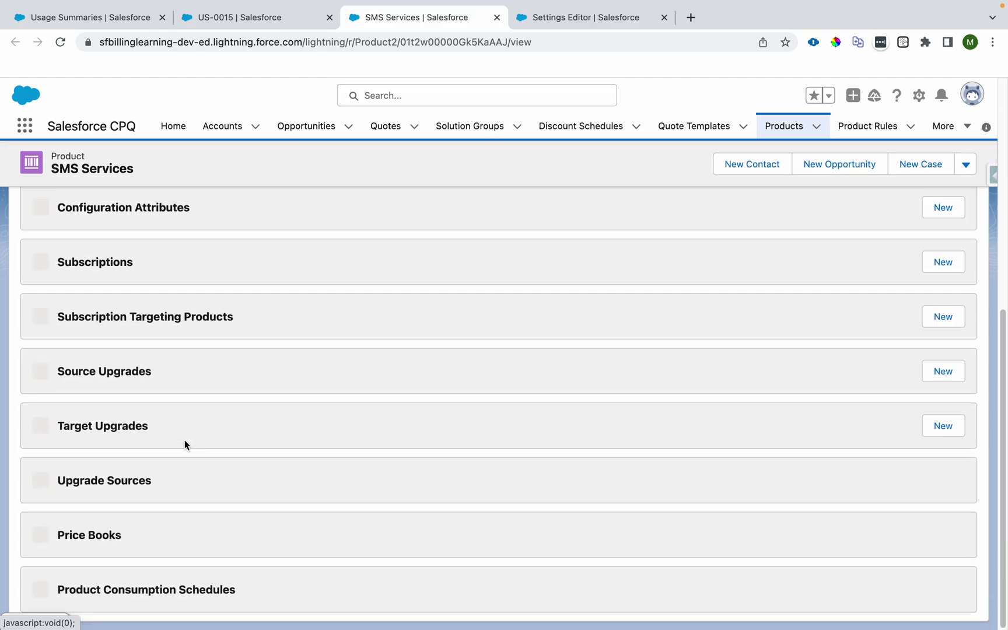
scroll(93, 568, down, 3)
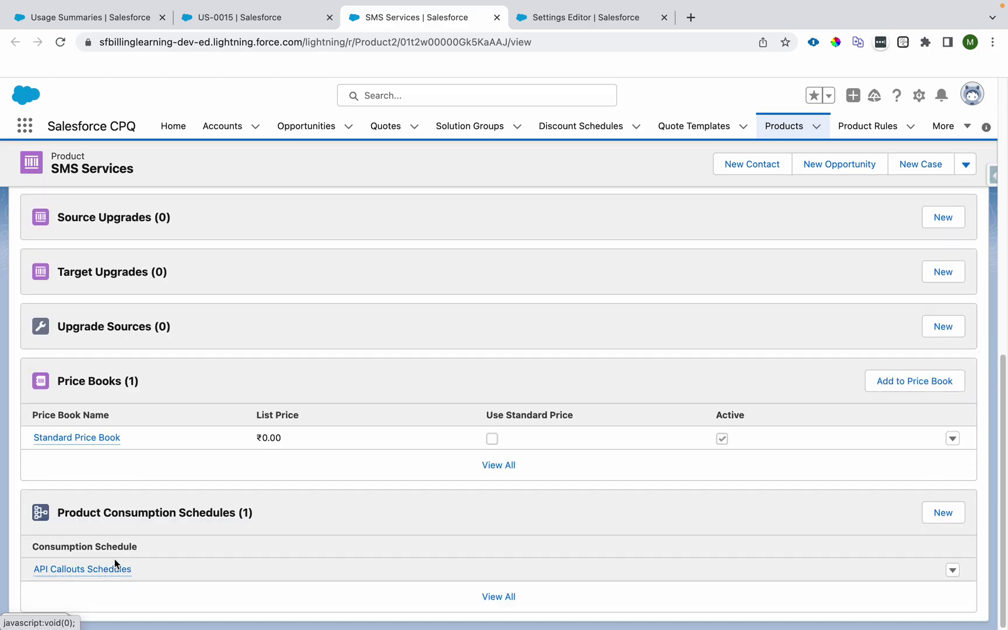
click(101, 569)
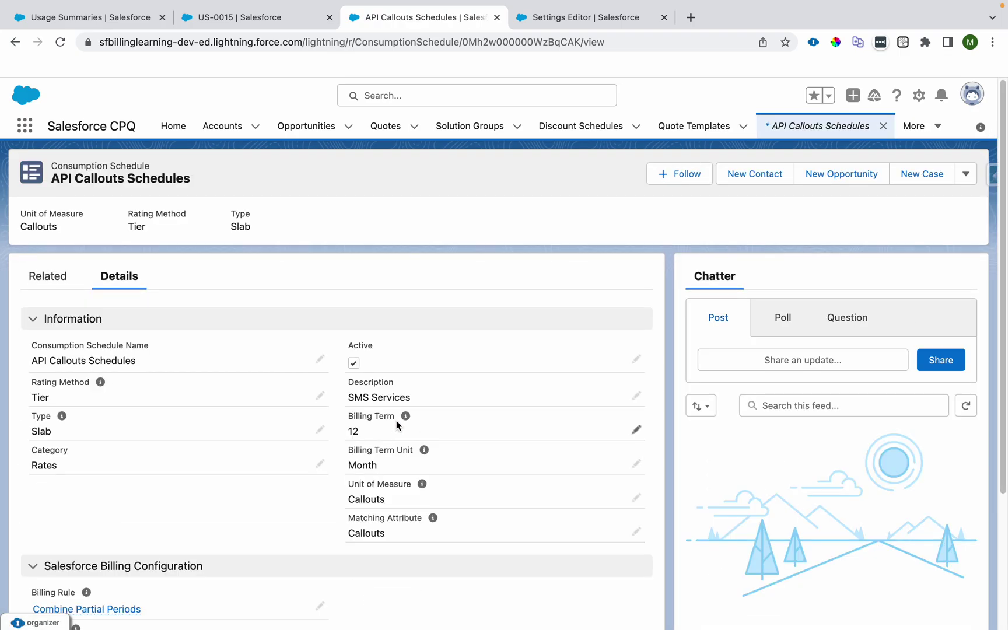
drag(346, 422, 394, 475)
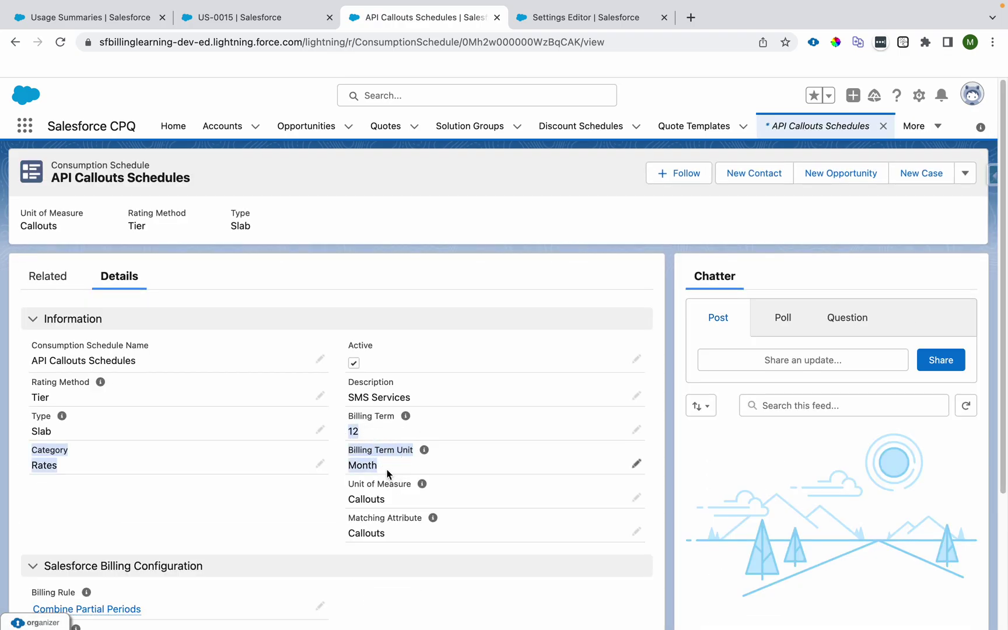
Compare the order product's usage summary entries with the billing term of the API Callouts Schedules consumption schedule
click(116, 16)
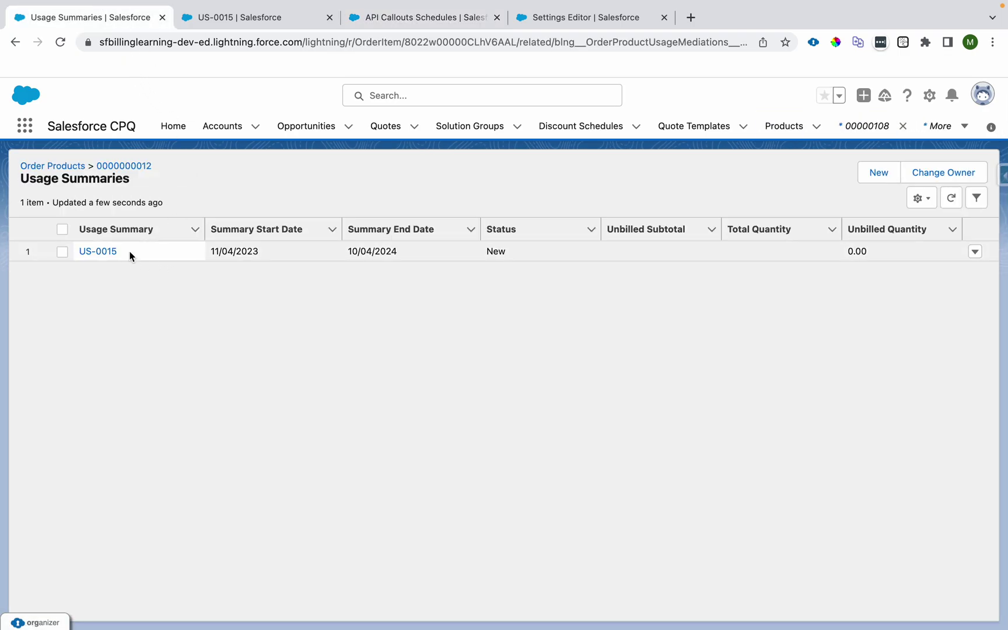
drag(130, 256, 79, 255)
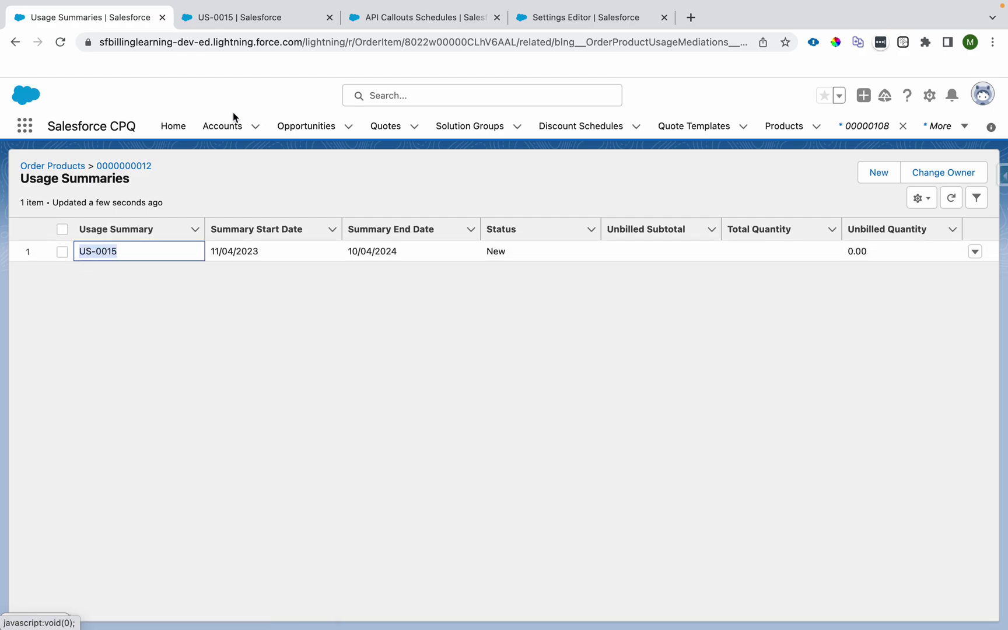
click(317, 28)
click(405, 25)
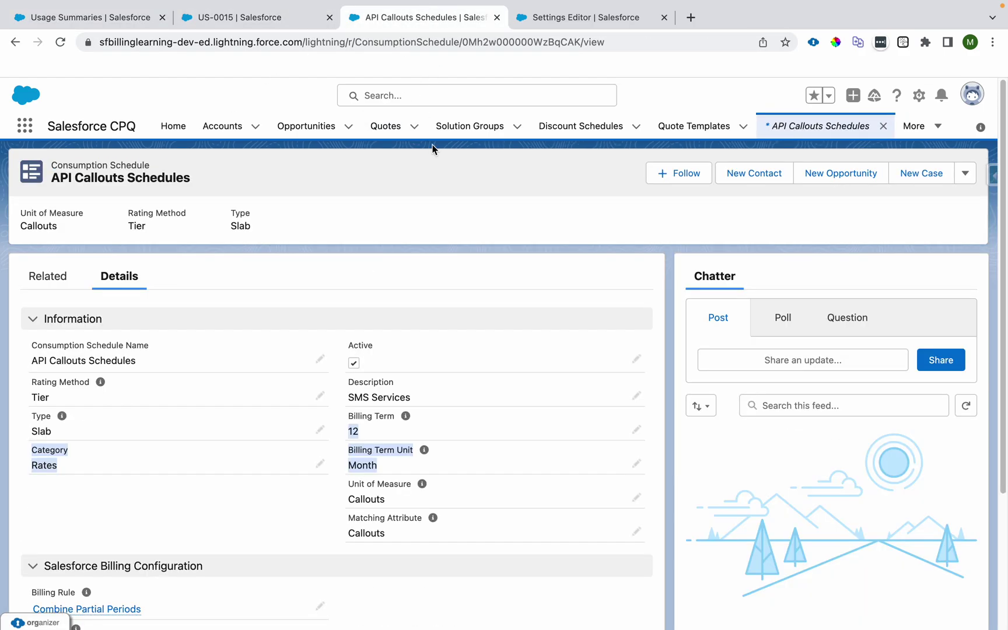
double_click(352, 431)
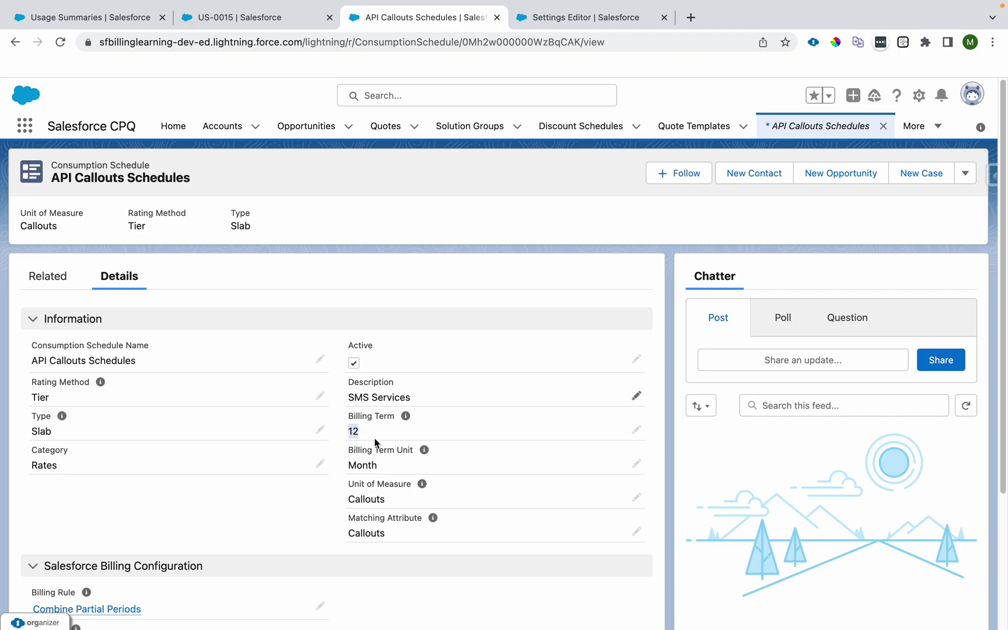
click(150, 7)
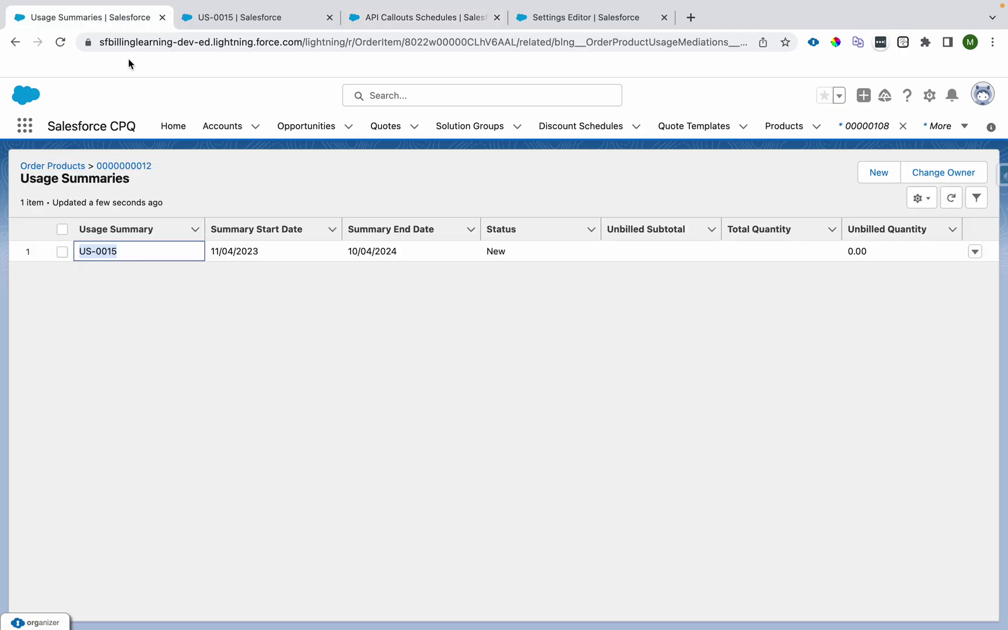
Set the Matching ID of usage summary US-0015 to US1 and save the record
click(103, 255)
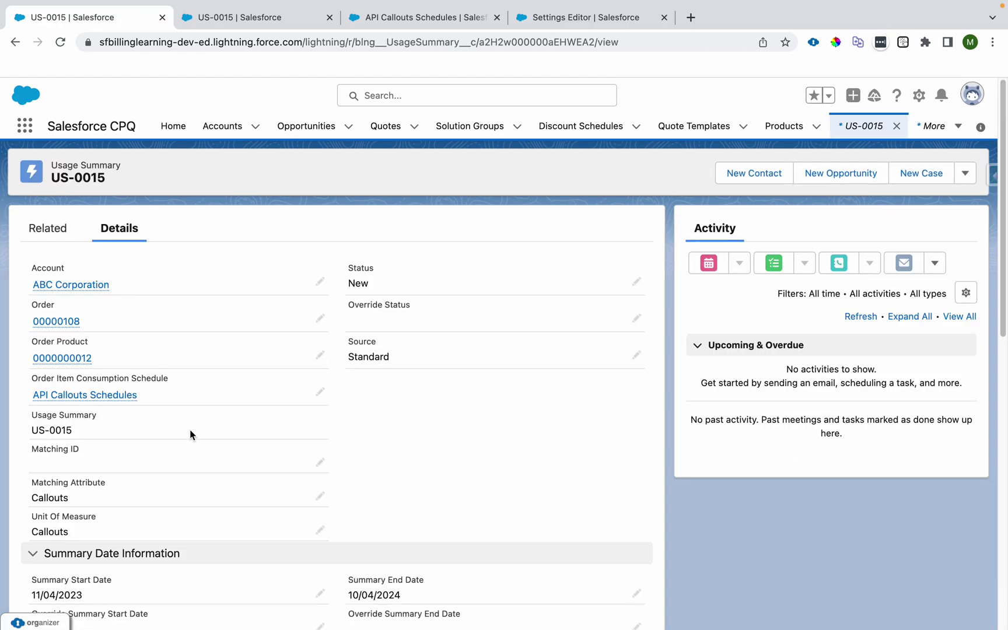
click(320, 462)
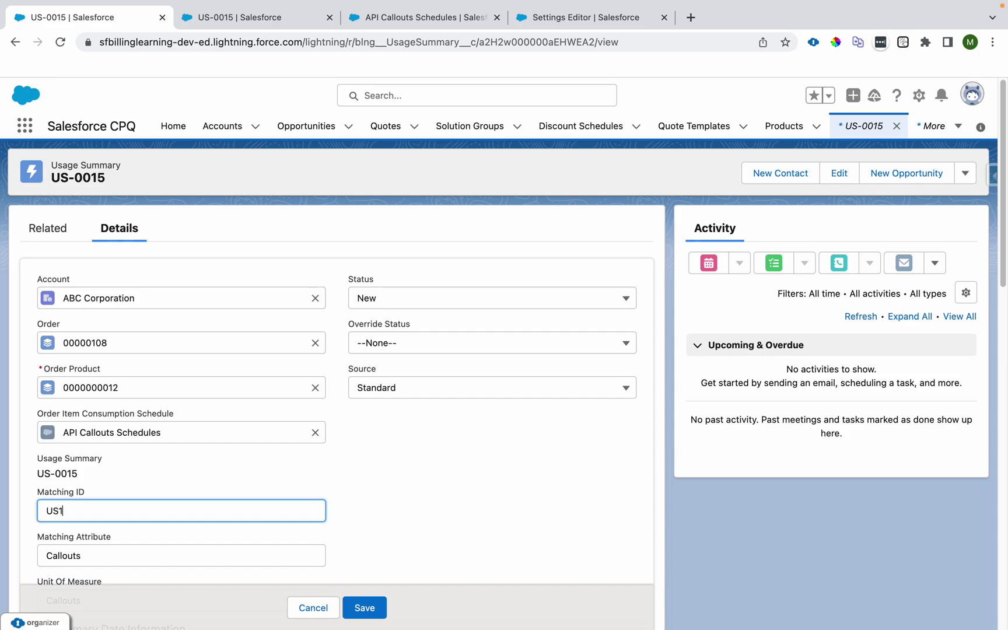
scroll(350, 472, down, 2)
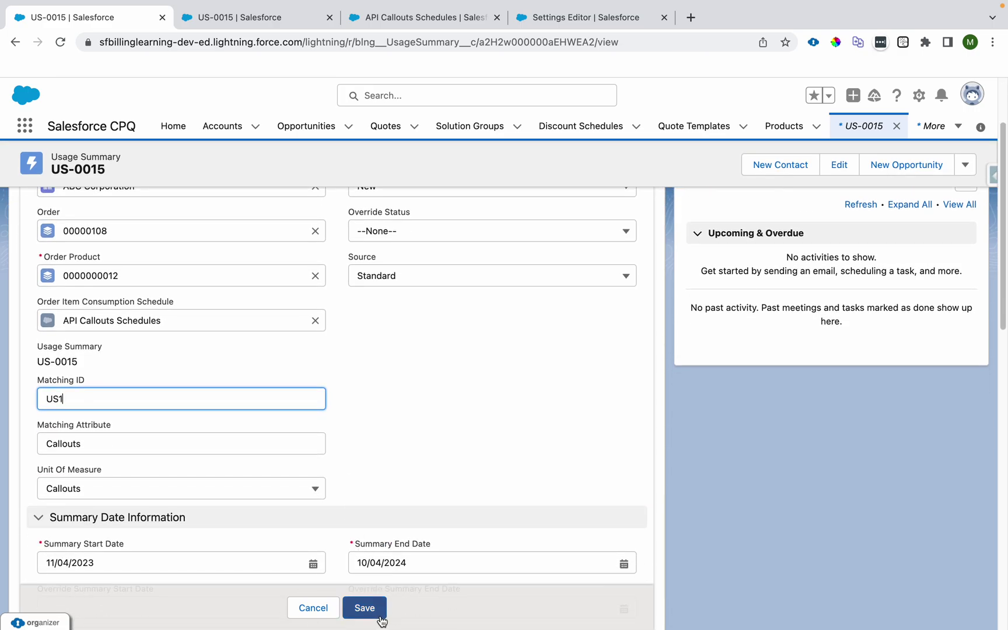
click(378, 612)
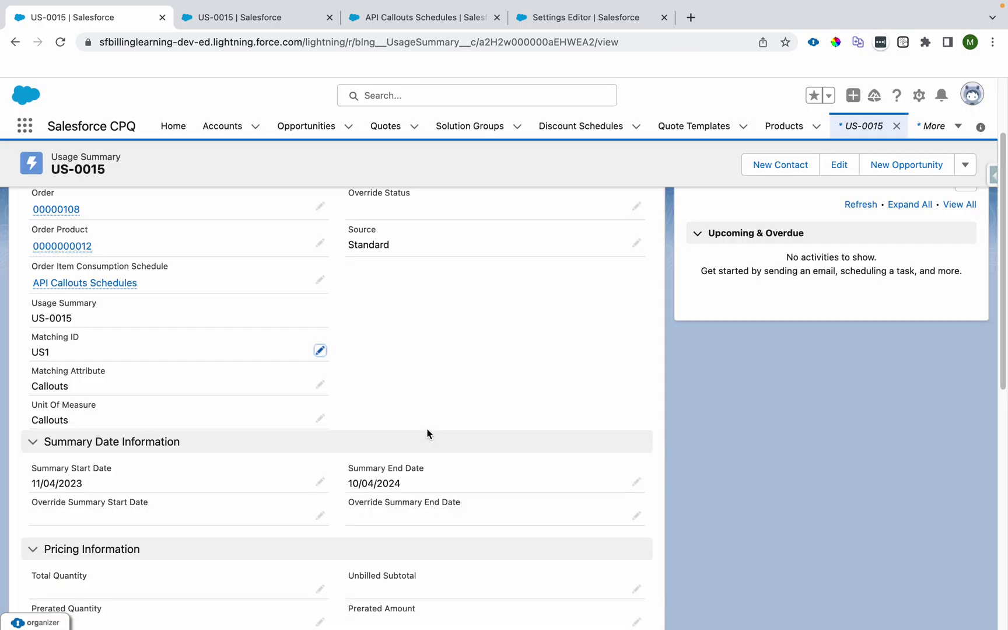
Check the usage summary's related usages and return to the related lists of its SMS Services order product
click(64, 236)
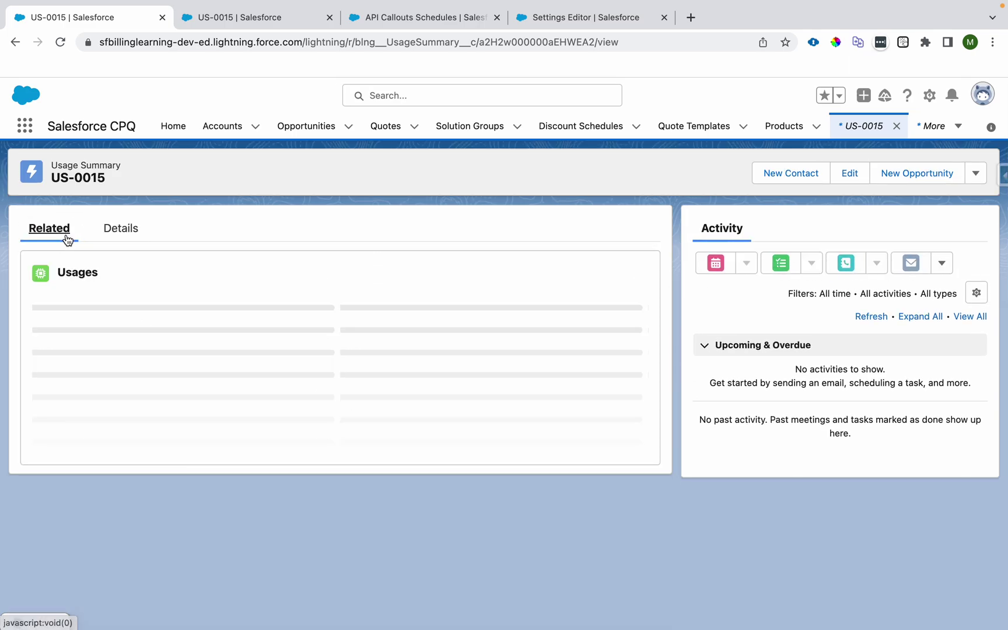
click(136, 224)
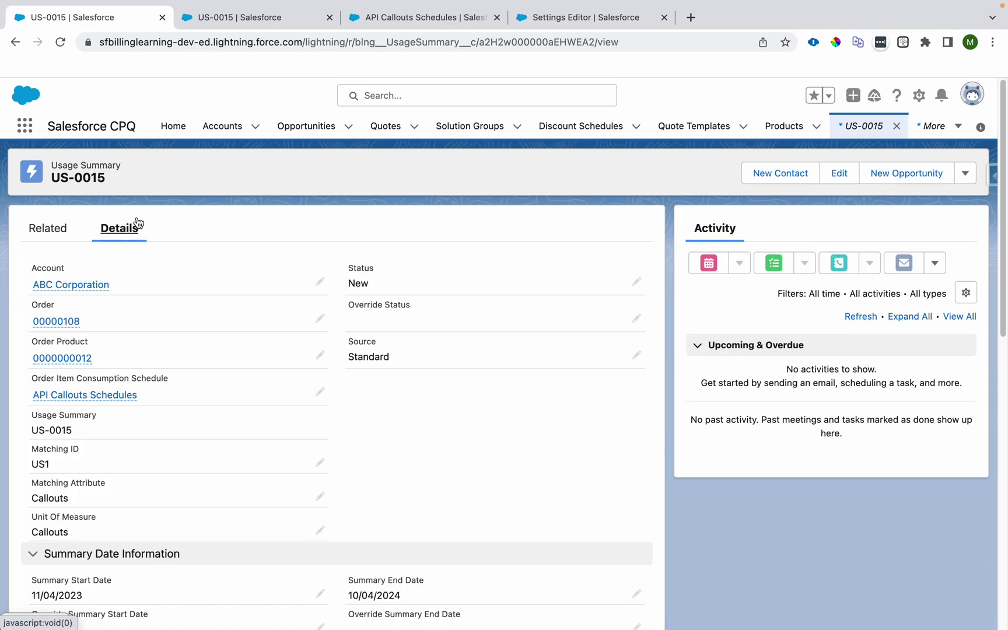
click(76, 358)
click(329, 17)
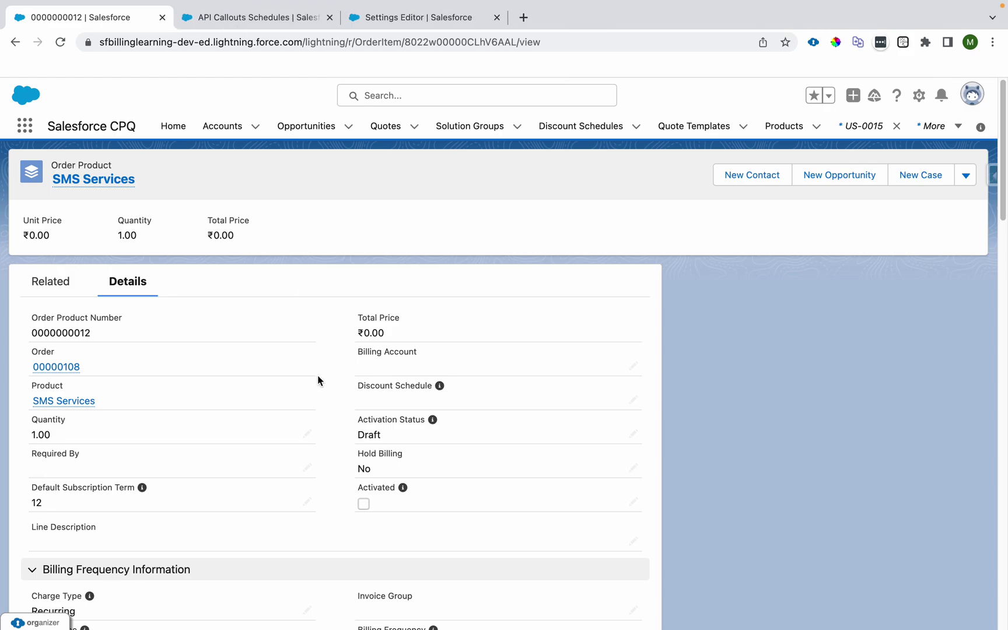
scroll(317, 378, down, 10)
scroll(316, 379, up, 10)
click(50, 283)
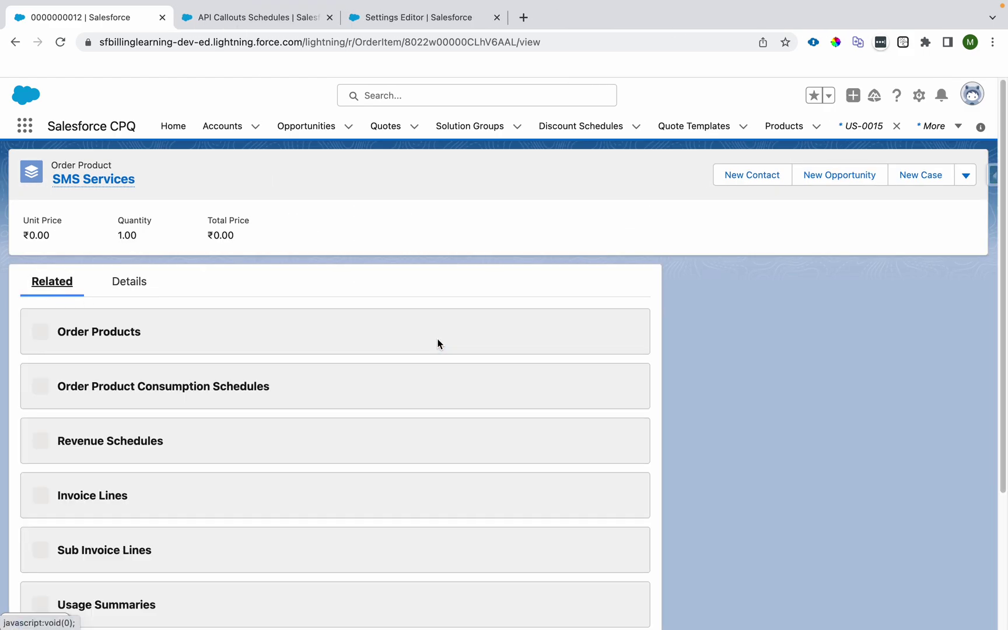
scroll(207, 386, down, 5)
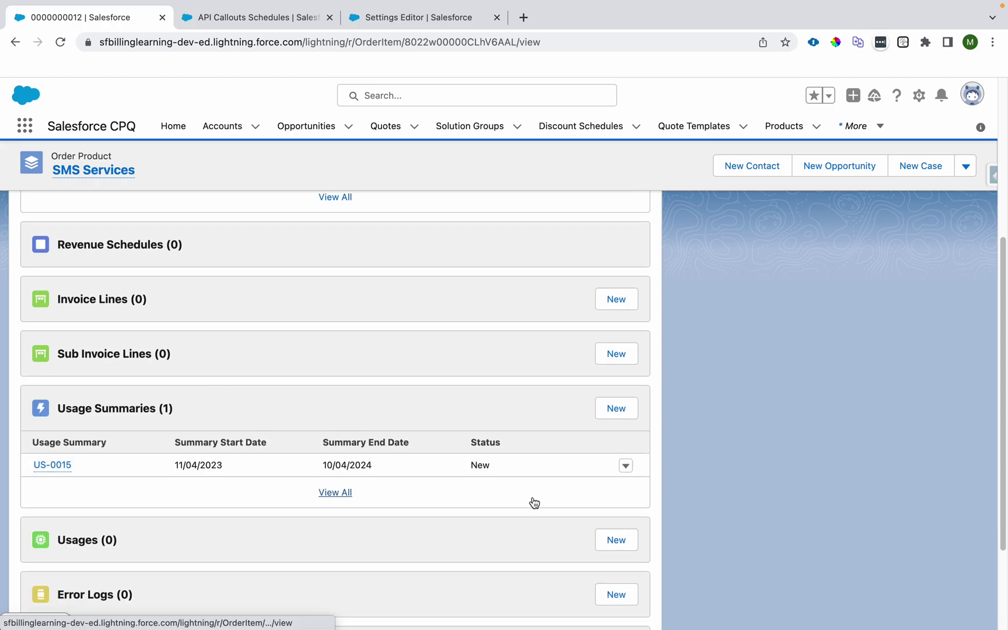
scroll(579, 540, down, 3)
Start a new usage record under the SMS Services order product with ABC Corporation as its account
click(630, 407)
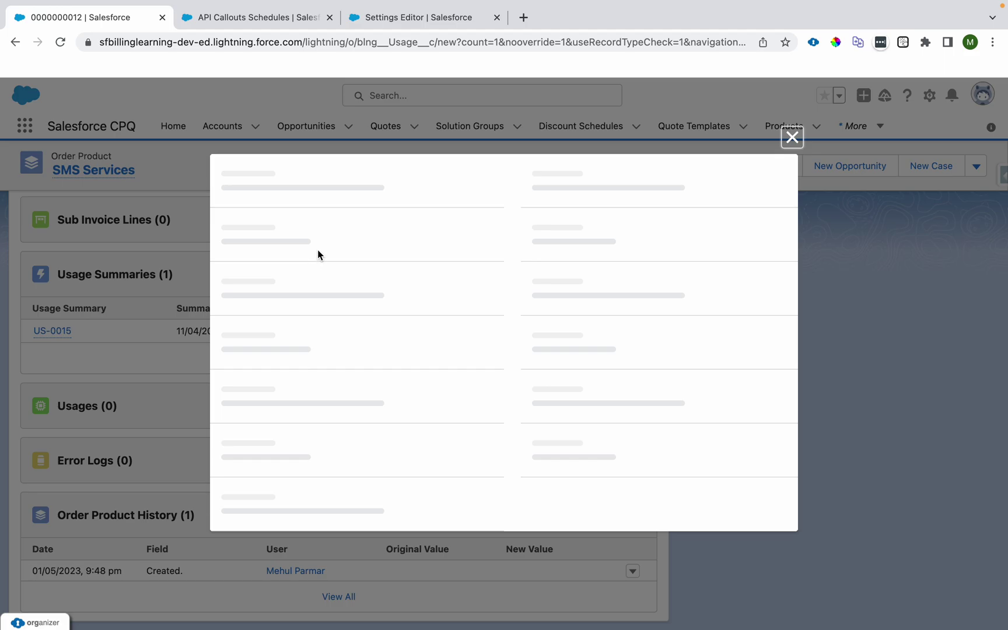
text(ABC Co)
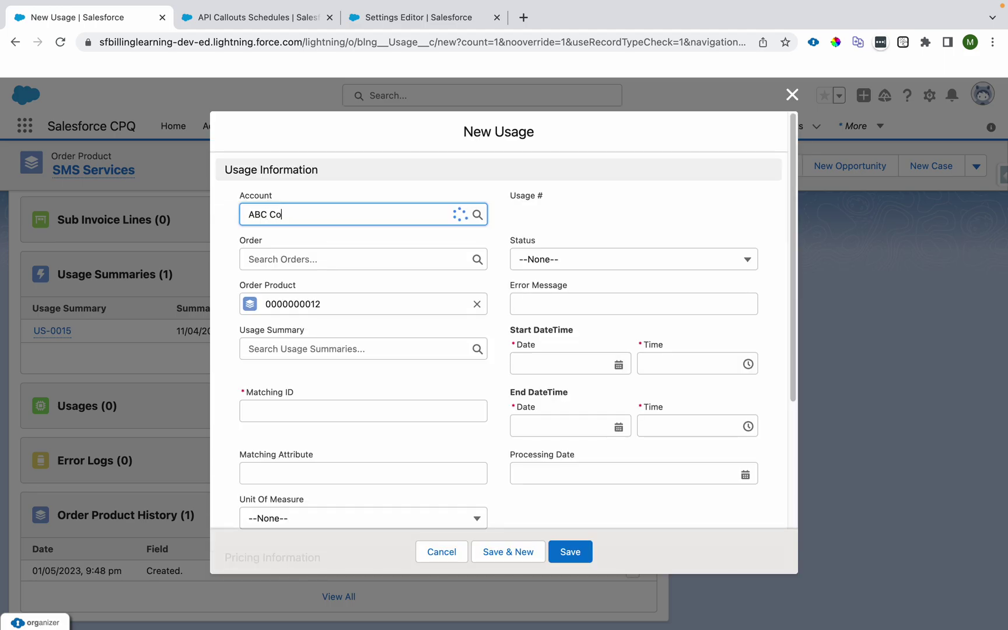
text(rporation)
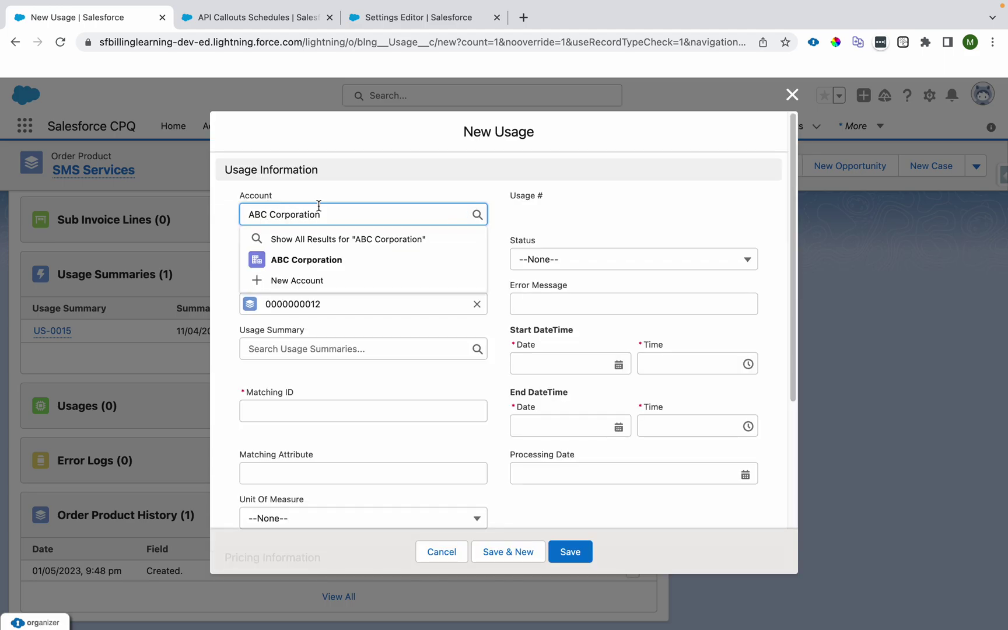
click(294, 259)
Set the new usage's Matching ID to US1, and its Matching Attribute and Unit Of Measure to Callouts
click(303, 414)
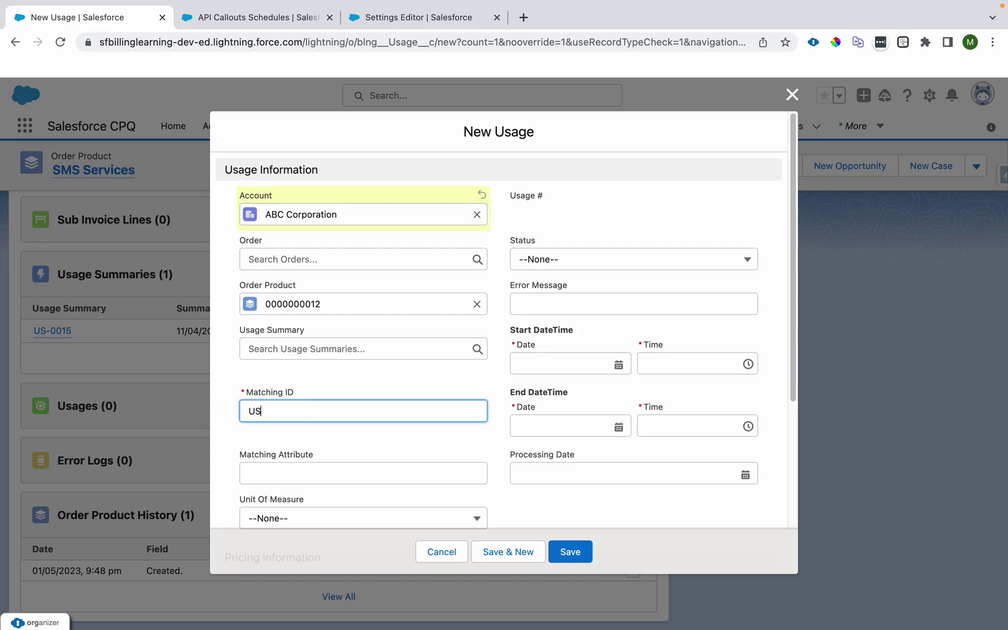
click(293, 480)
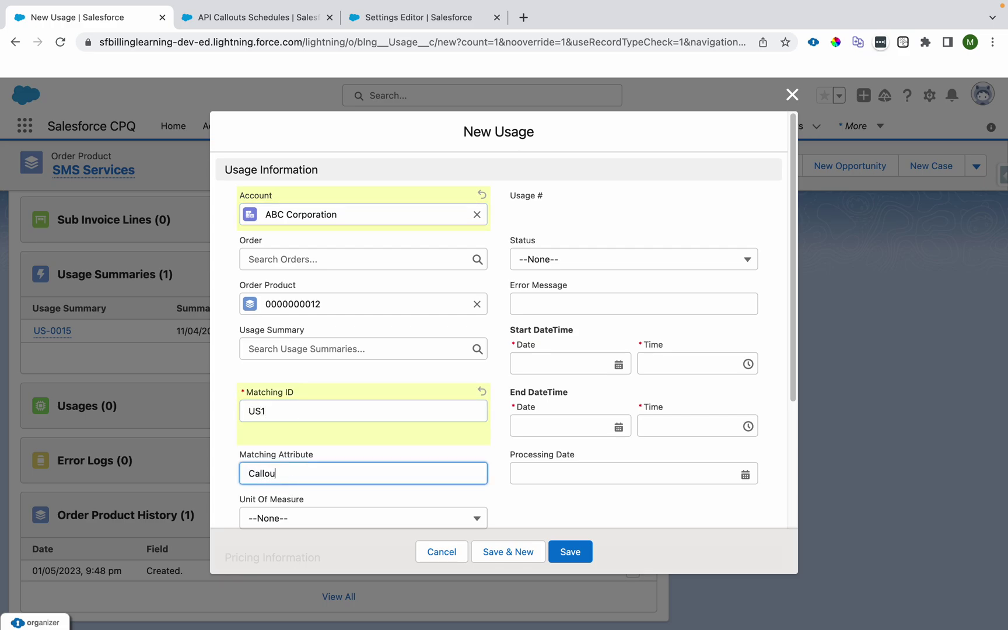
text(Callouts)
key(Tab)
click(272, 518)
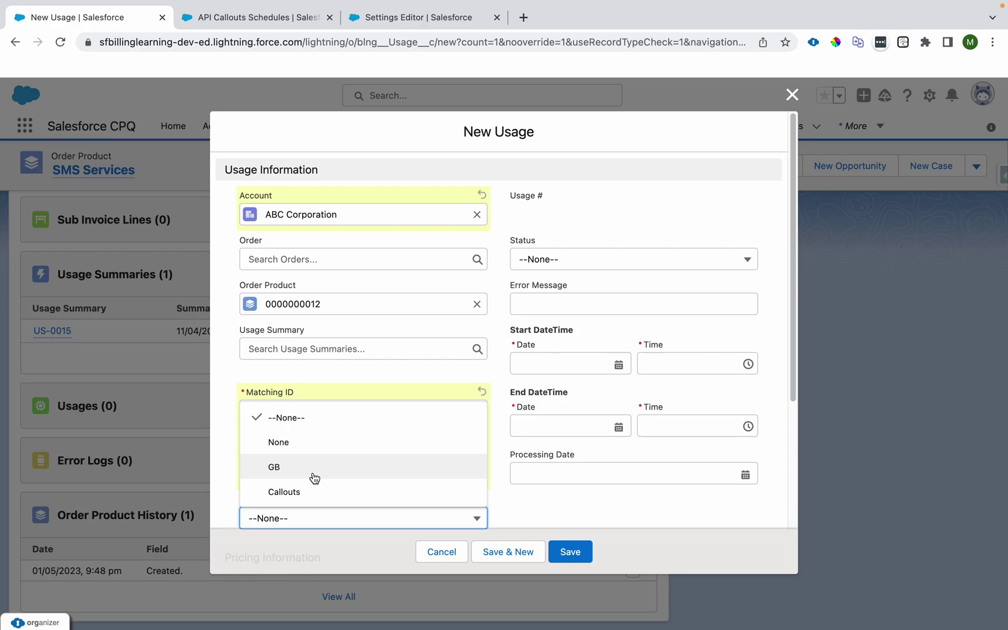
click(322, 486)
Set the usage's start date, end date and processing date to 01/05/2023
click(598, 364)
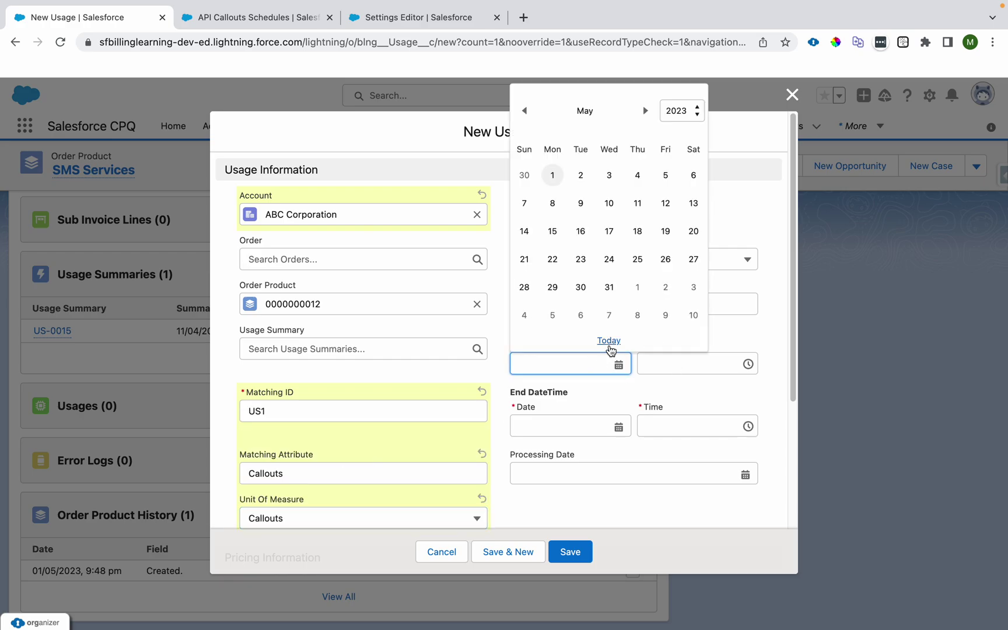
click(609, 344)
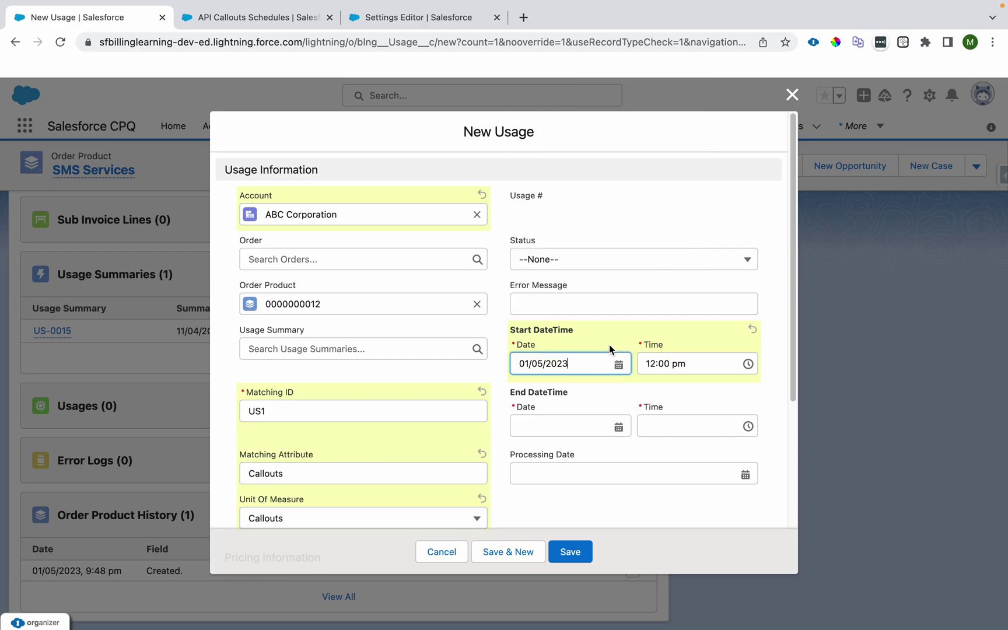
click(612, 427)
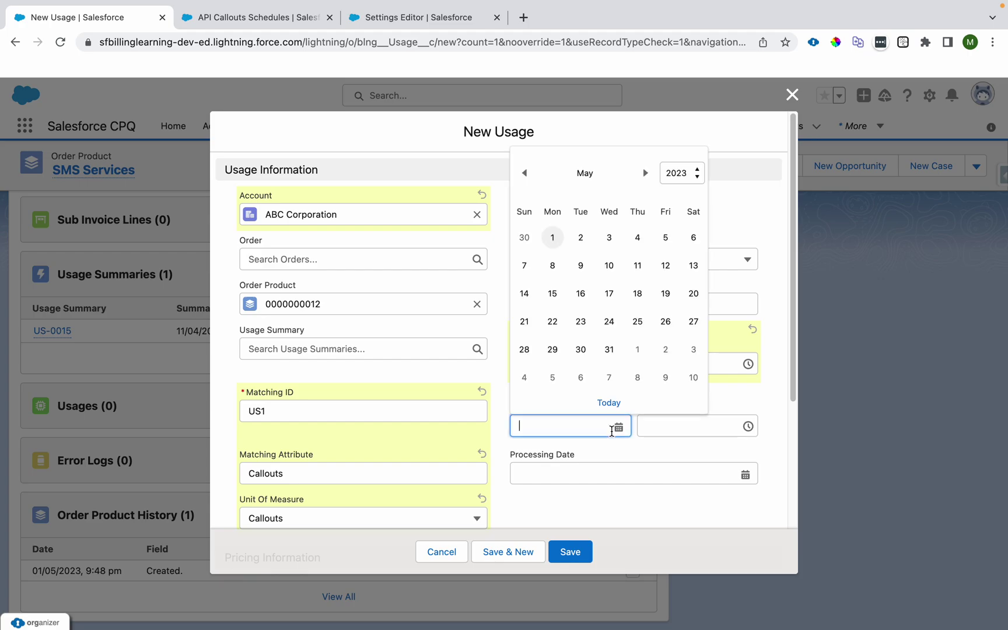
click(612, 398)
click(604, 475)
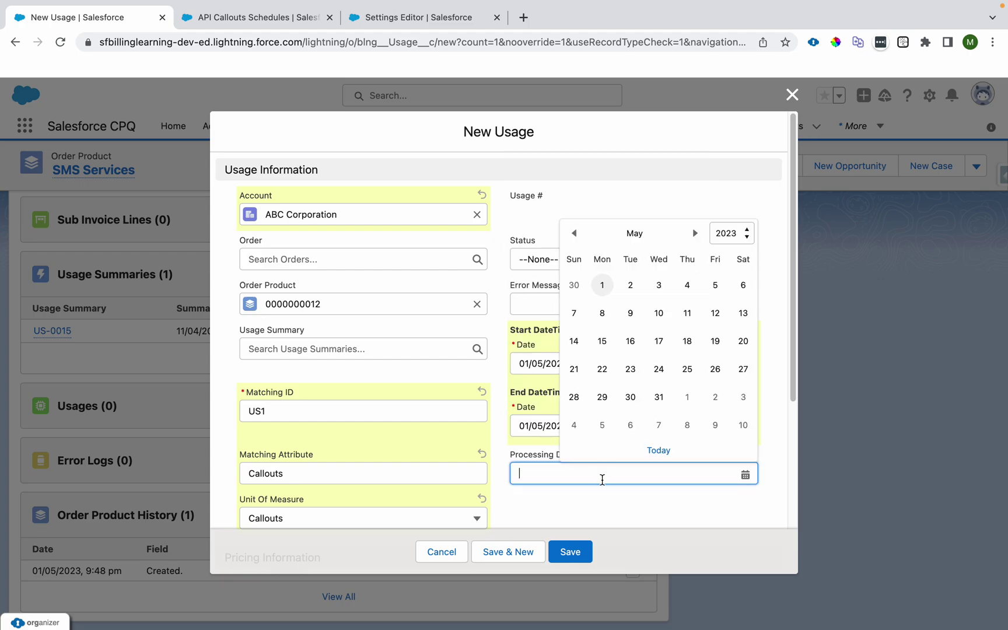
click(650, 450)
Set the usage's status to New and its quantity to 149
click(548, 260)
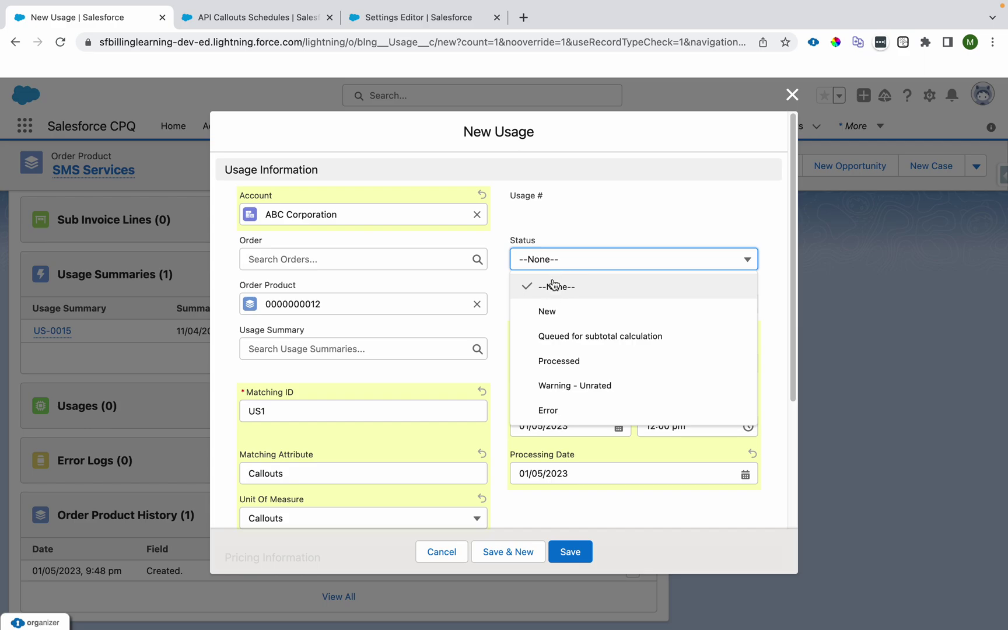
click(548, 311)
scroll(548, 312, down, 5)
click(276, 336)
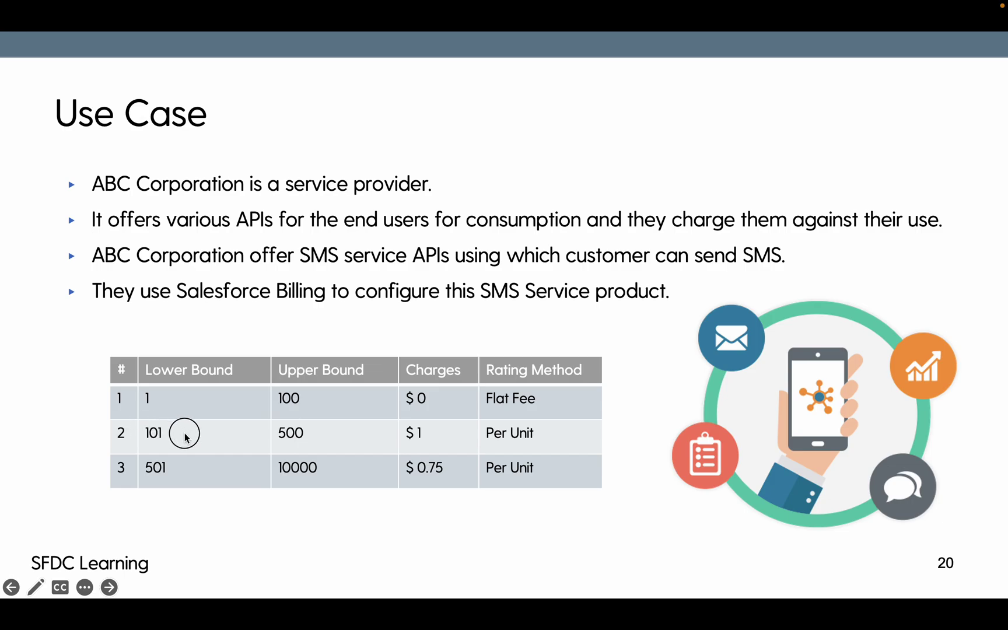
key(Left)
key(Right)
key(Left)
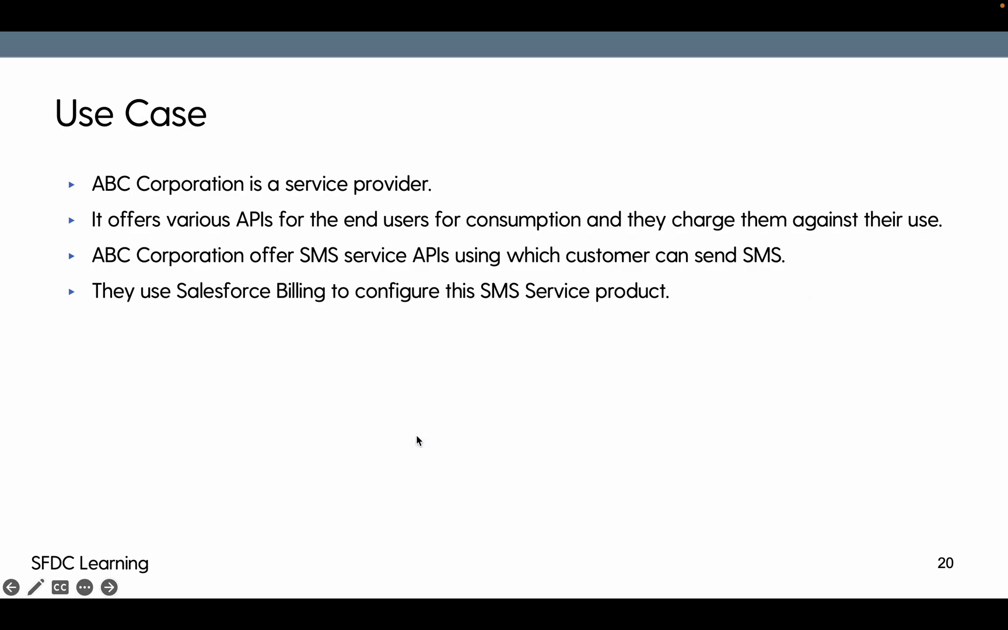
key(Right)
key(Right)
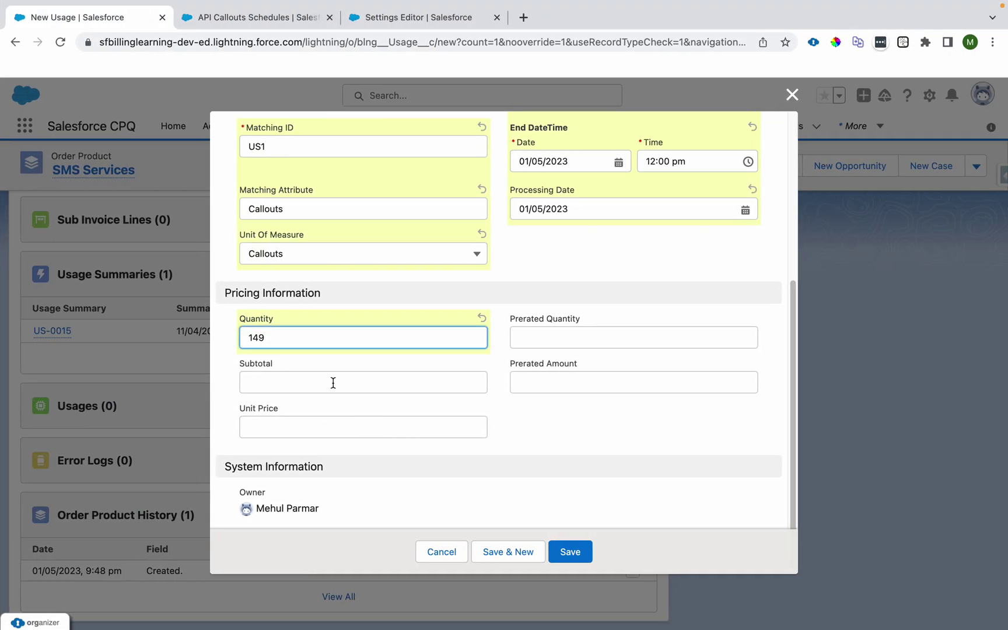
Set the usage's quantity to 150 and save the record
double_click(254, 337)
text(150)
click(566, 551)
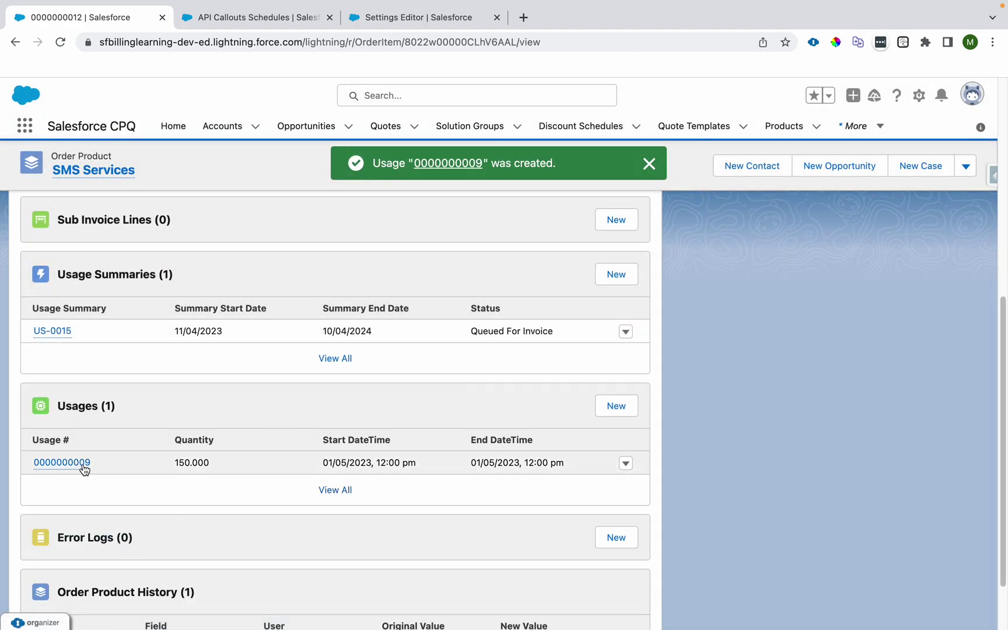
Check the saved usage's quantity and subtotal, and return to the related lists of its SMS Services order product
click(82, 465)
scroll(509, 449, down, 2)
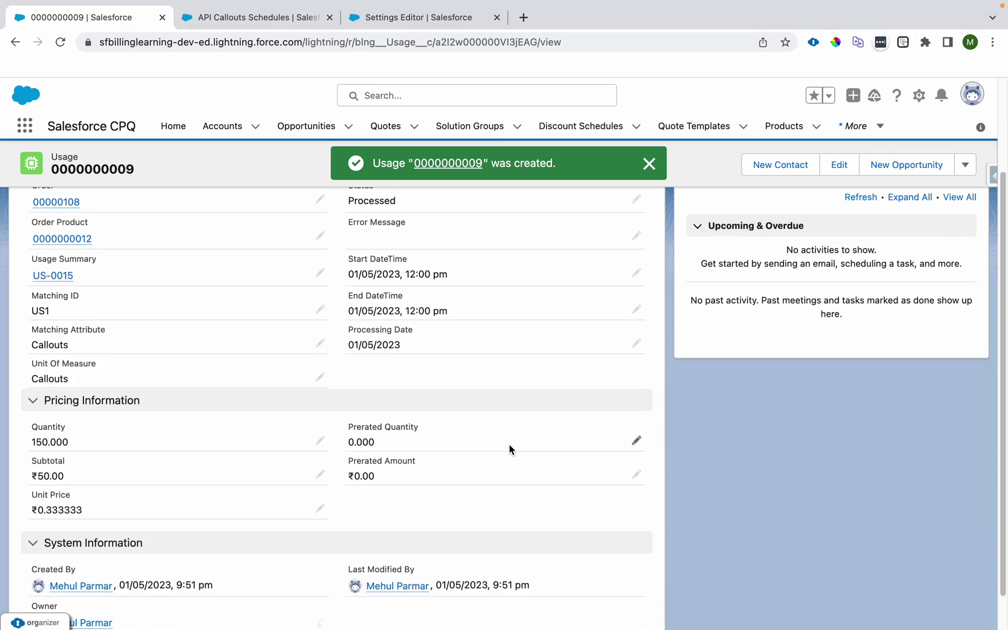
drag(35, 472, 64, 473)
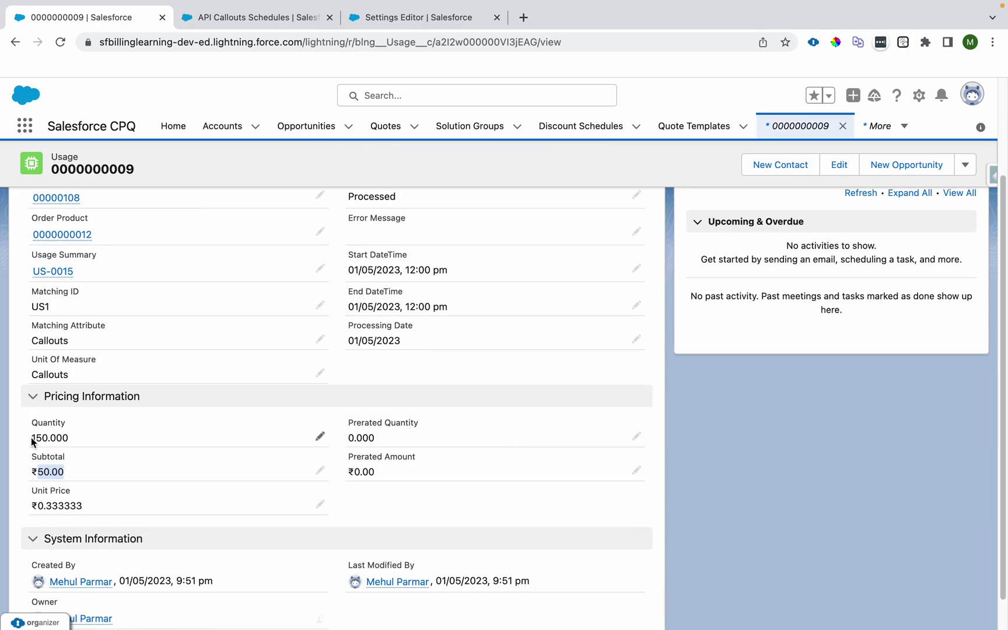
drag(31, 438, 81, 443)
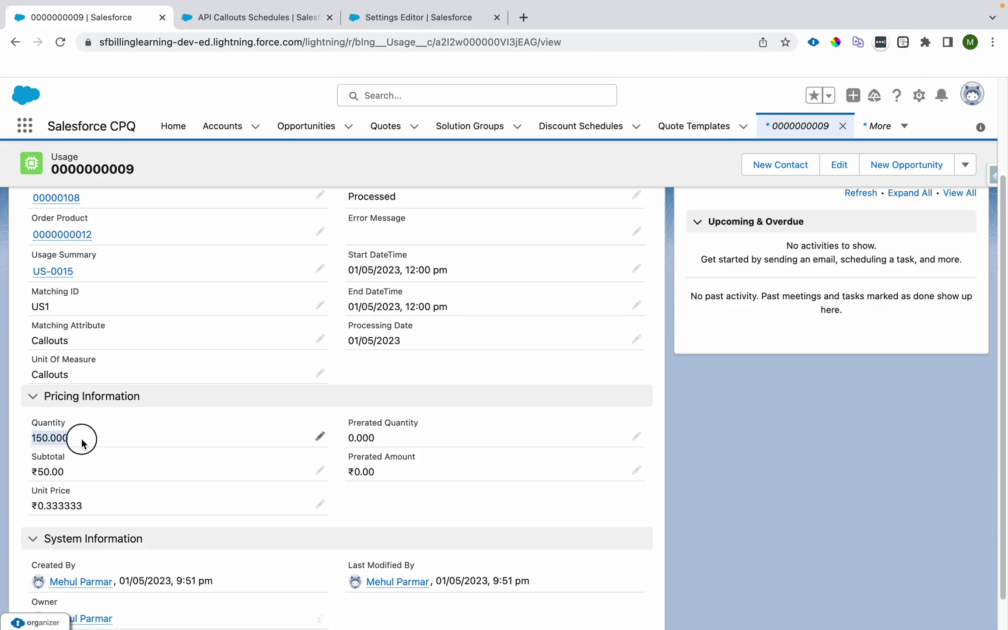
scroll(81, 444, up, 3)
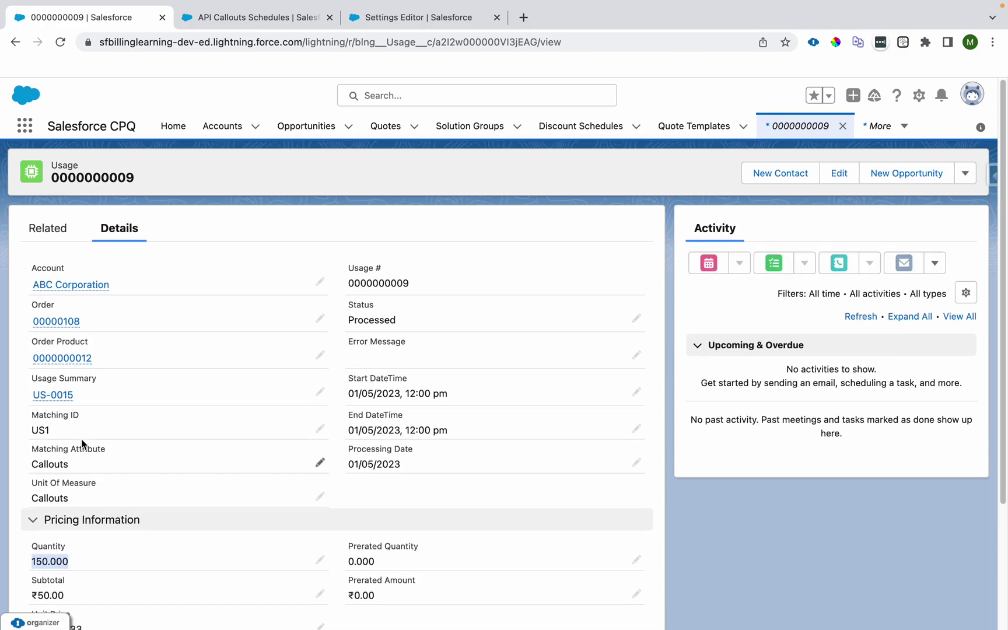
click(56, 358)
click(50, 282)
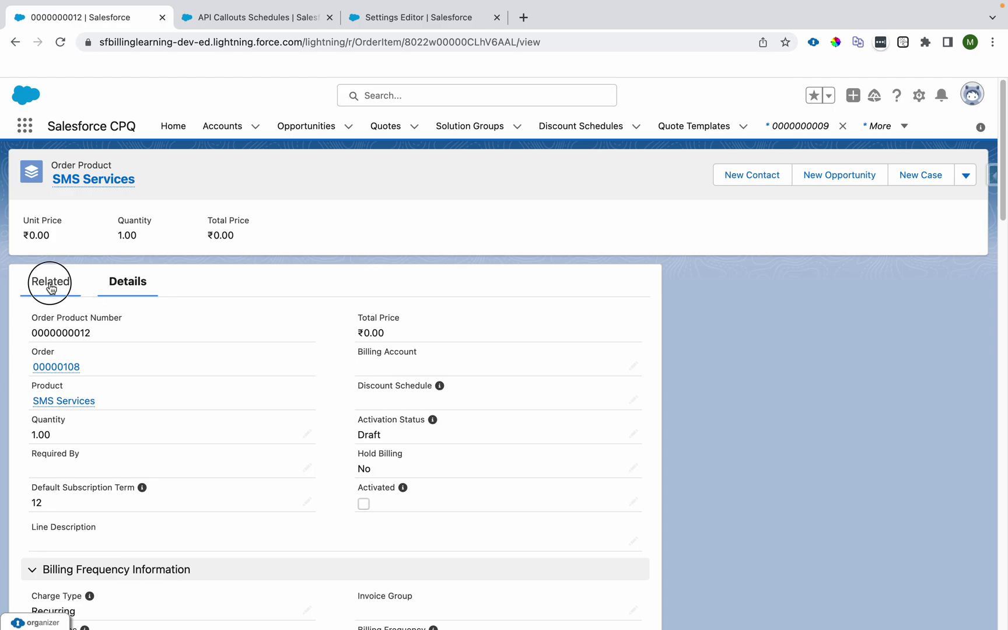
scroll(418, 452, down, 3)
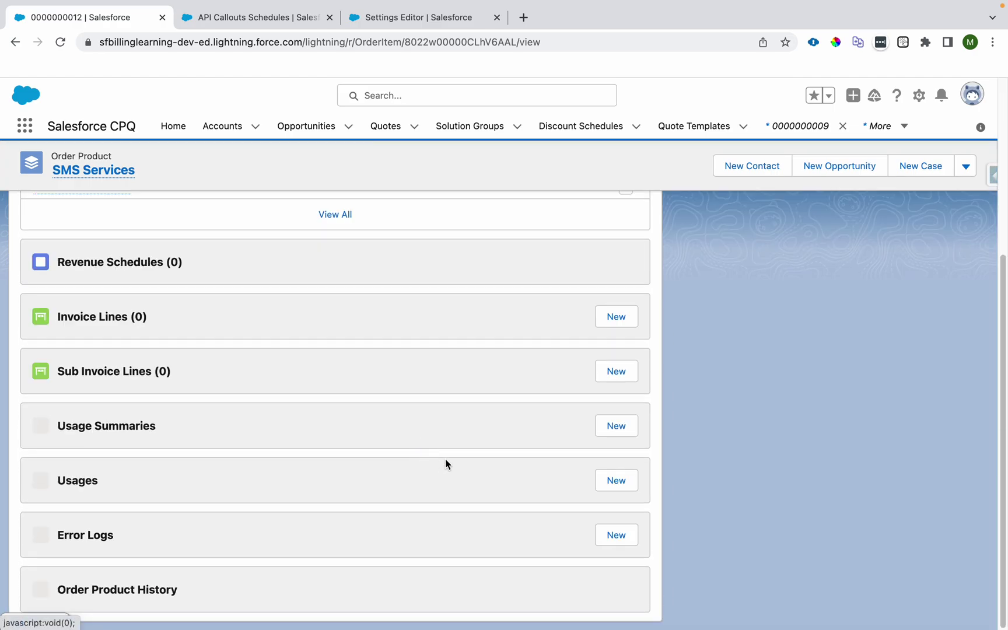
scroll(625, 533, down, 3)
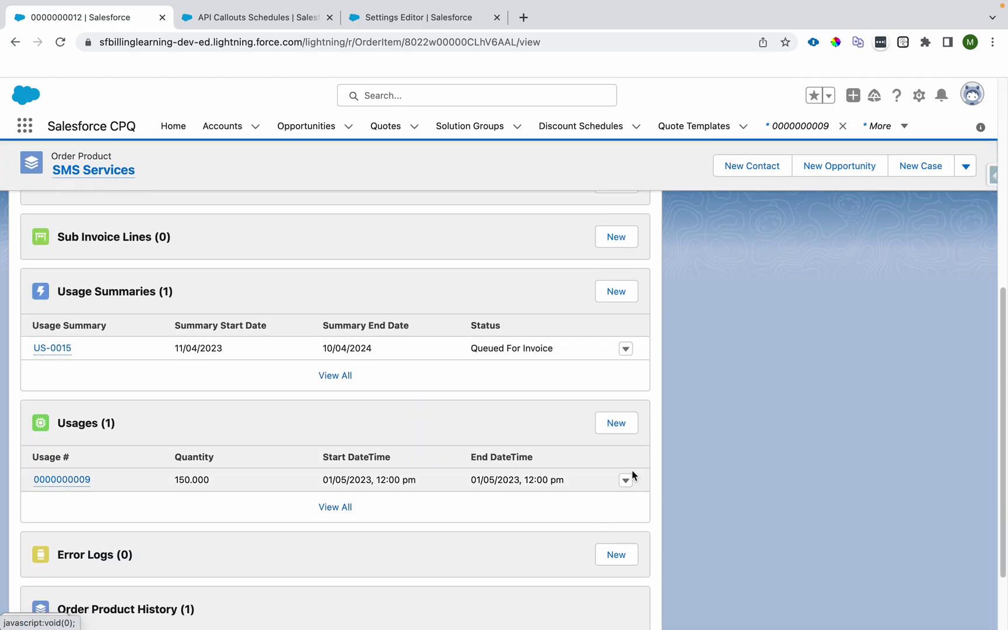
Start a second usage record for the order product with ABC Corporation as its account
click(621, 422)
text(AB)
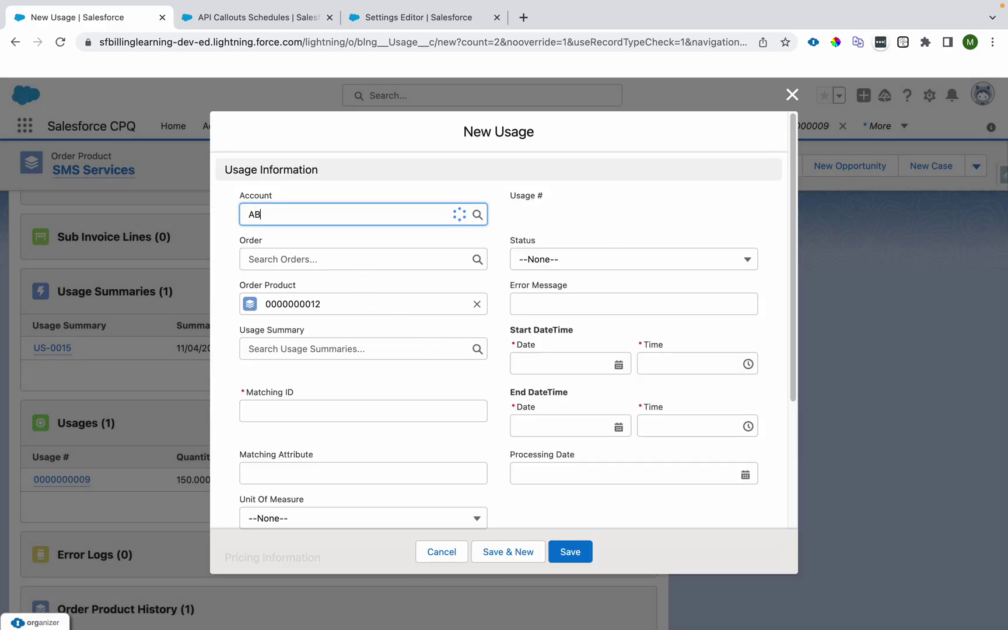
text(C Corporation)
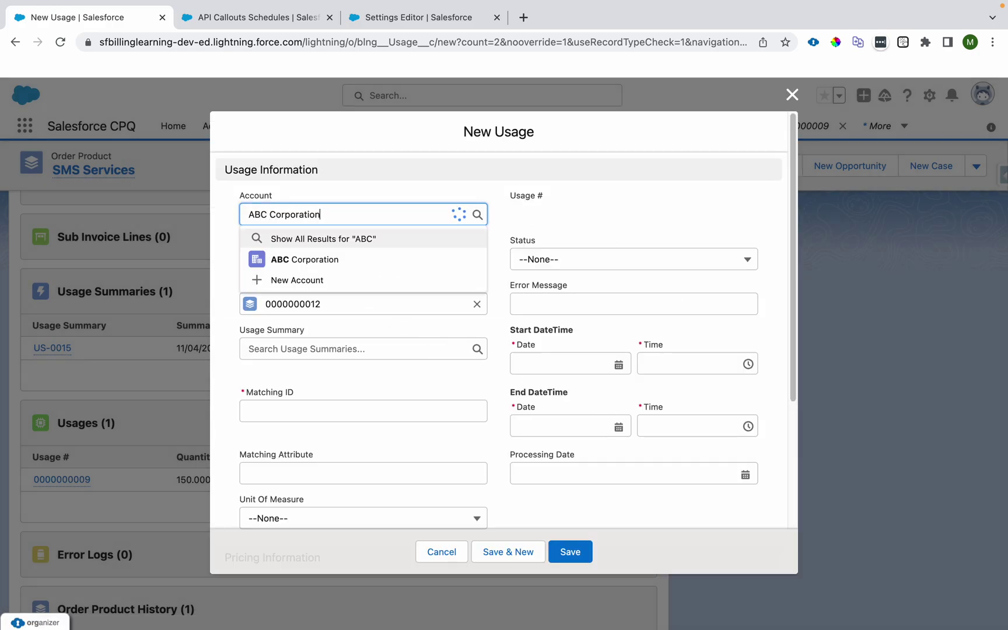
click(345, 259)
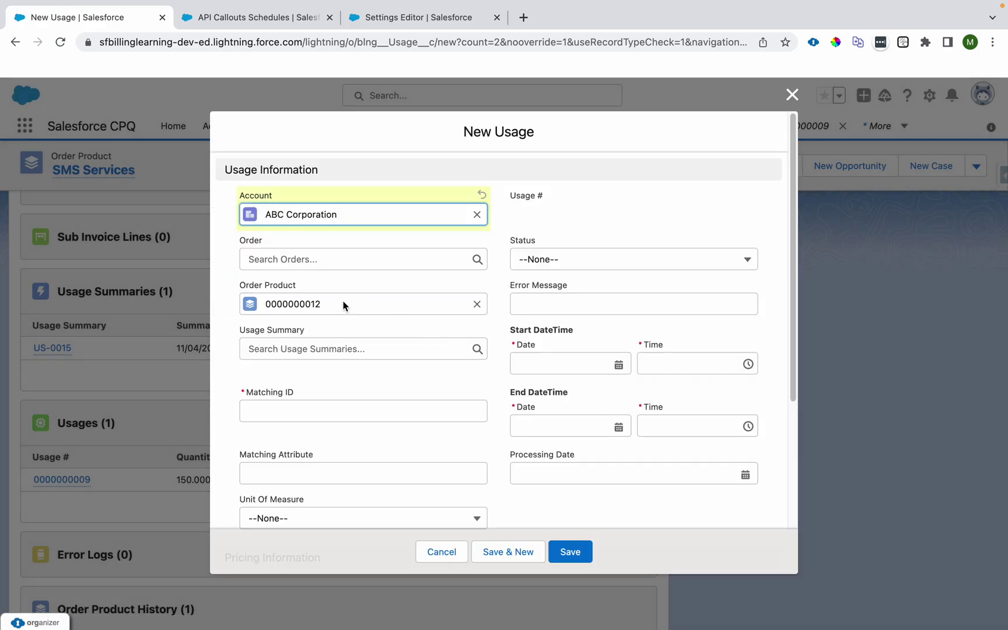
Give the second usage Matching ID US1, and set its Matching Attribute and Unit Of Measure to Callouts
click(308, 408)
text(US1)
scroll(309, 408, down, 2)
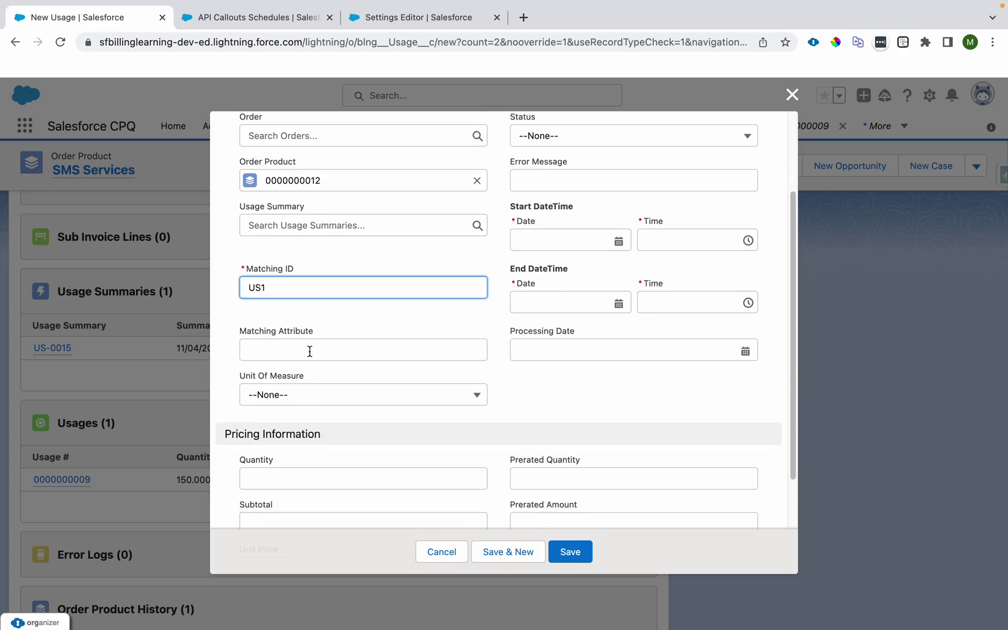
click(308, 348)
text(Callouts)
key(Tab)
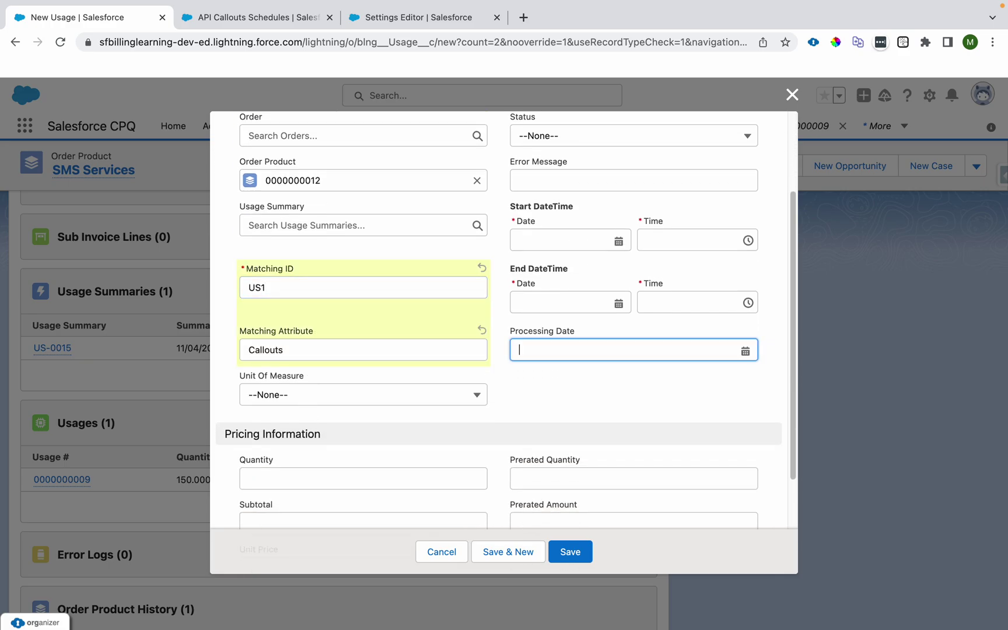
click(344, 401)
click(328, 493)
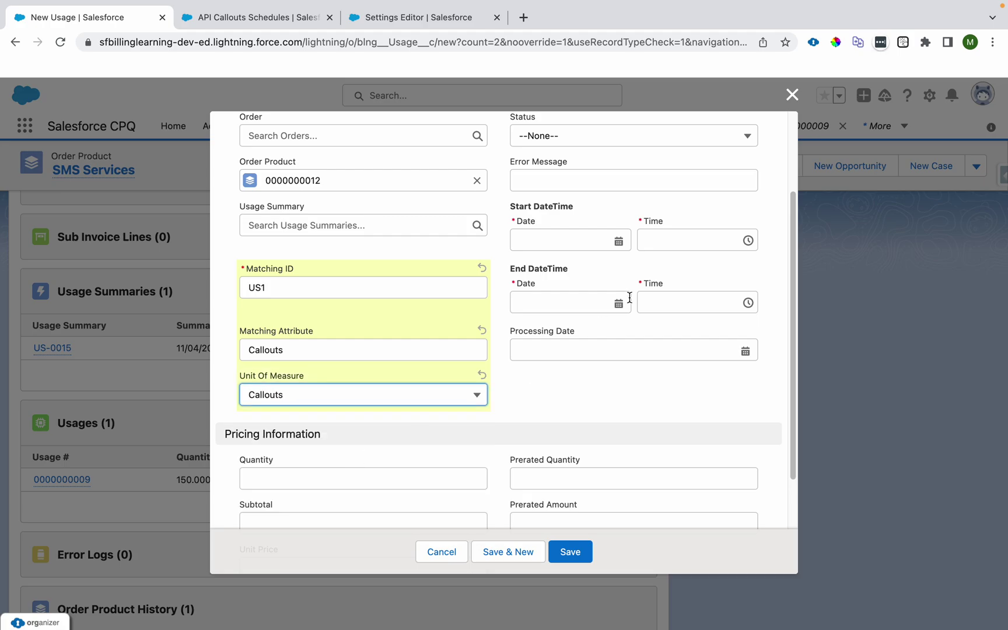
Set the second usage's start and end dates to 03/05/2023, its processing date to 01/05/2023 and its status to New
click(603, 243)
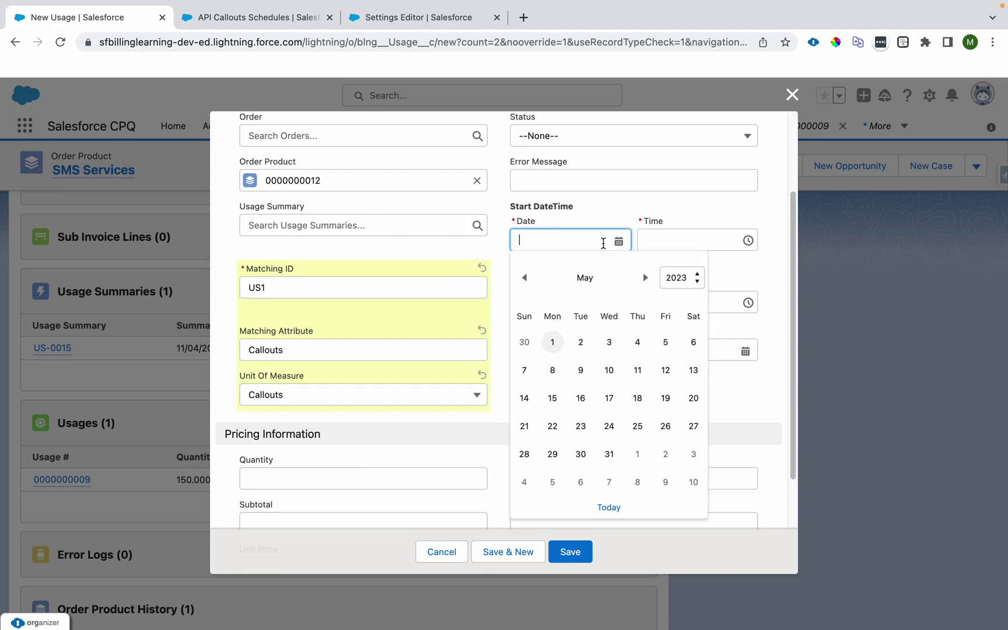
click(610, 346)
click(578, 298)
click(610, 407)
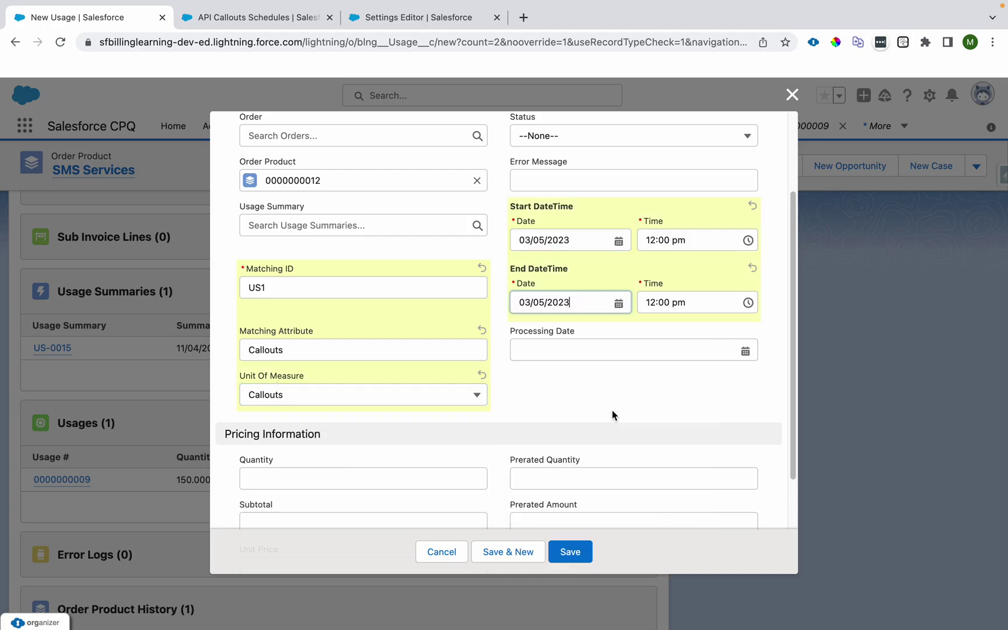
click(585, 357)
click(657, 591)
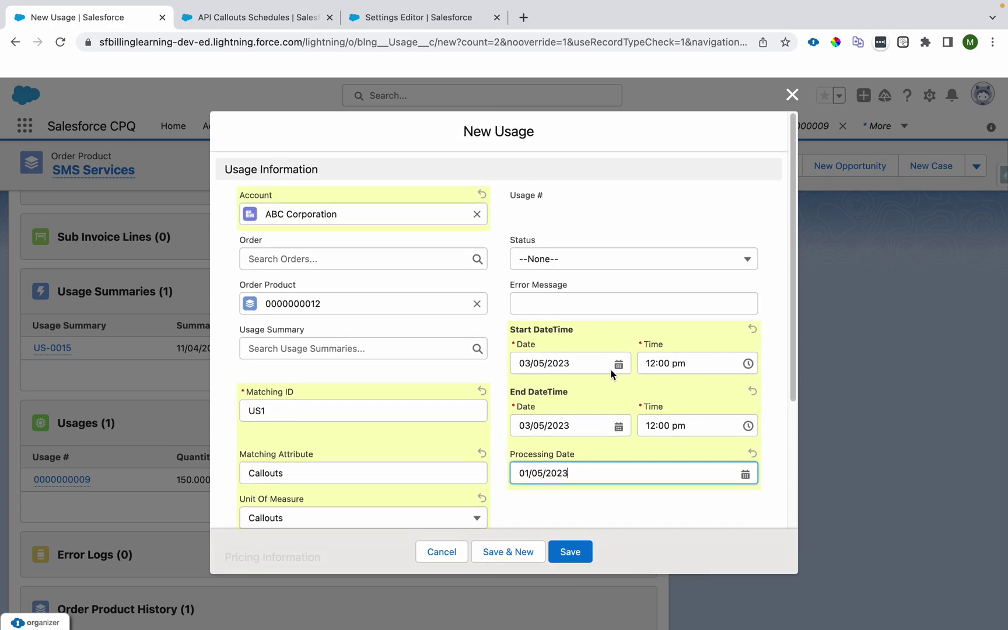
click(537, 259)
click(542, 309)
Set the second usage's quantity to 650 and save the record
scroll(315, 422, down, 5)
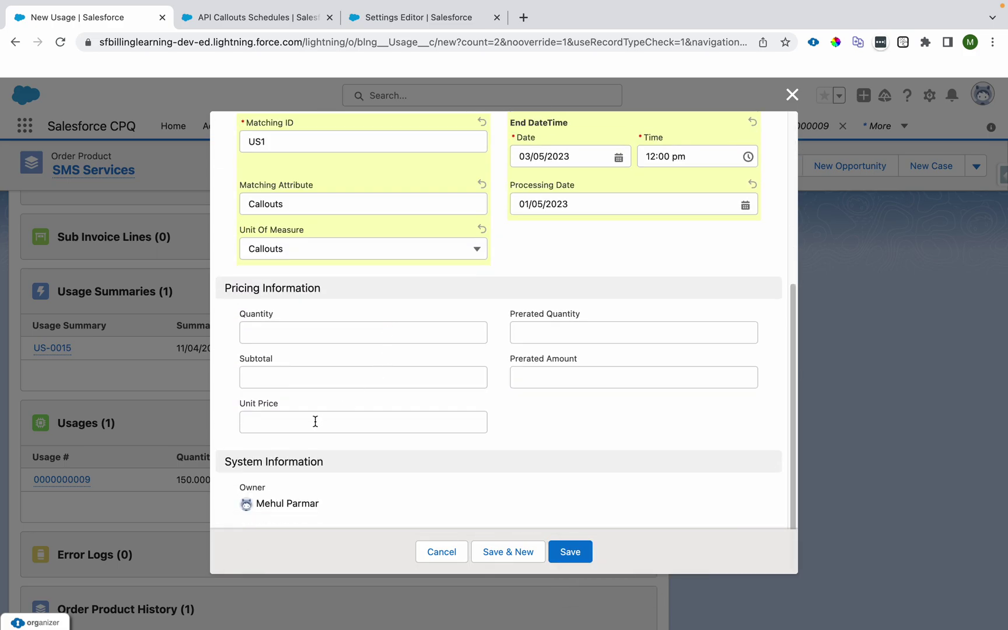
click(281, 333)
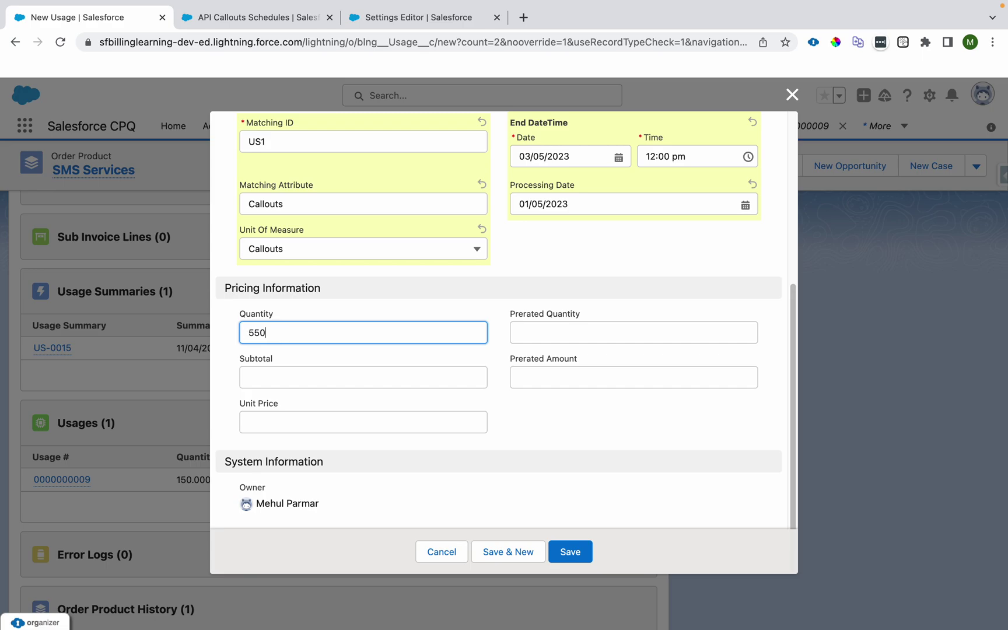
text(550)
click(257, 332)
key(BackSpace)
key(BackSpace)
text(65)
click(650, 402)
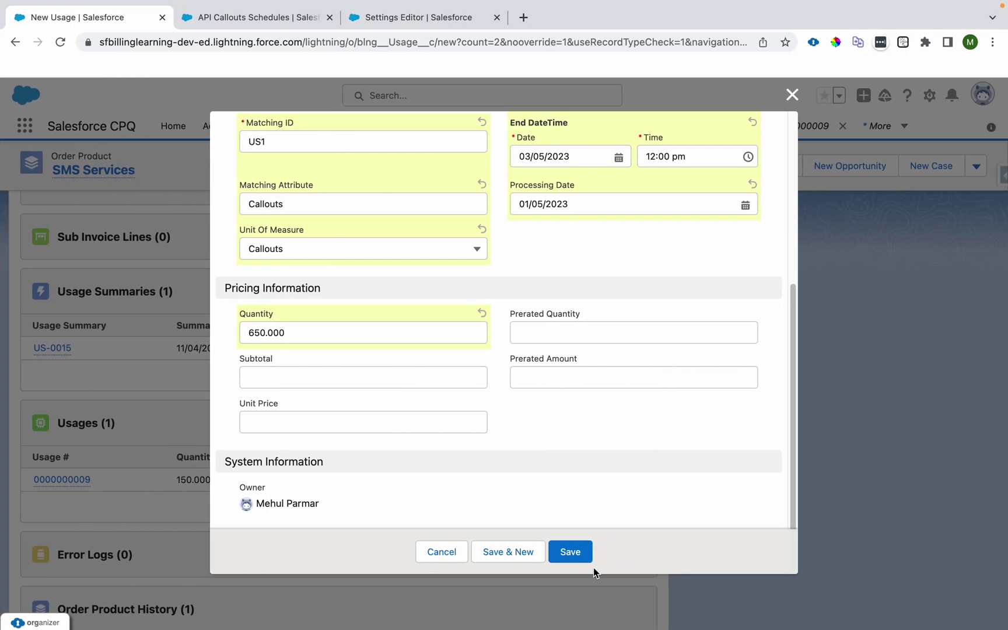
click(572, 553)
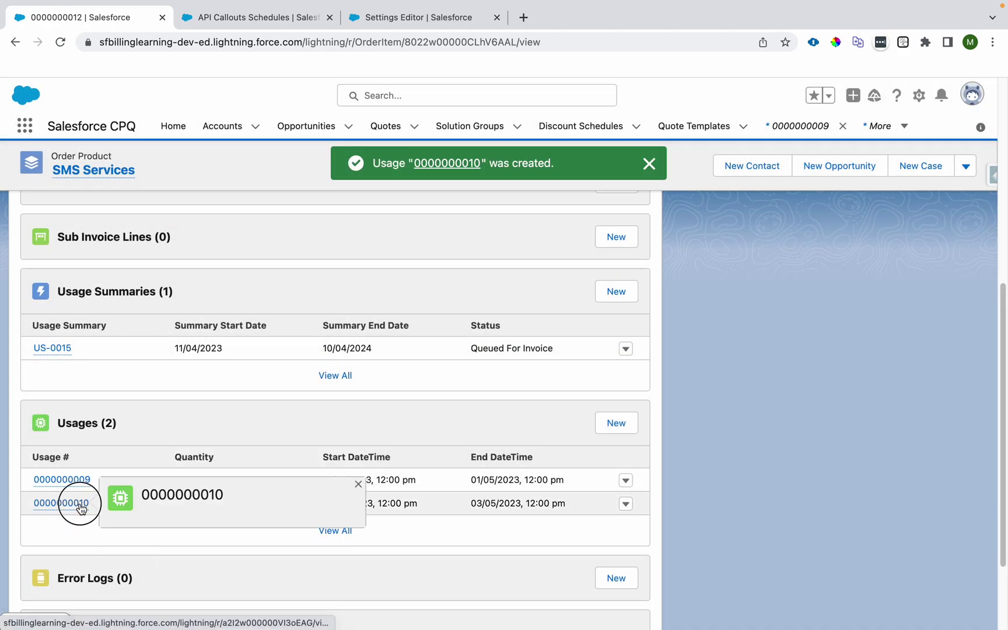
Open the newly created second usage record and check its subtotal in the pricing information
click(80, 505)
scroll(82, 504, down, 2)
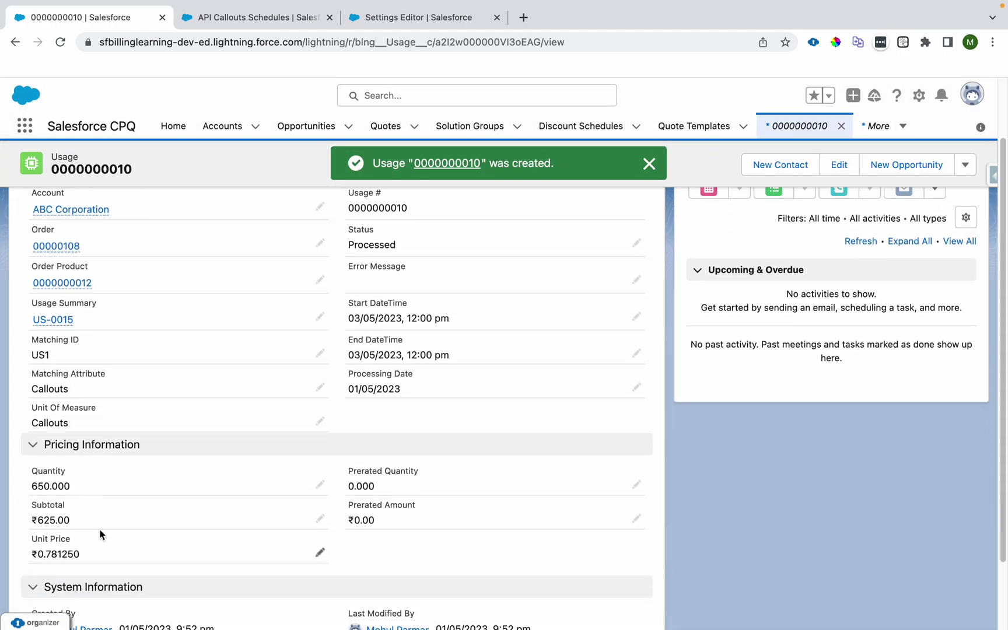
drag(38, 519, 70, 520)
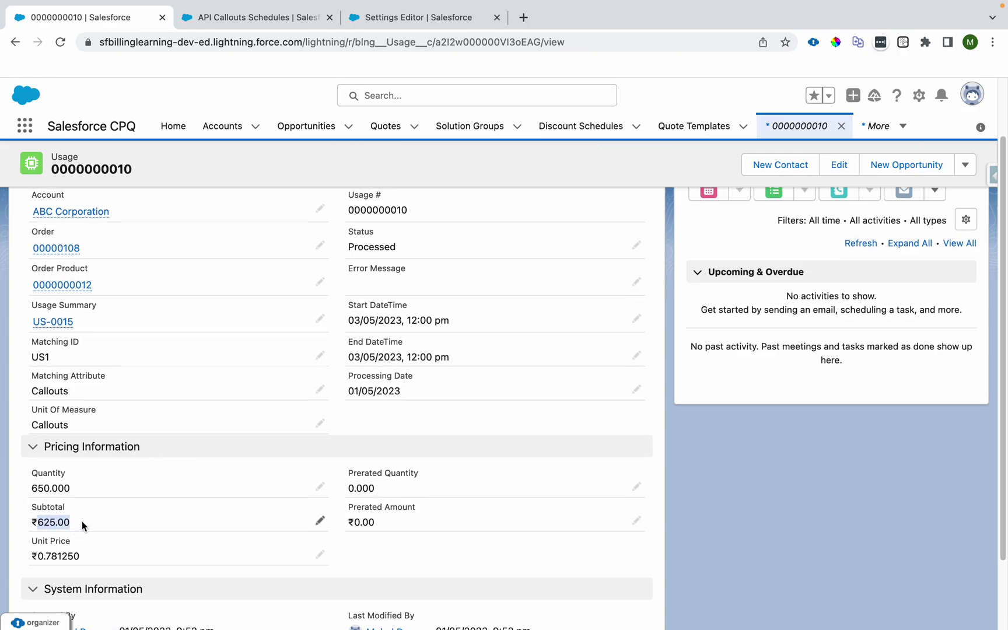
Open the usage summary linked to this usage record and check its total quantity
scroll(81, 521, up, 2)
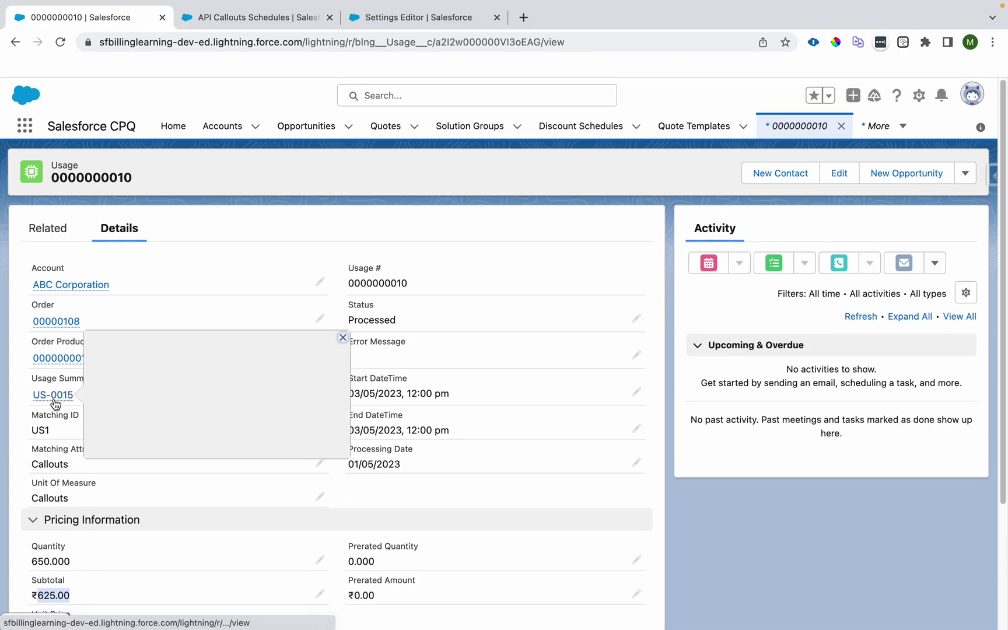
click(53, 398)
scroll(310, 490, down, 10)
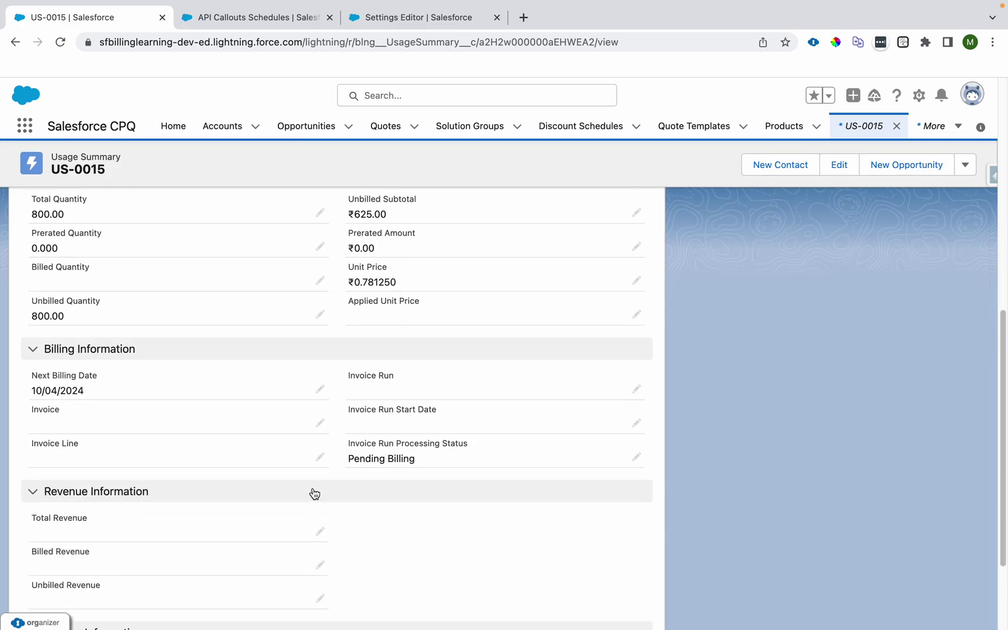
drag(33, 214, 74, 217)
key(super+space)
text(excl)
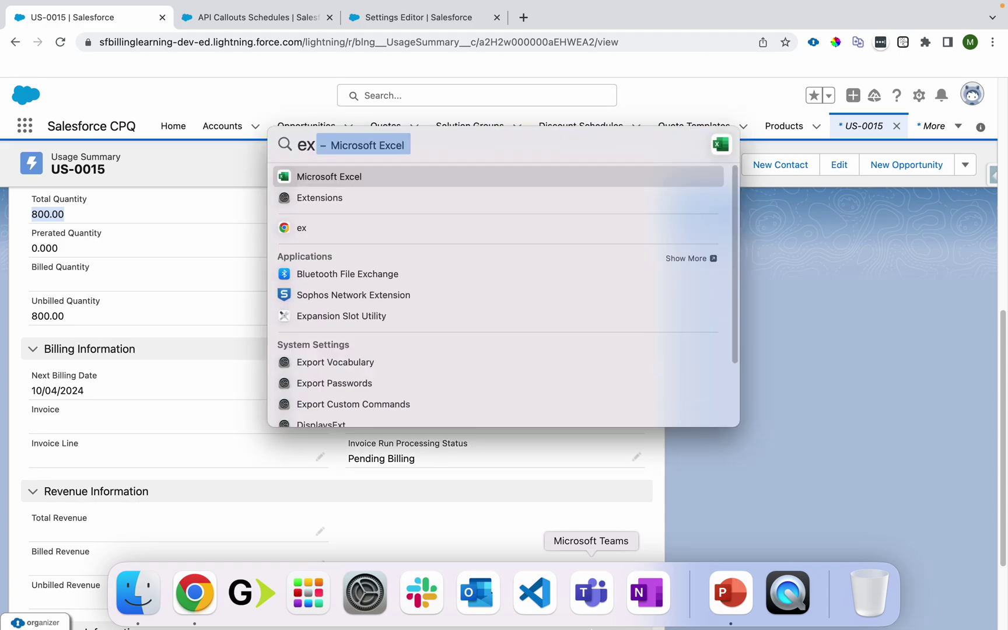
key(BackSpace)
key(BackSpace)
key(BackSpace)
key(BackSpace)
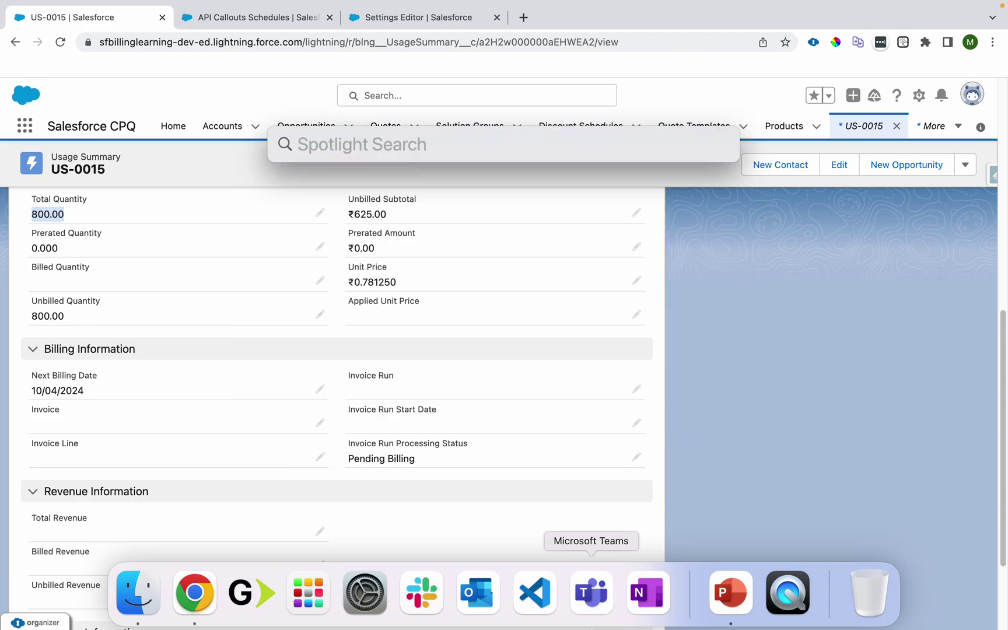
key(Escape)
key(super+space)
text(co)
key(Escape)
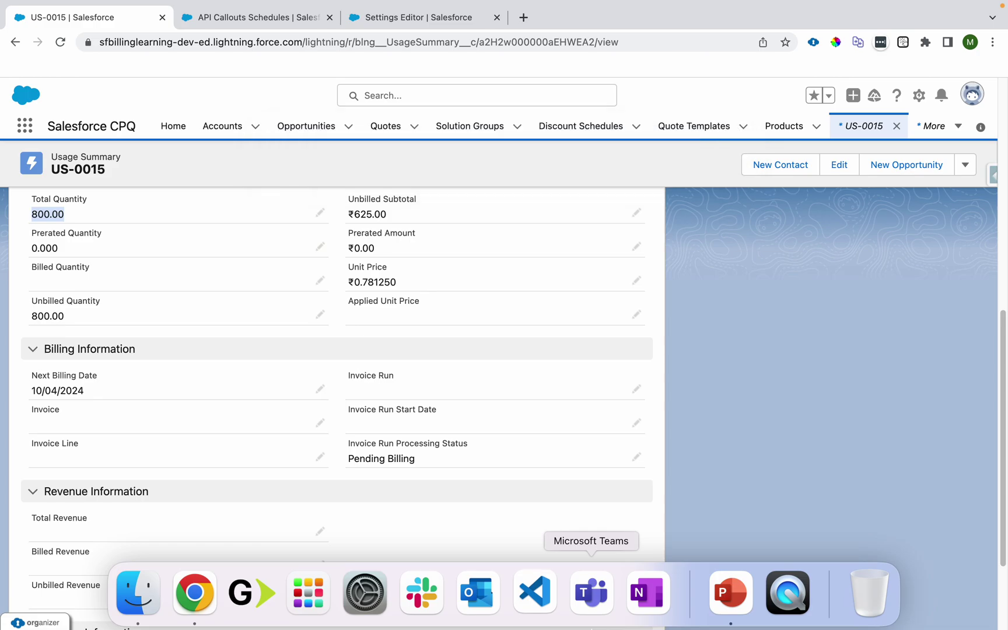
Switch to Visual Studio Code and note 650 and the sum 150 + 650 = 800 in the empty untitled file
key(ctrl+Left)
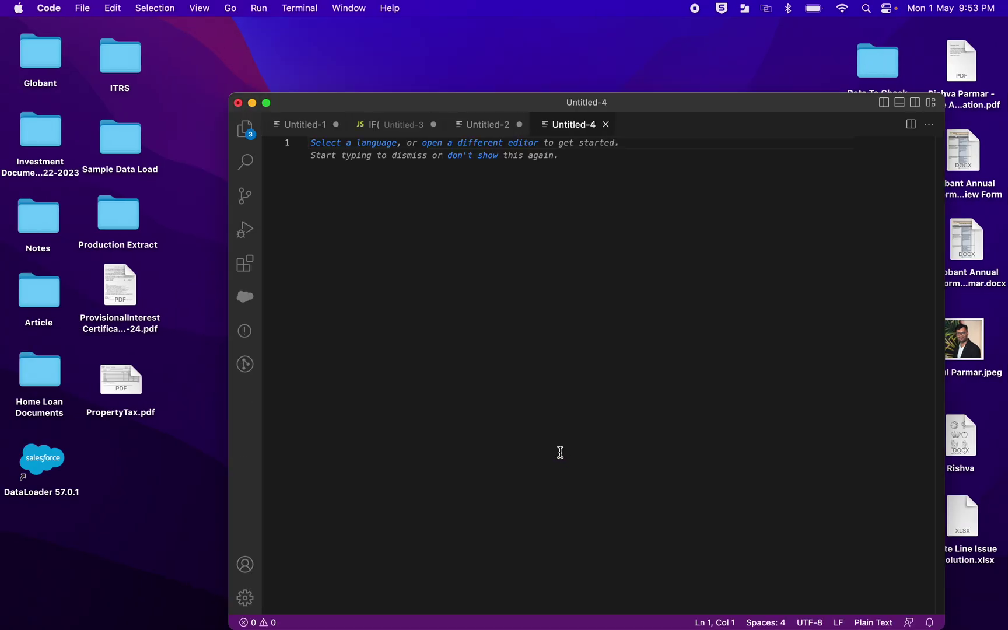
text(8)
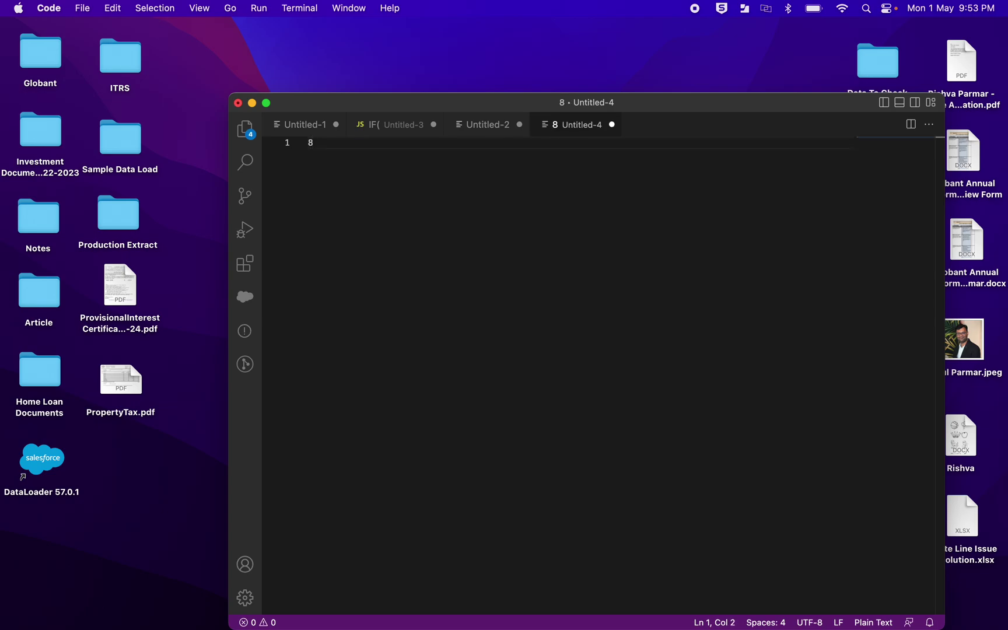
key(BackSpace)
text(65)
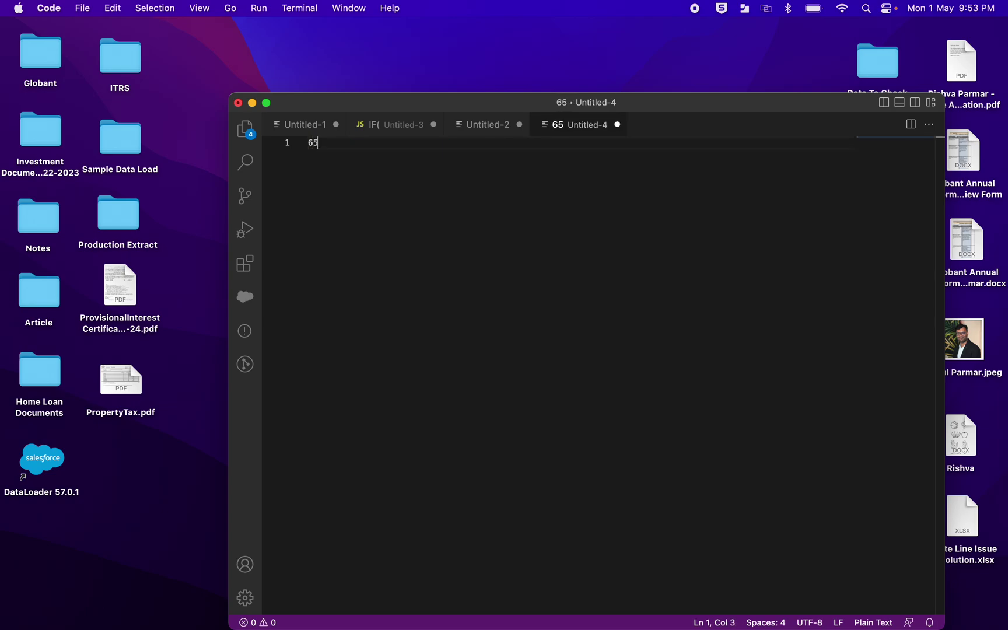
text(0)
key(Return)
key(Return)
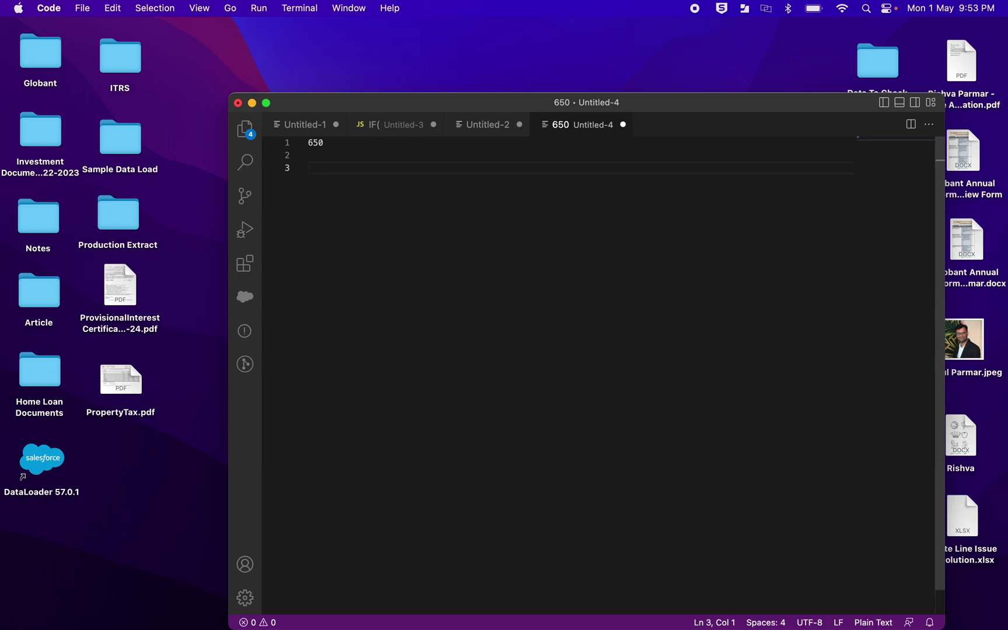
text(150 + 650 = 8000)
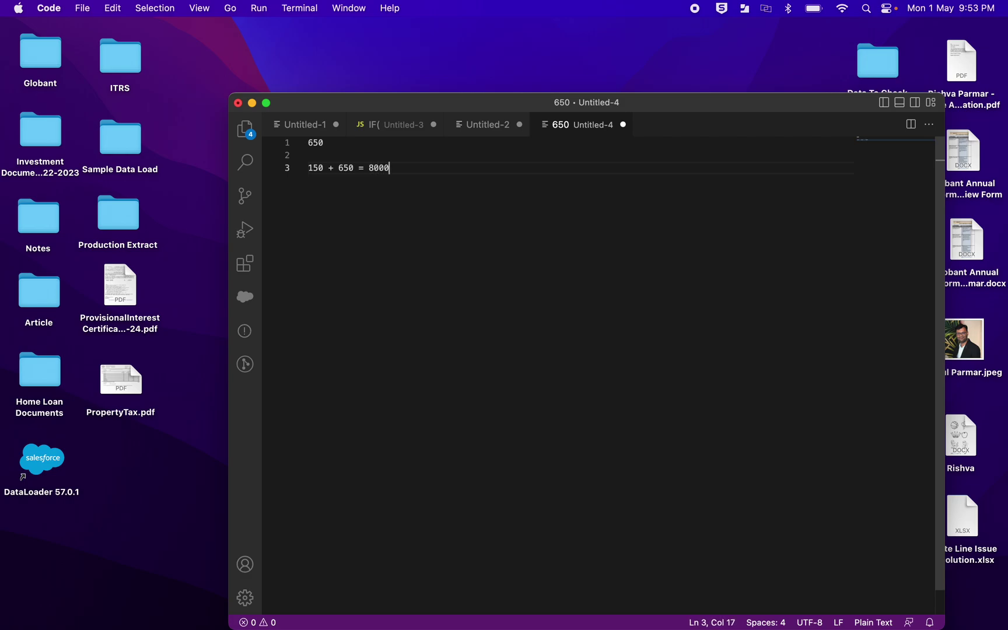
key(BackSpace)
Add the tier breakdown below the sum as three lines: 100 - 0, 400 - $1 and 300 - 0.75
key(Return)
key(Return)
key(Return)
text(10)
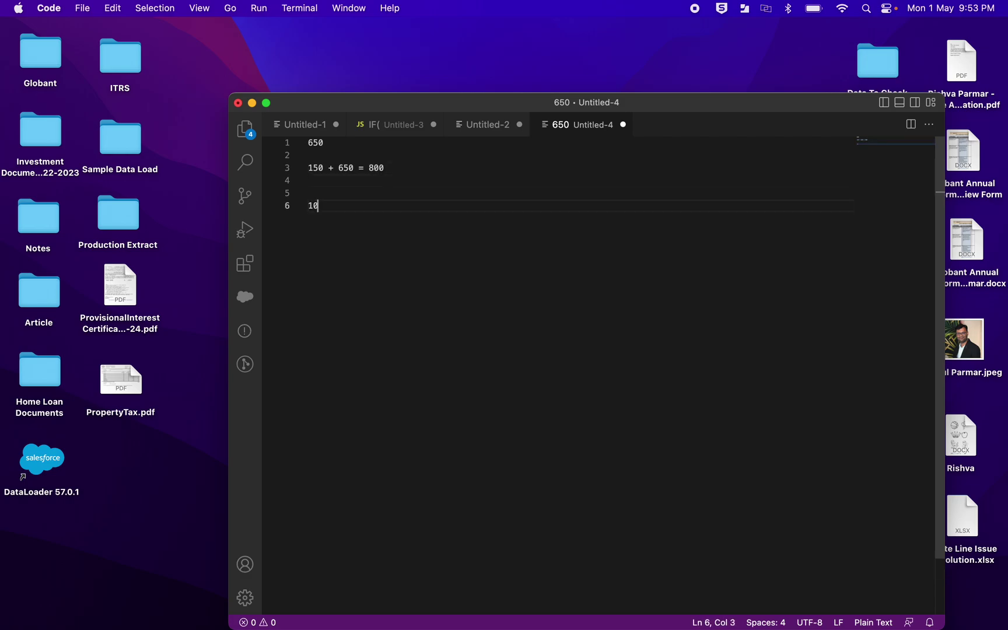
text(0 - 0)
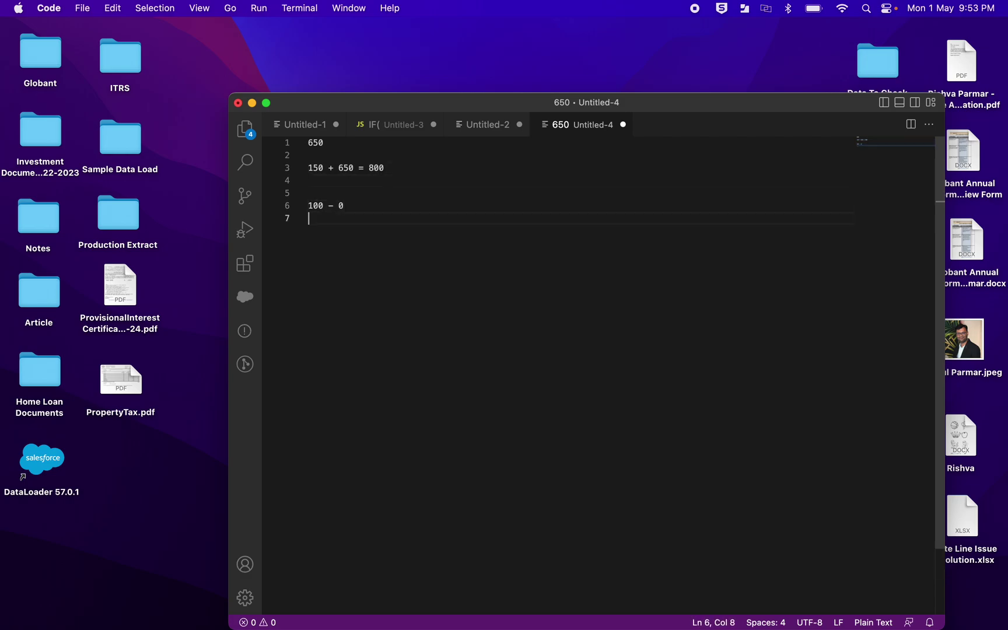
key(Return)
text(400 - $1)
key(Return)
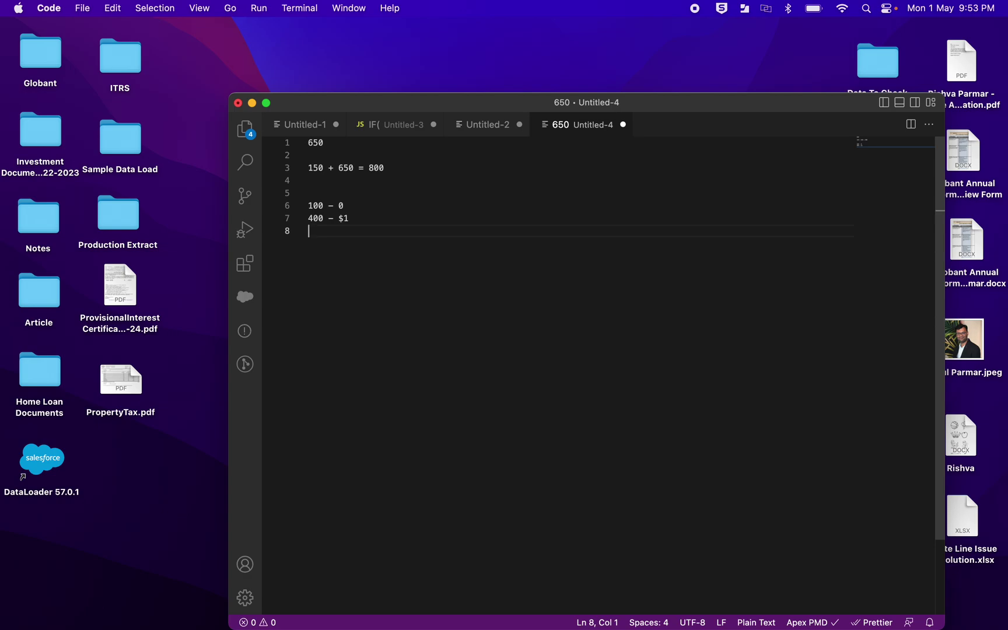
text(300 - 0.75)
Switch back to Chrome and calculate 100* 0 + 400 * 1 +300 * .75 with a Google search in a new tab
key(super+Tab)
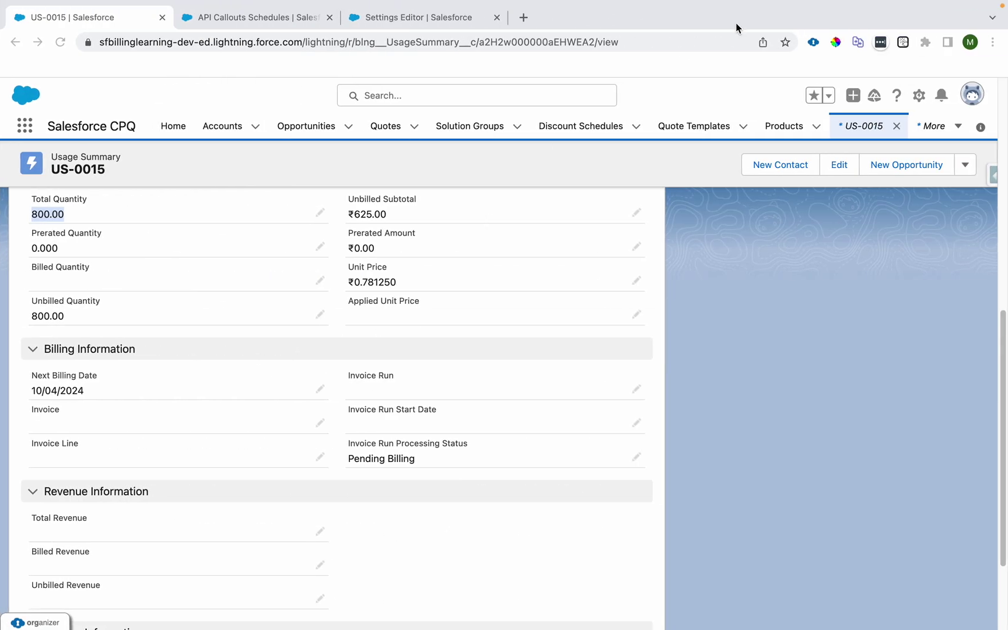
click(527, 20)
text(100*)
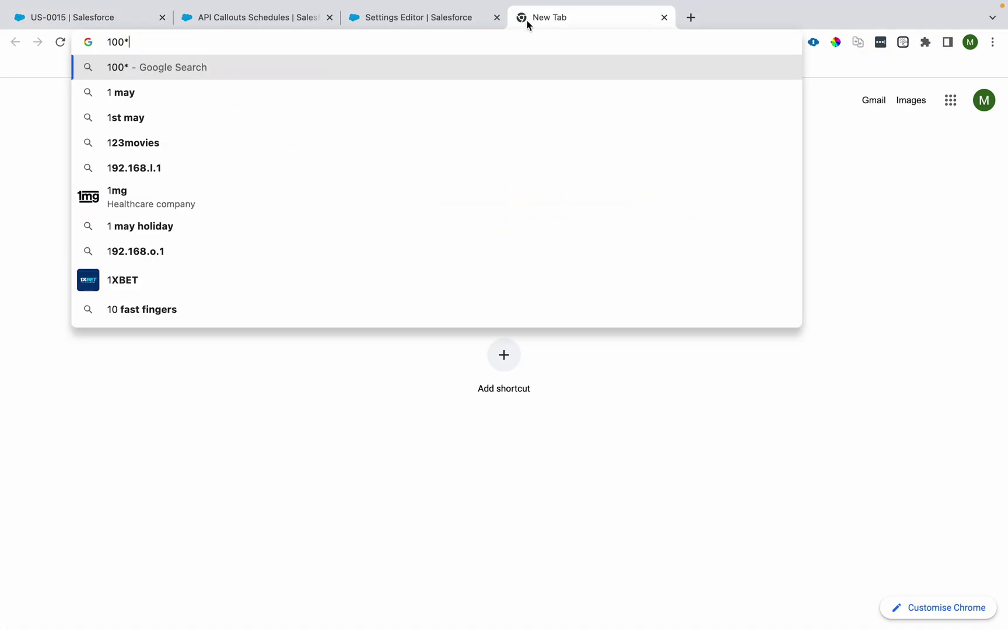
text( 0 + )
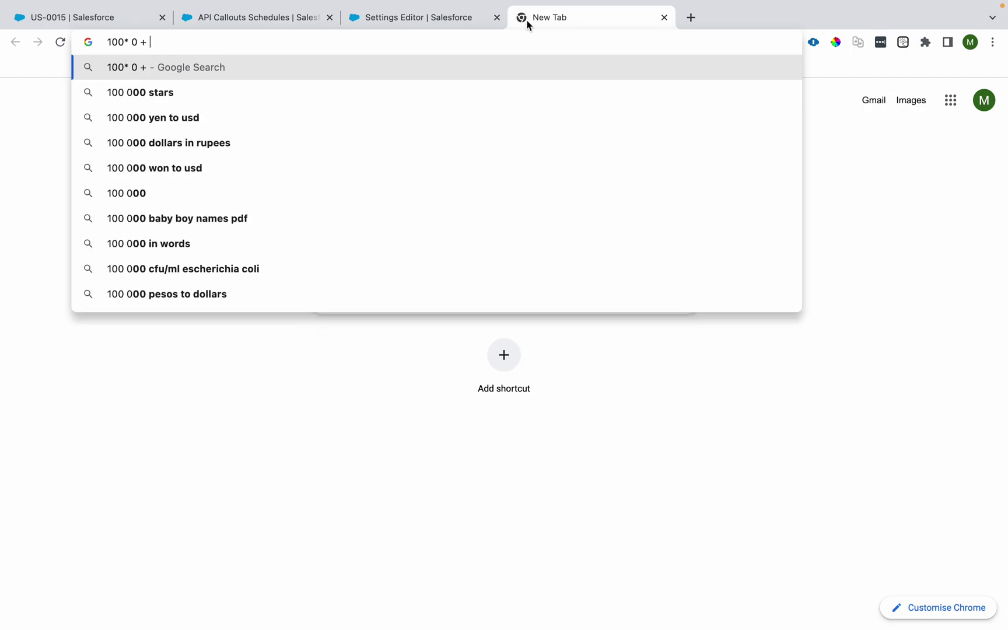
text(400 * 1)
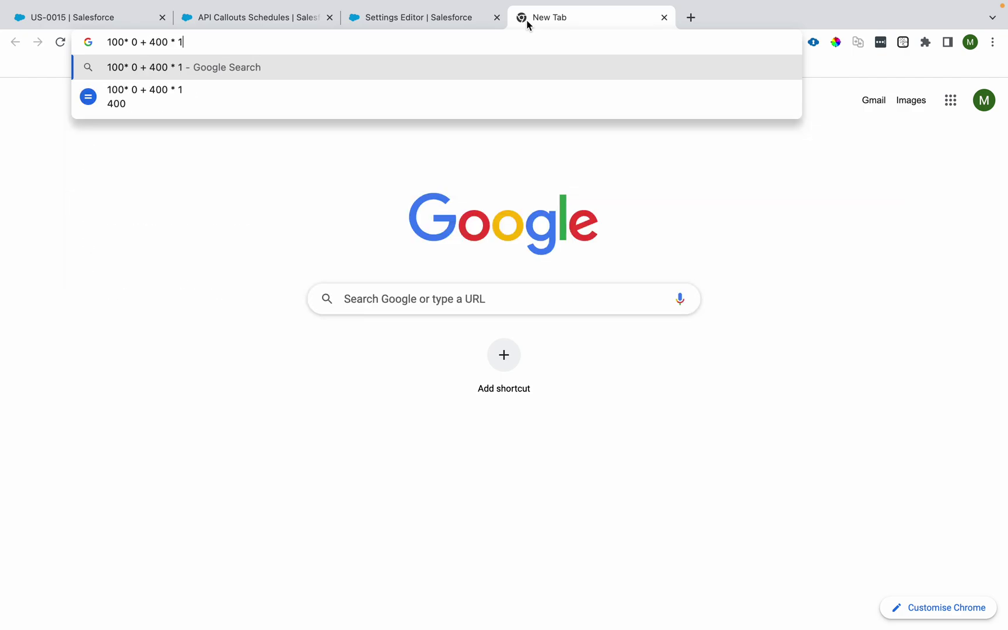
text( +300 )
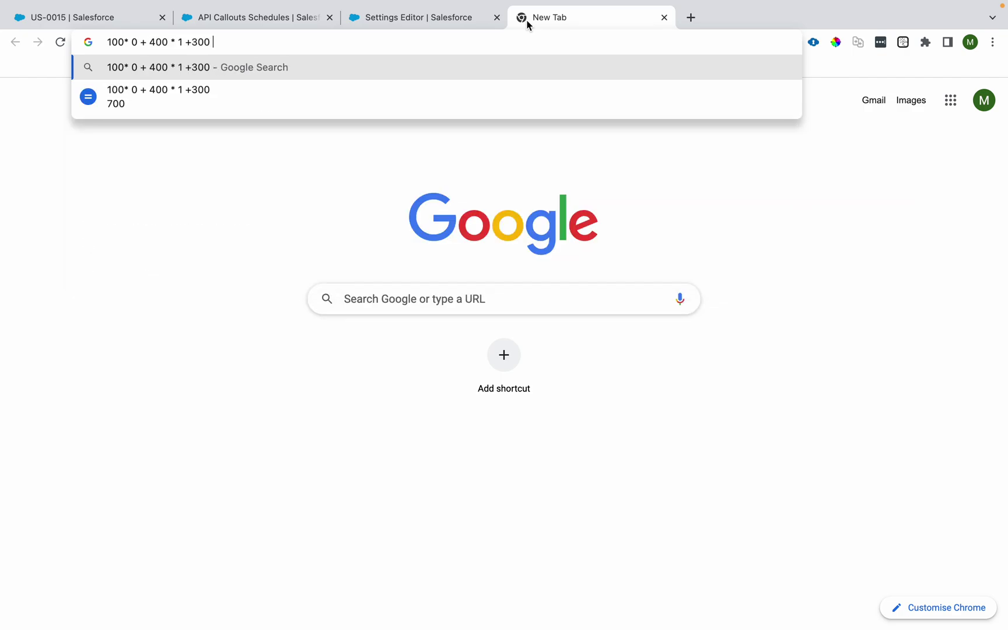
text(* .75)
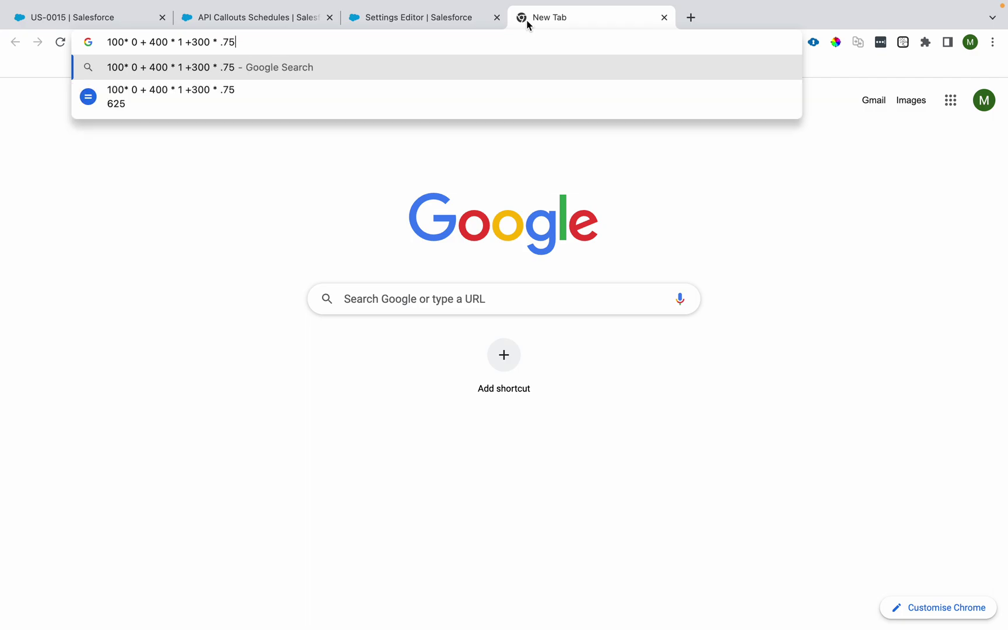
key(Return)
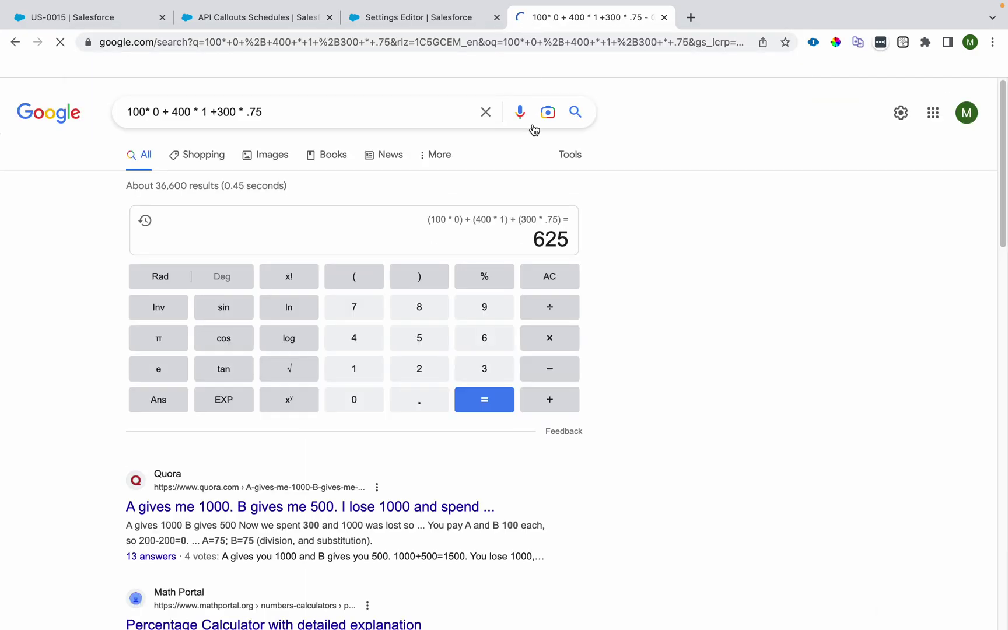
double_click(547, 236)
Return to the usage summary and compare its unbilled subtotal with the calculated amount
click(100, 28)
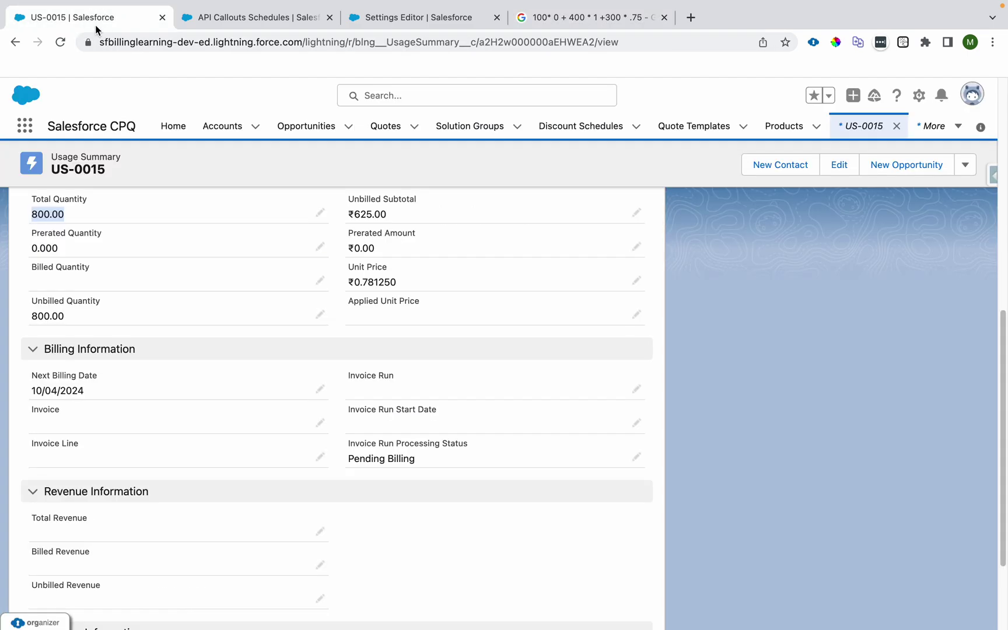
scroll(349, 491, up, 6)
scroll(79, 544, down, 3)
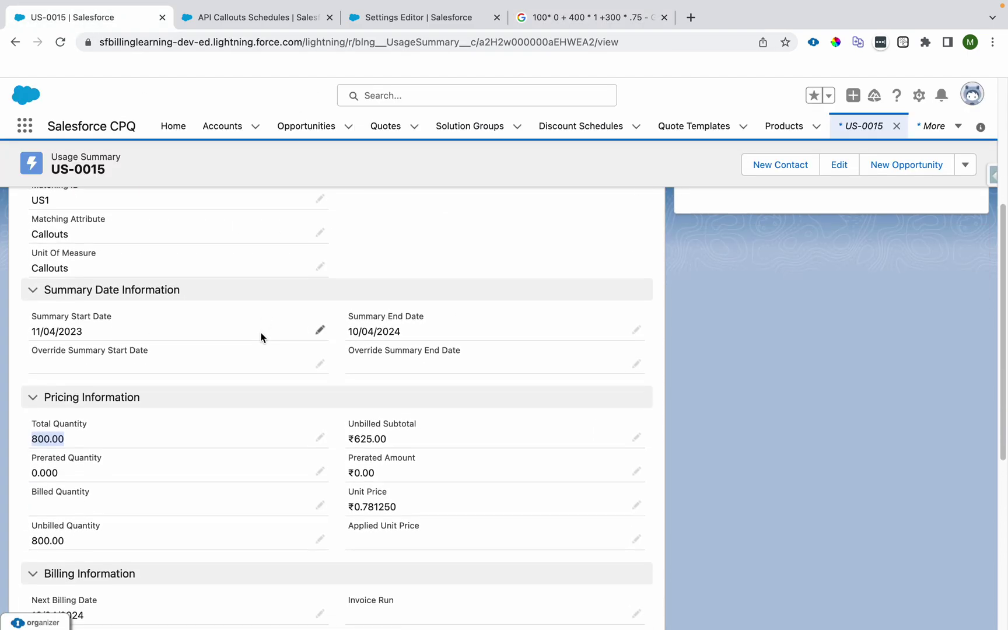
scroll(261, 332, down, 1)
click(360, 414)
drag(360, 414, 394, 418)
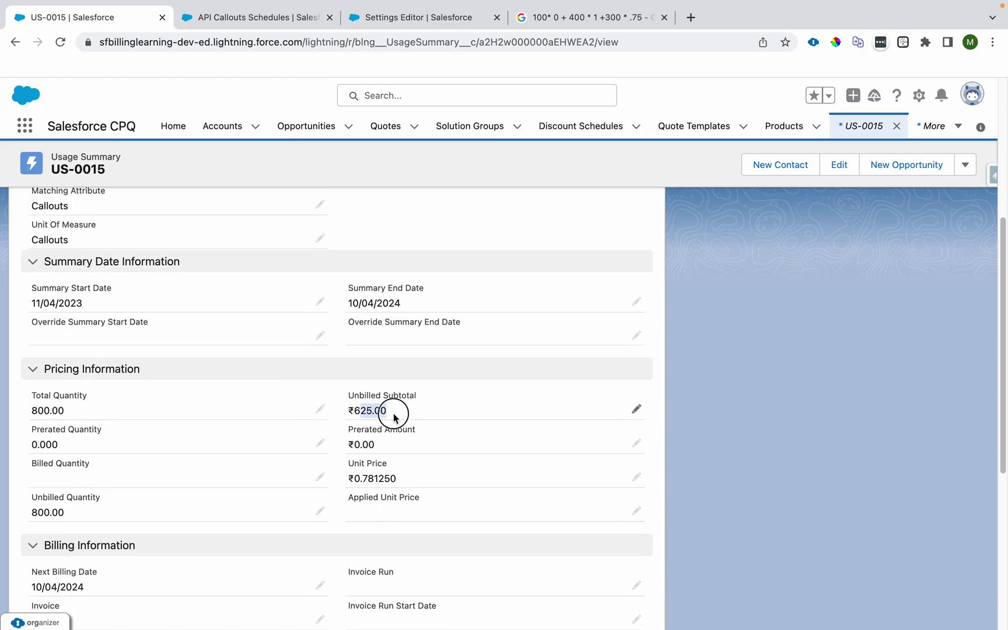
Open the order product from the usage summary, and from it open the parent order
scroll(393, 412, up, 5)
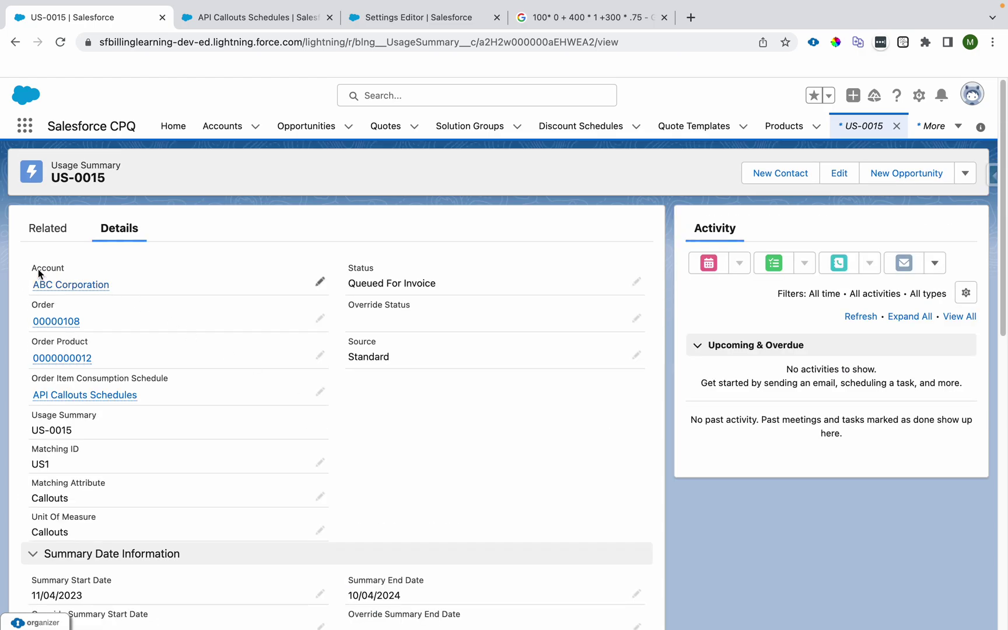
click(74, 357)
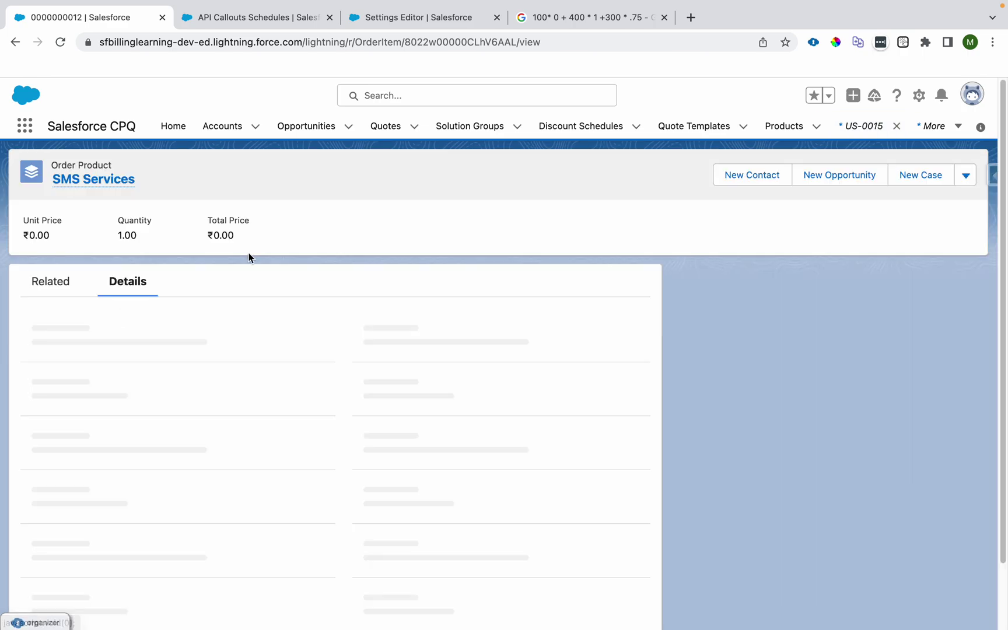
scroll(309, 373, down, 10)
scroll(310, 374, up, 10)
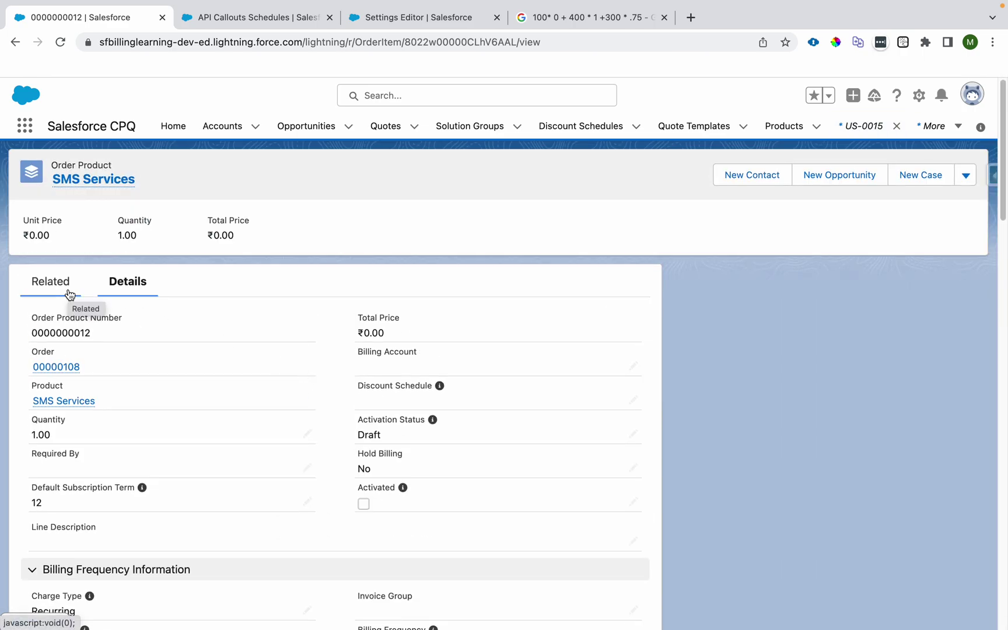
click(66, 373)
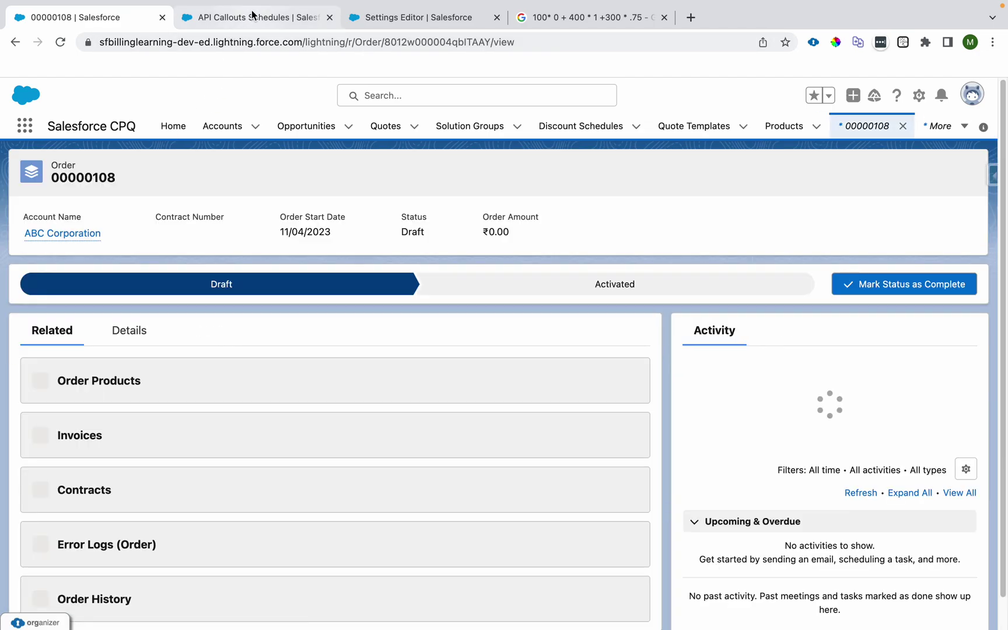
Close the API Callouts Schedules and Settings Editor tabs, and mark the order's current status as Activated
middle_click(252, 10)
middle_click(252, 11)
click(624, 284)
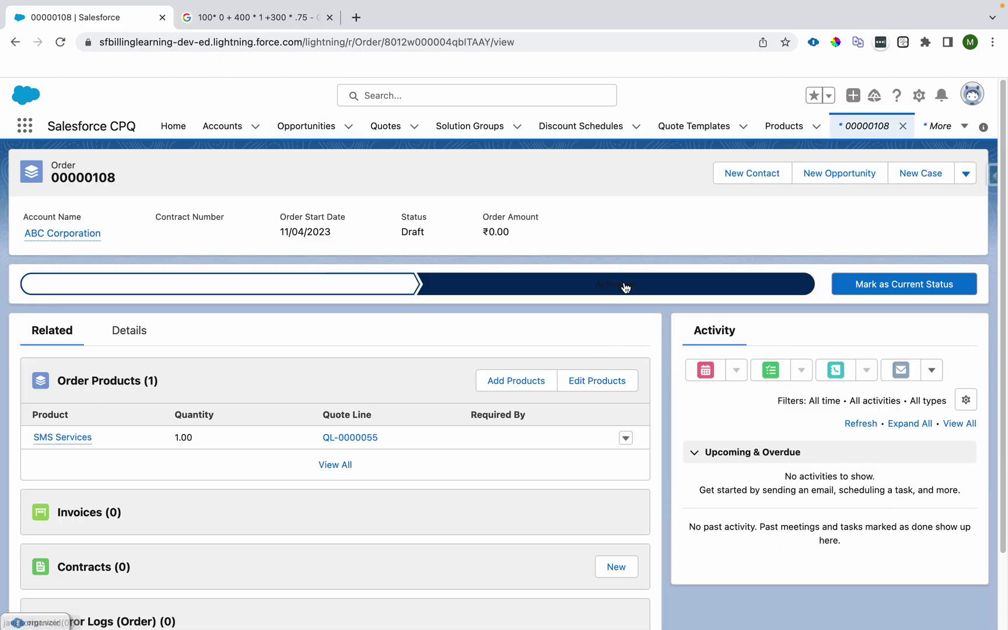
click(850, 285)
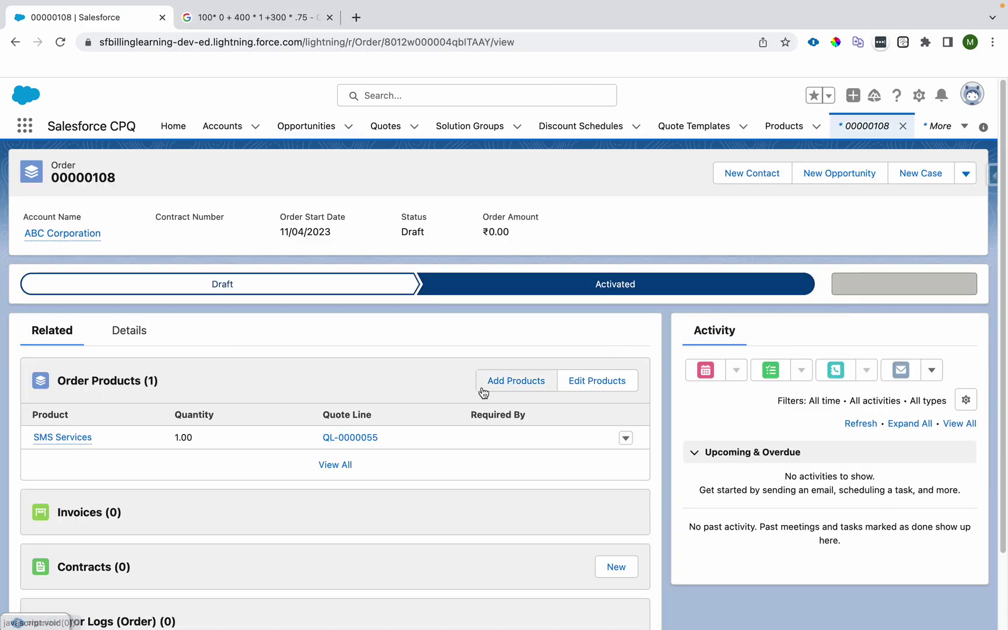
click(123, 335)
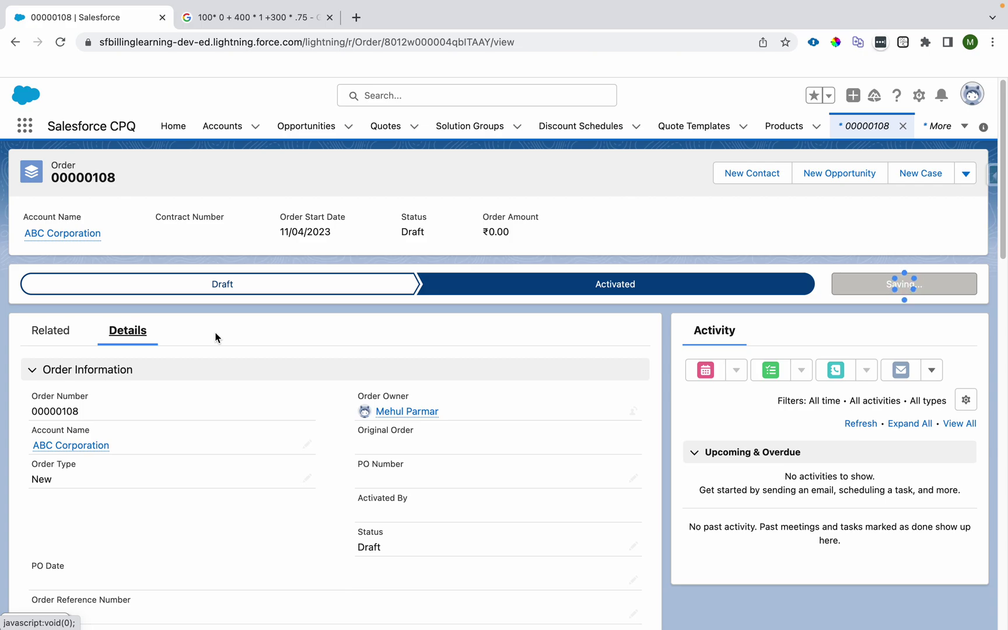
key(ctrl+Left)
key(ctrl+Right)
key(ctrl+Right)
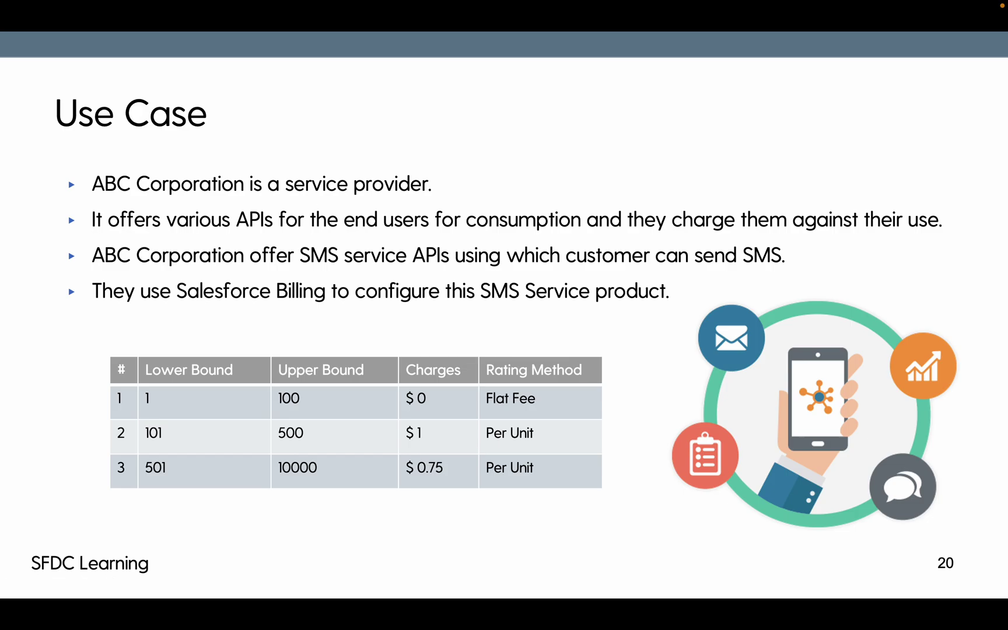
key(Right)
key(Right)
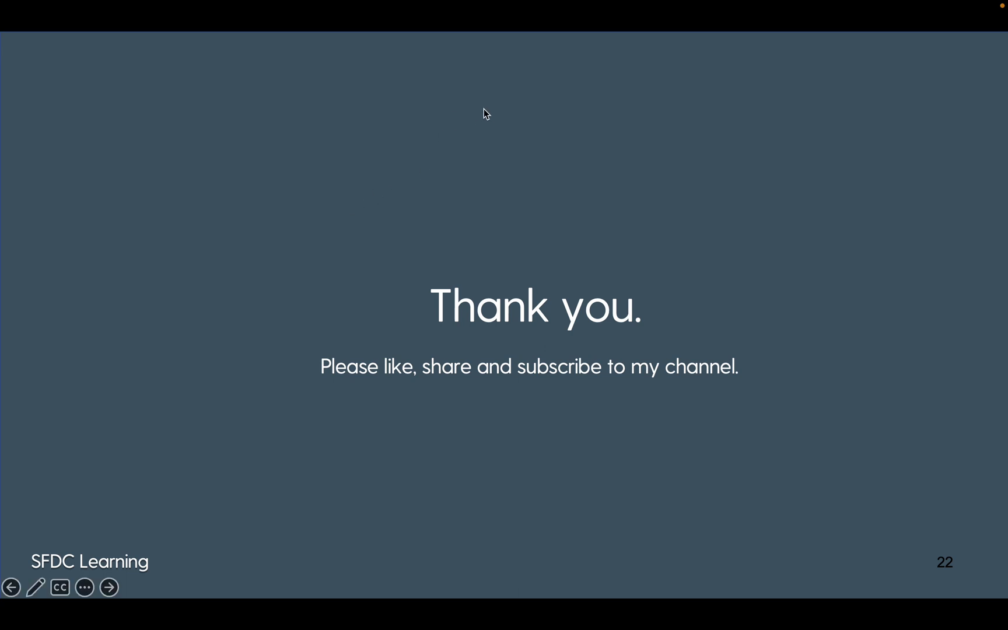
mouse_move(637, 3)
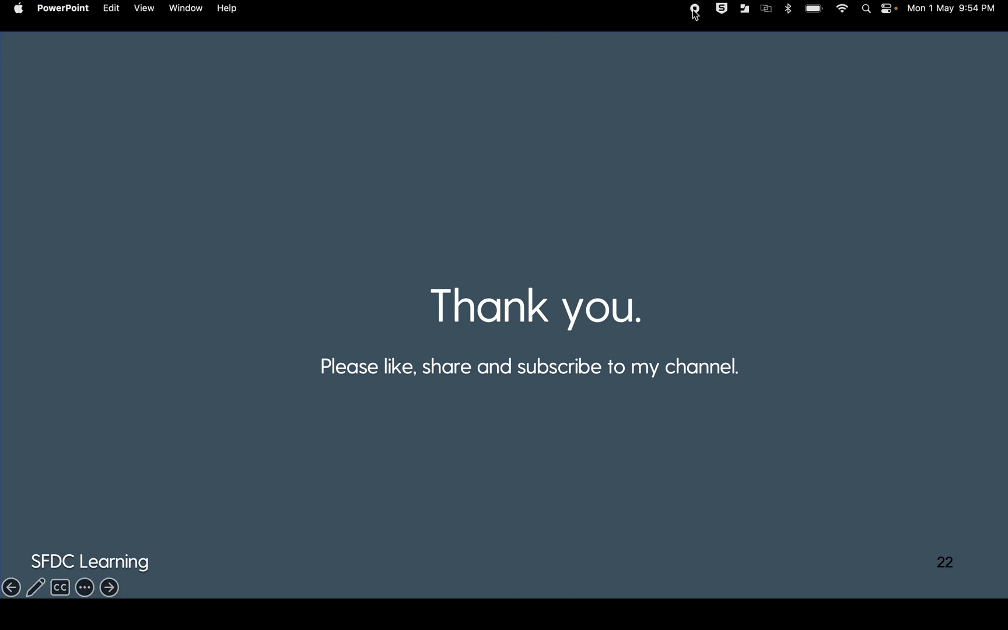